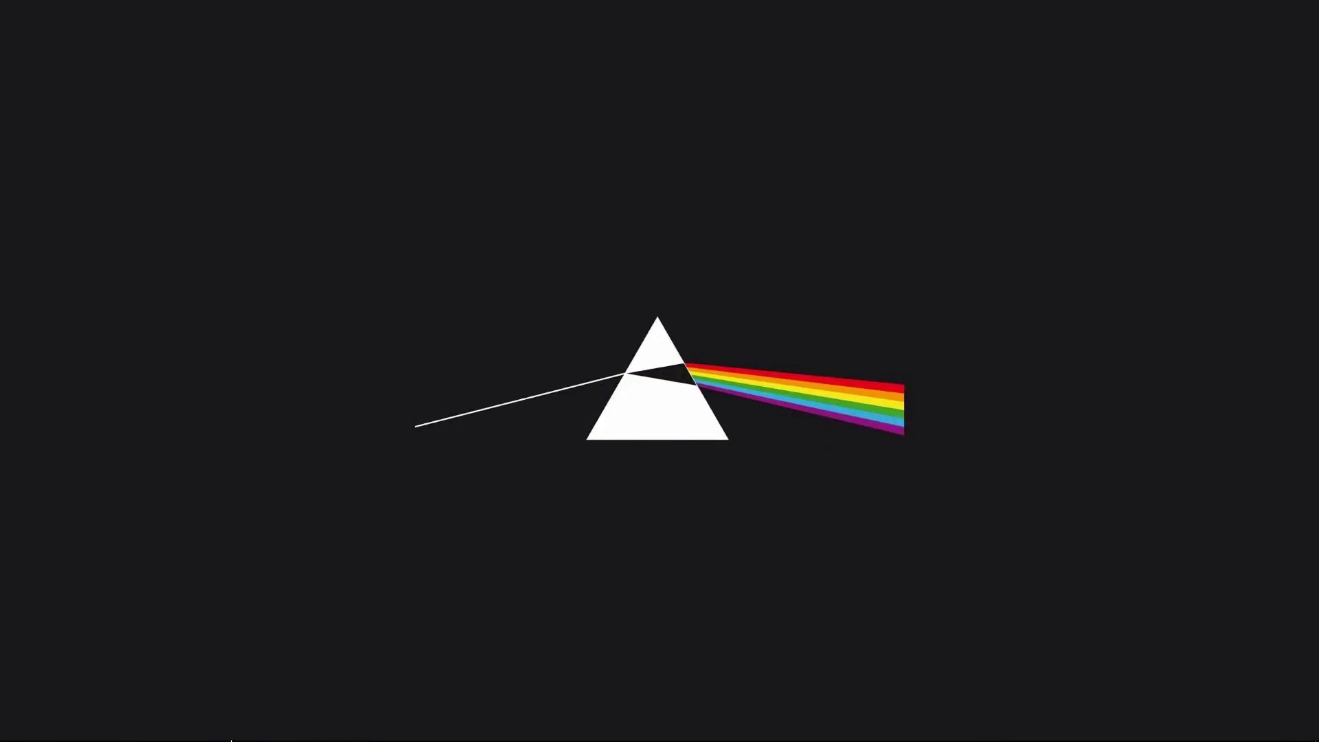
- Preview the original and finished ghost photos in the tut folder, then launch Photoshop
click(56, 727)
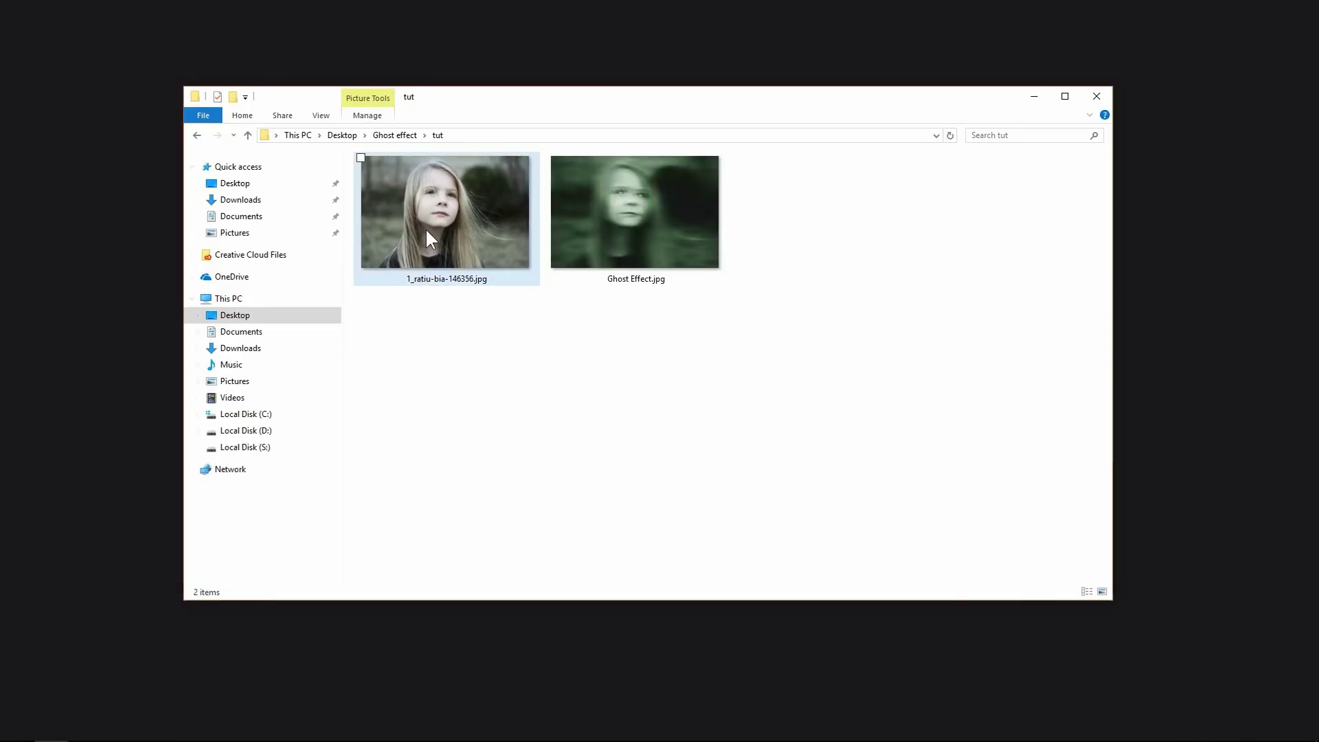
double_click(428, 237)
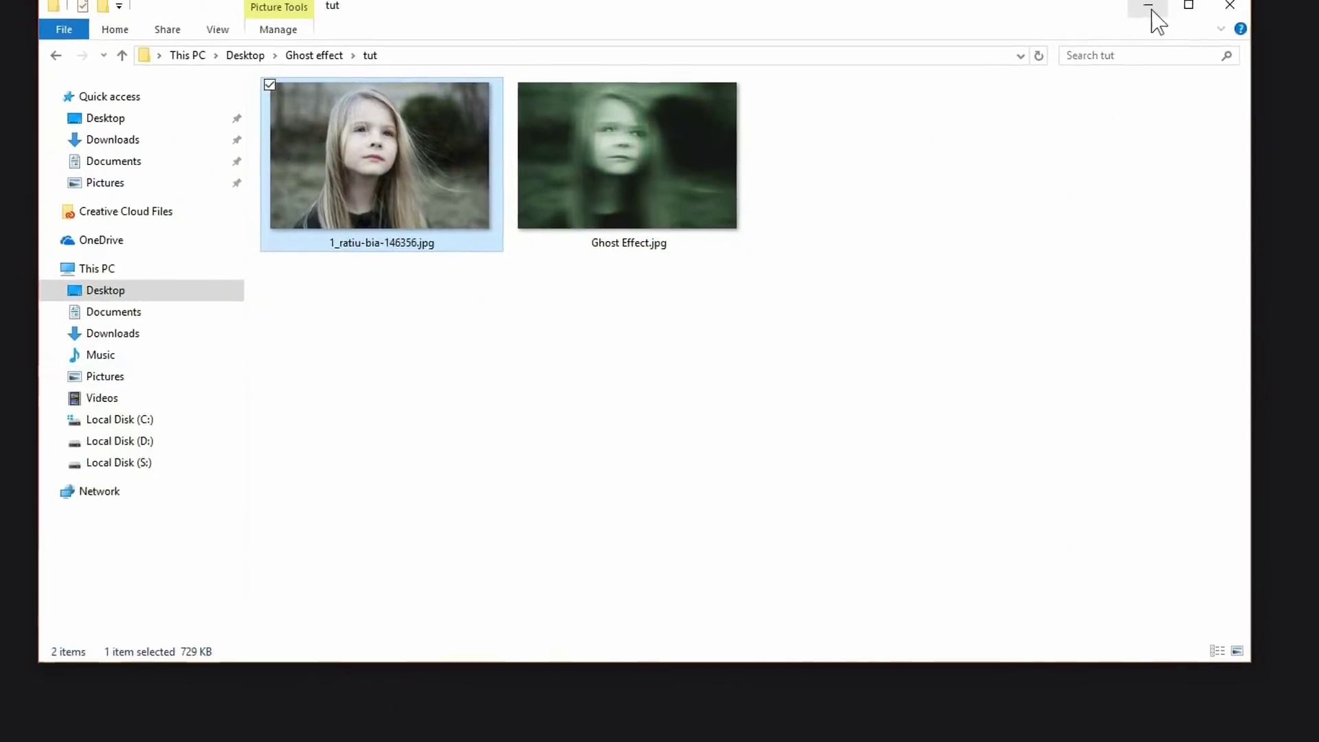
click(1151, 14)
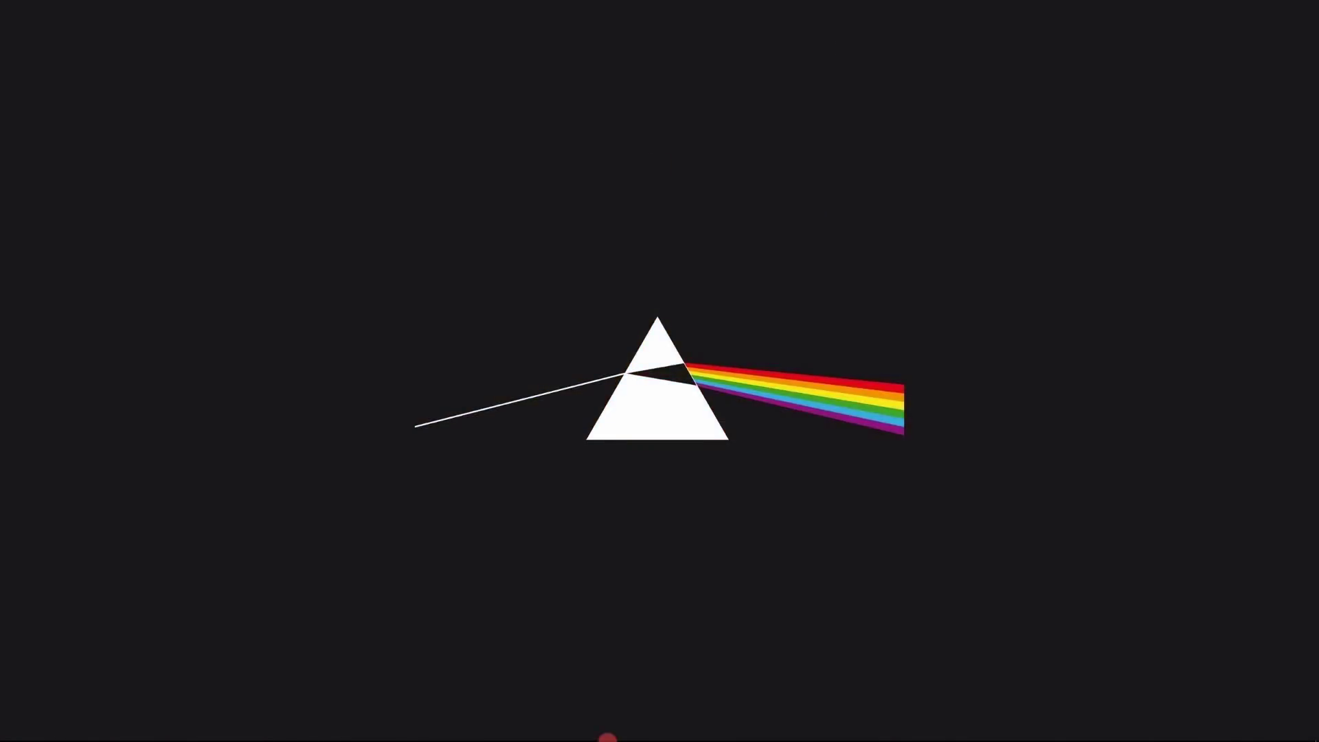
click(130, 732)
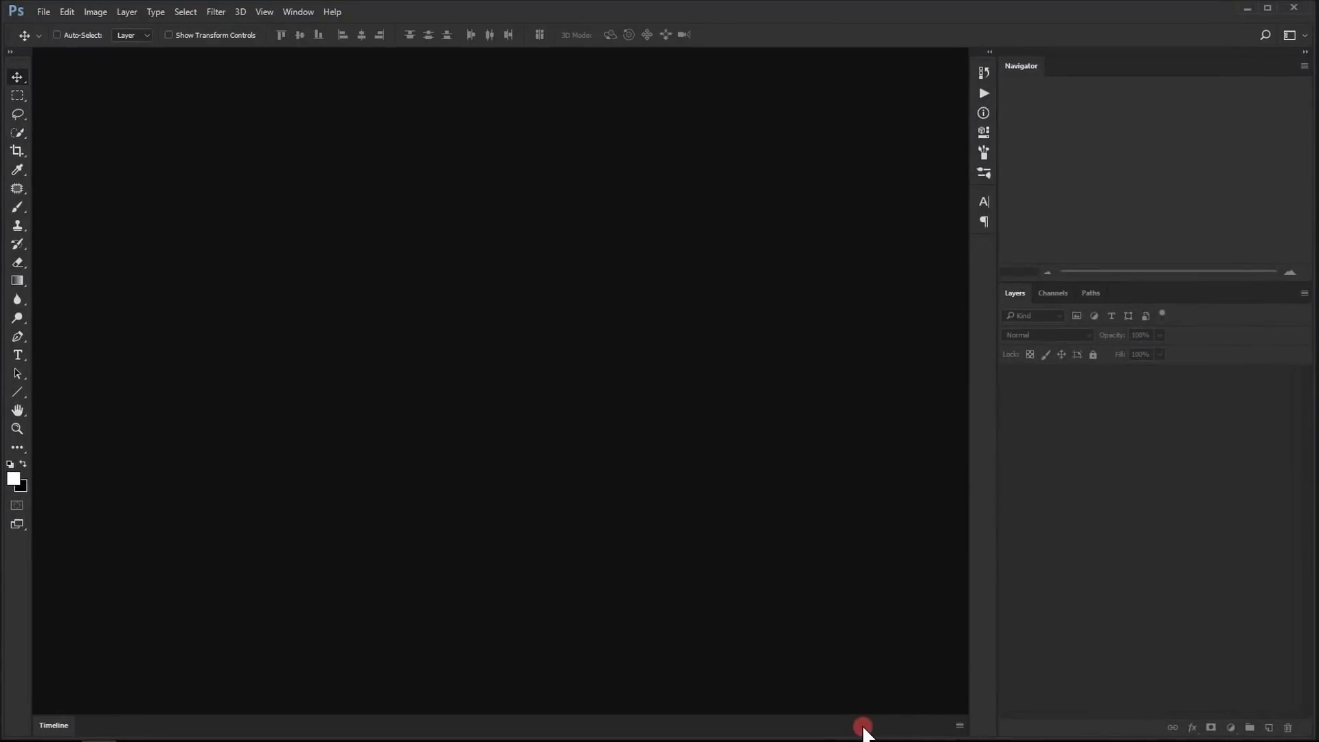
- Drag ratiu-bia-146356.jpg into Photoshop and fit the whole photo in the window
click(54, 735)
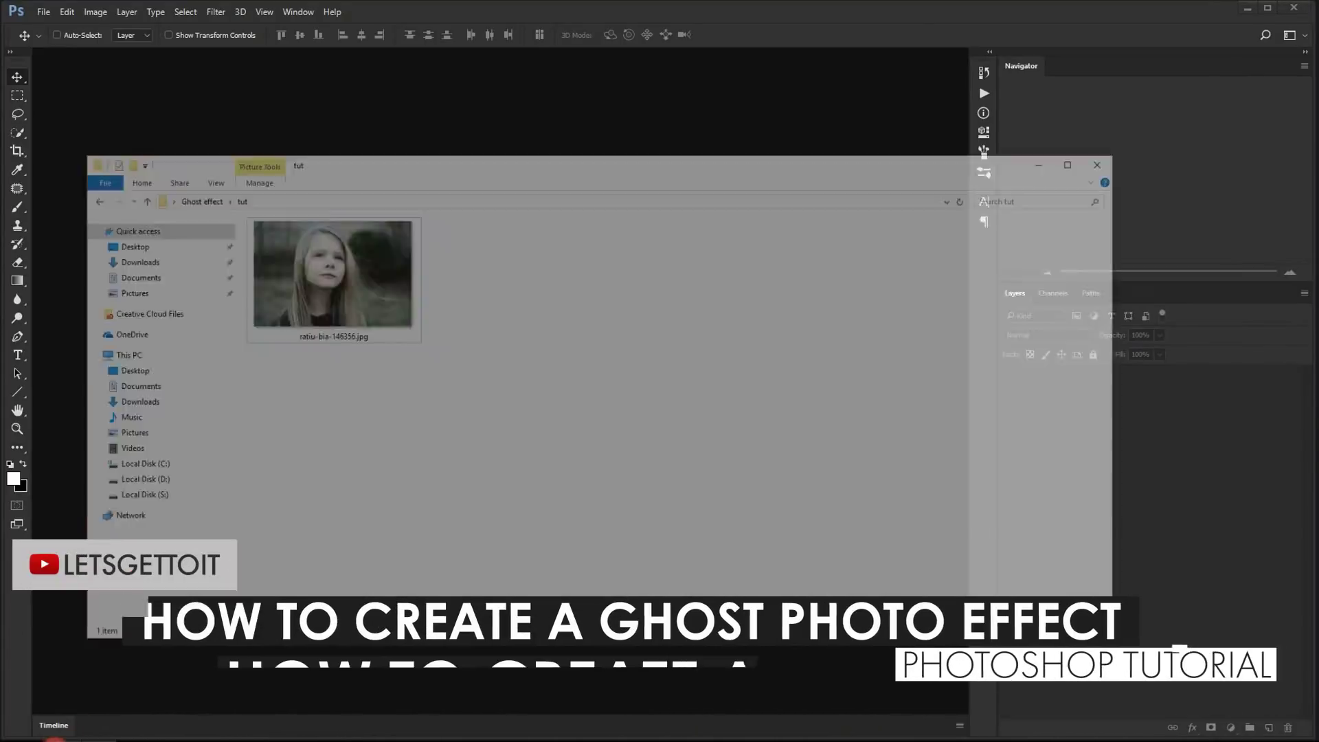
drag(419, 246, 771, 542)
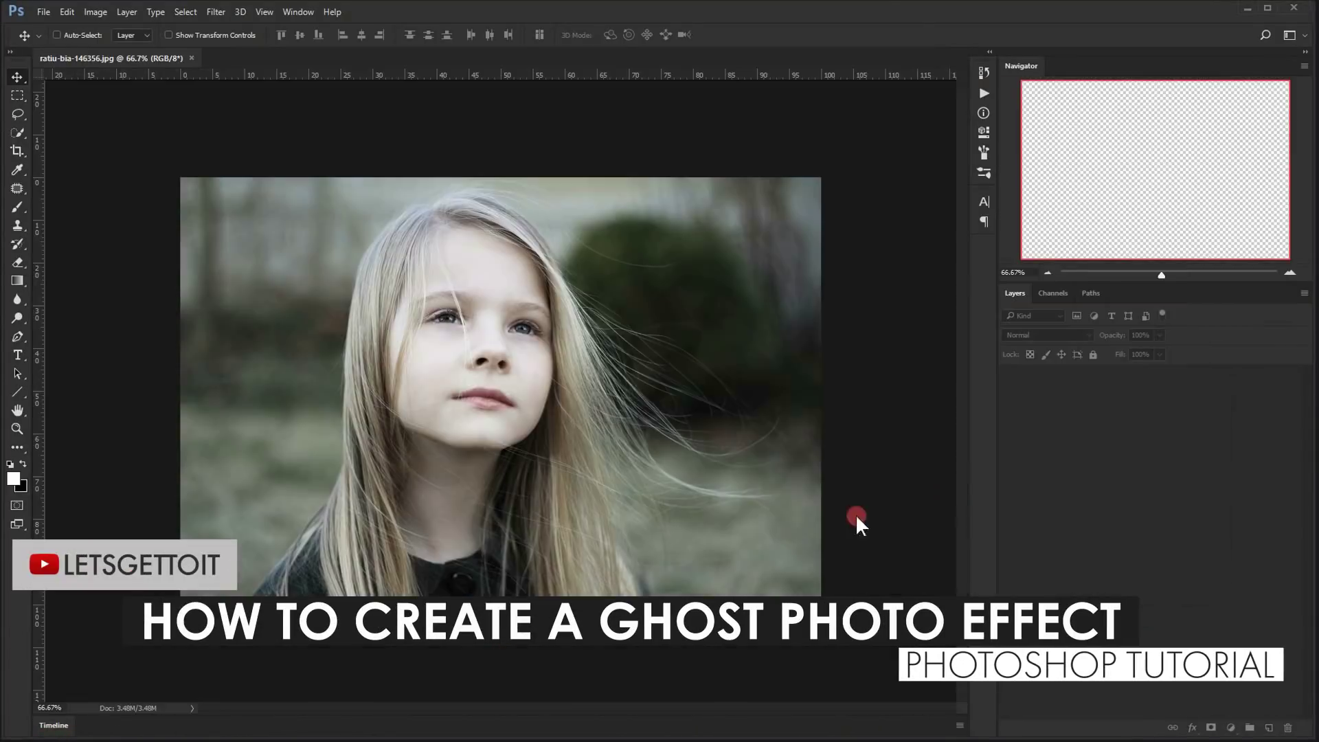
key(ctrl+0)
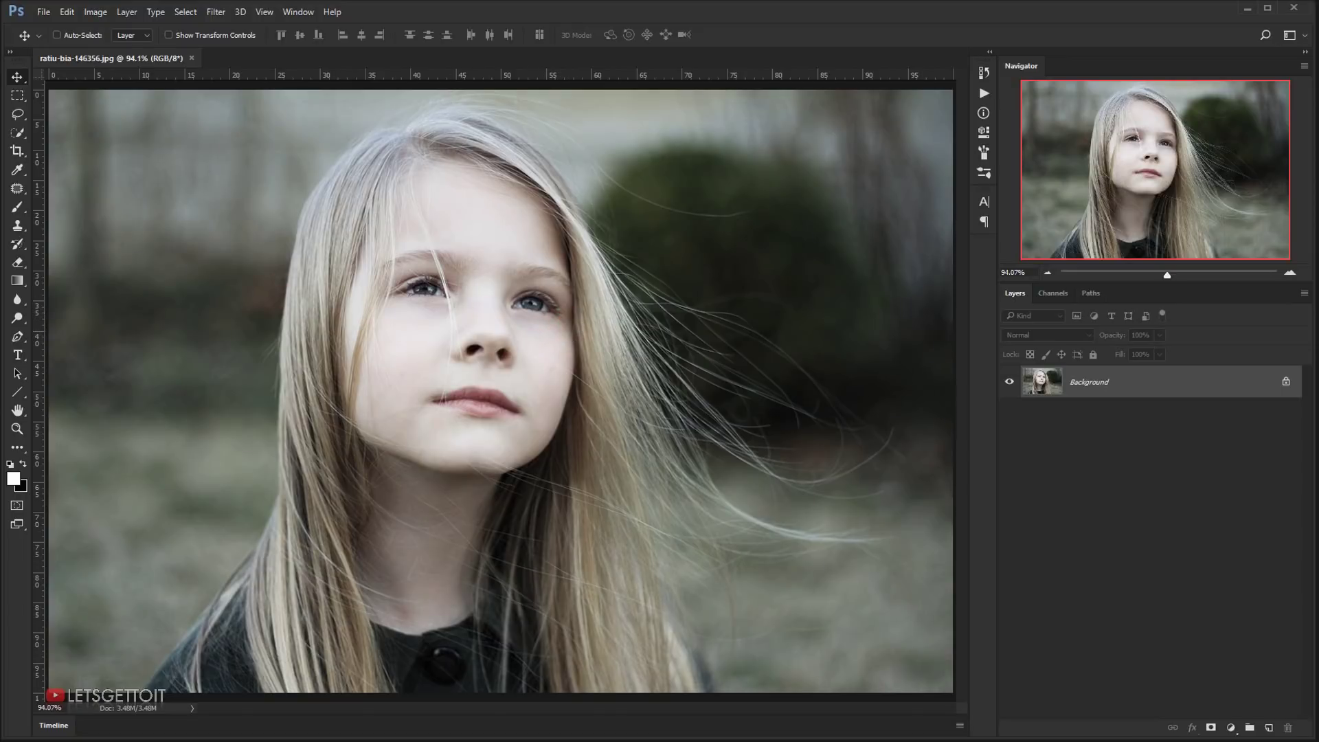
click(19, 206)
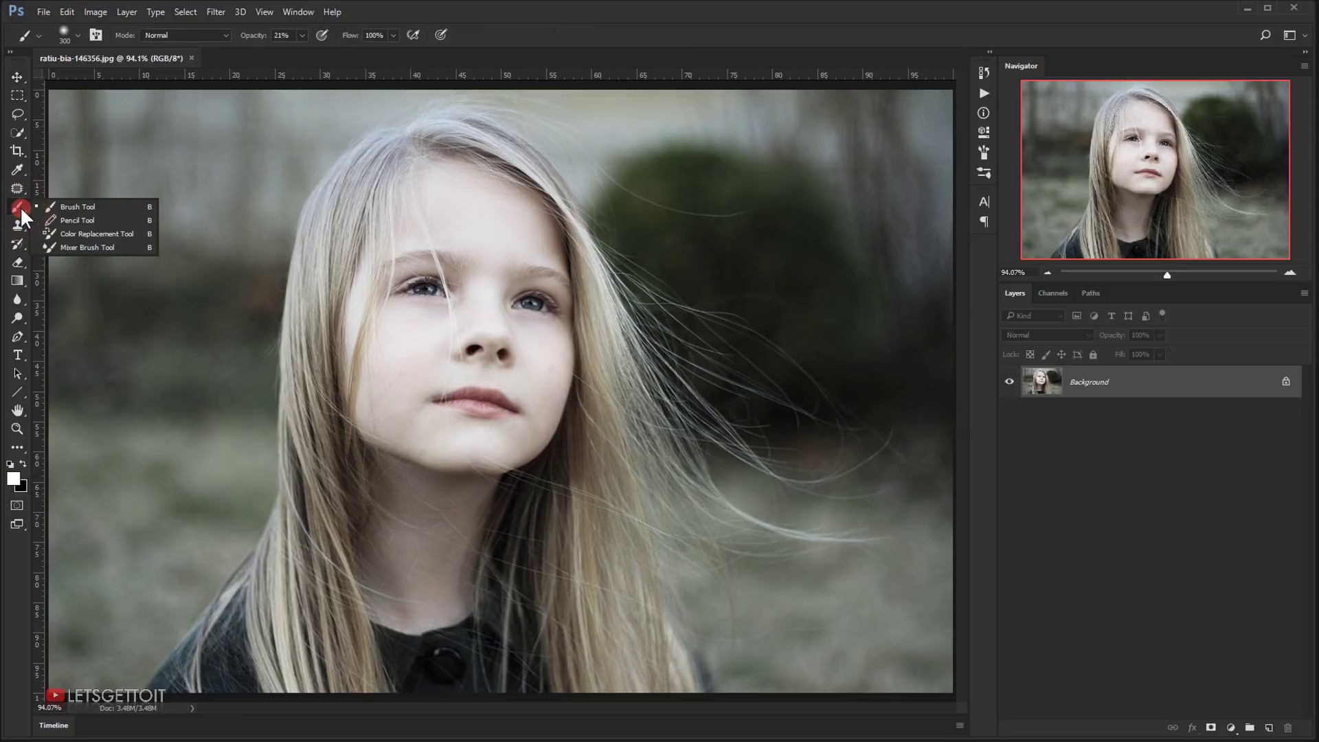
- Pick the Brush Tool with the soft round 100 px preset at about 18% opacity
click(71, 207)
right_click(464, 275)
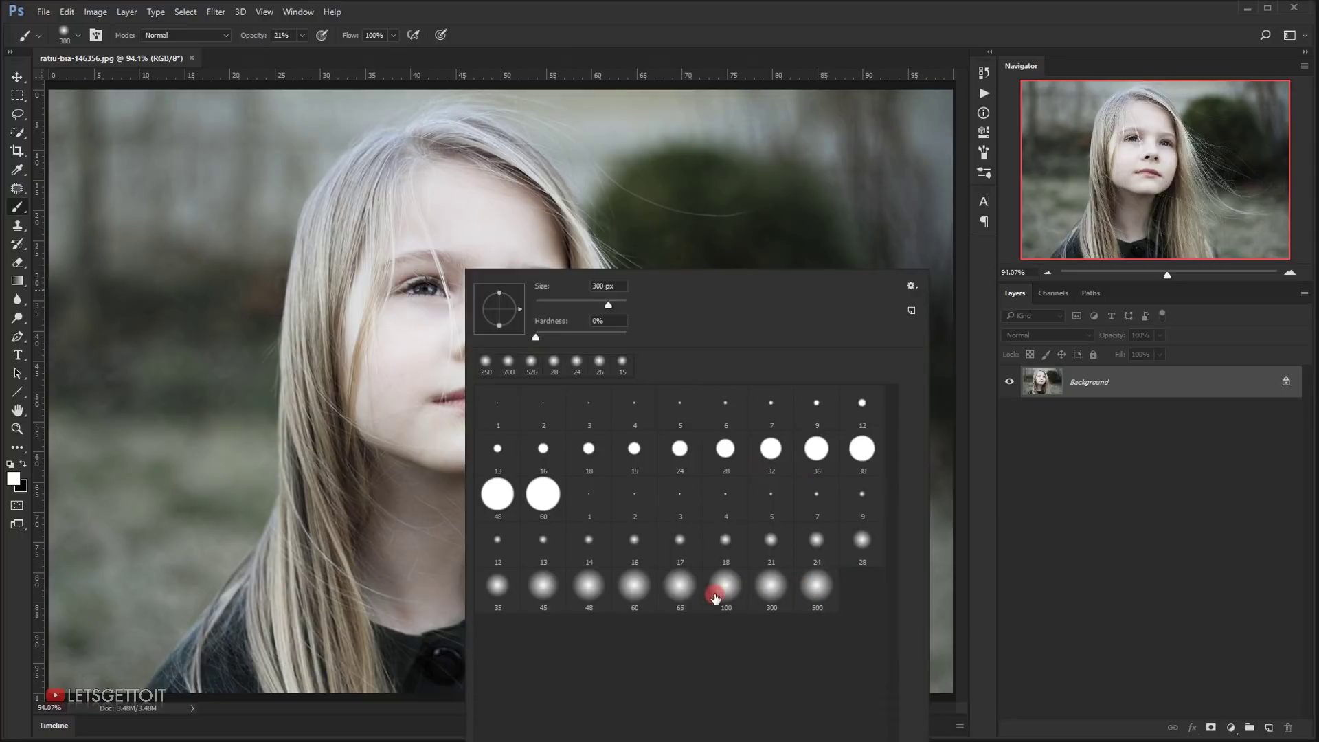
click(726, 592)
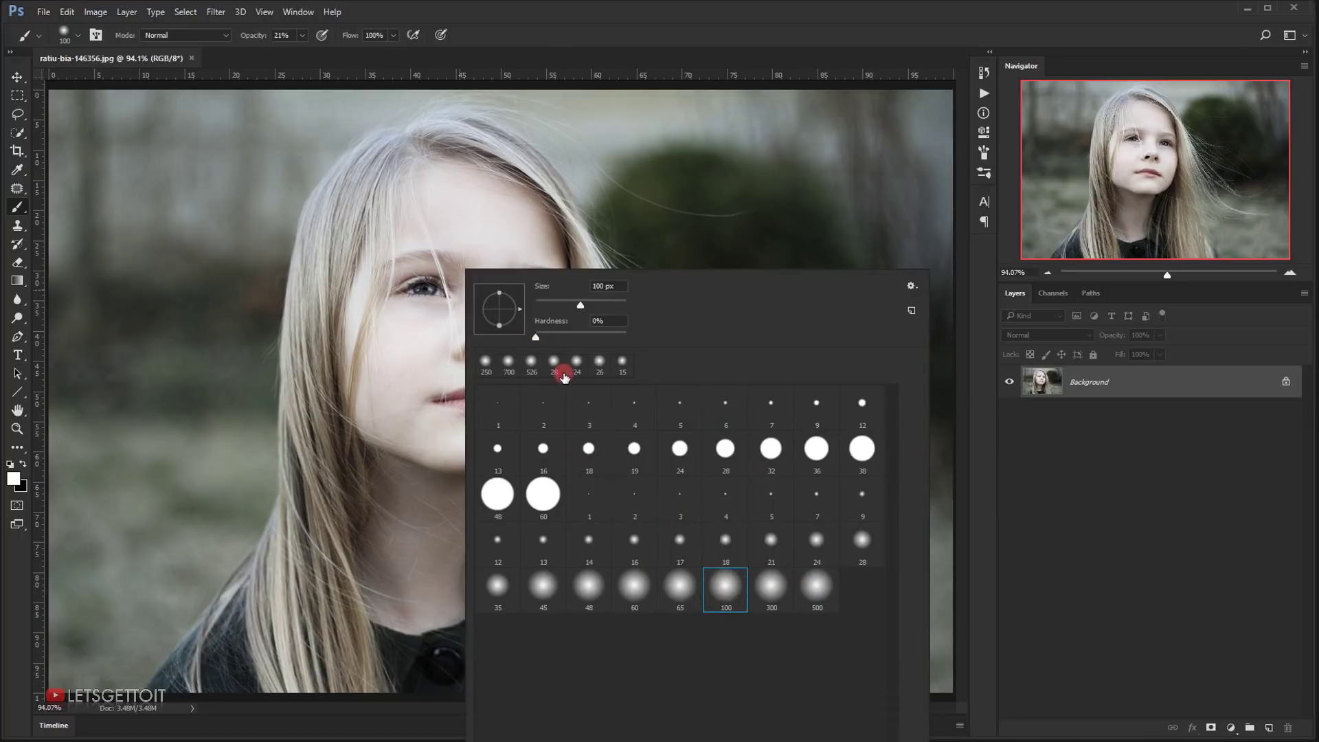
click(567, 27)
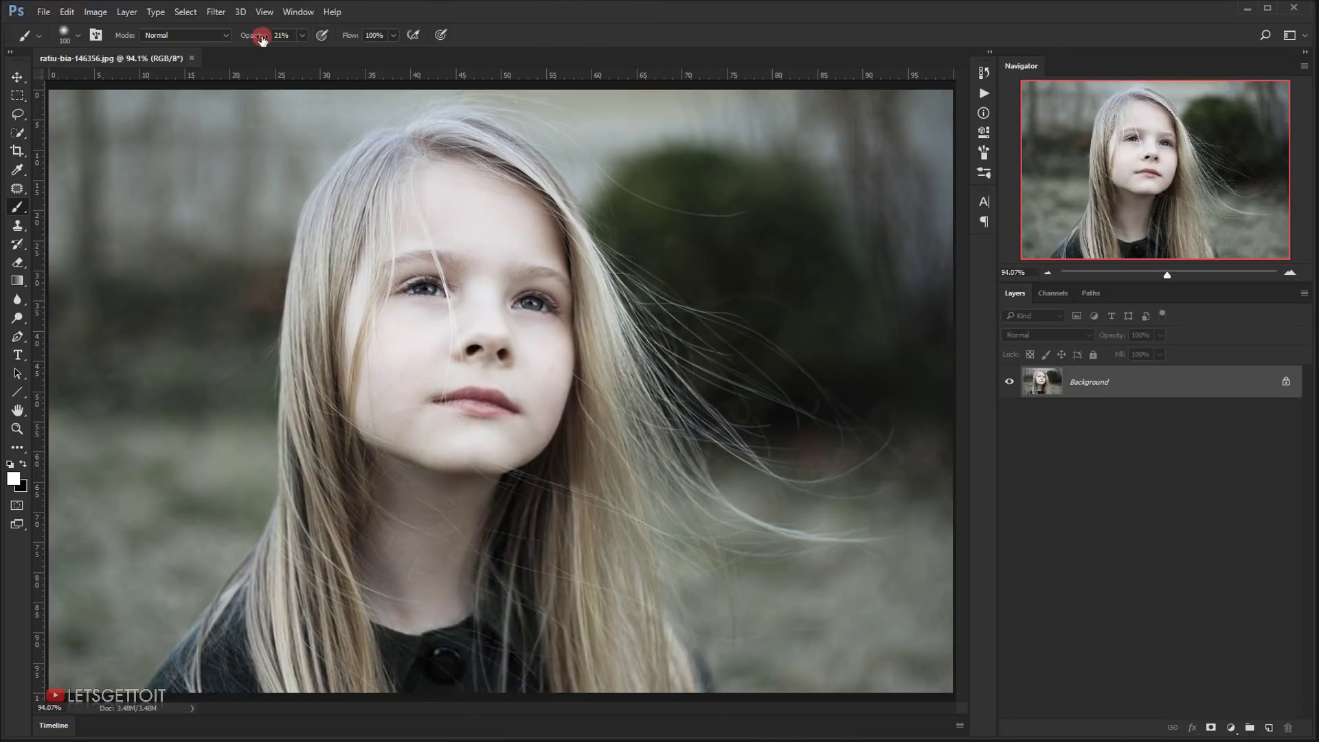
drag(262, 39, 260, 39)
- Add a new layer above the photo and set its blend mode to Hard Light
click(1276, 728)
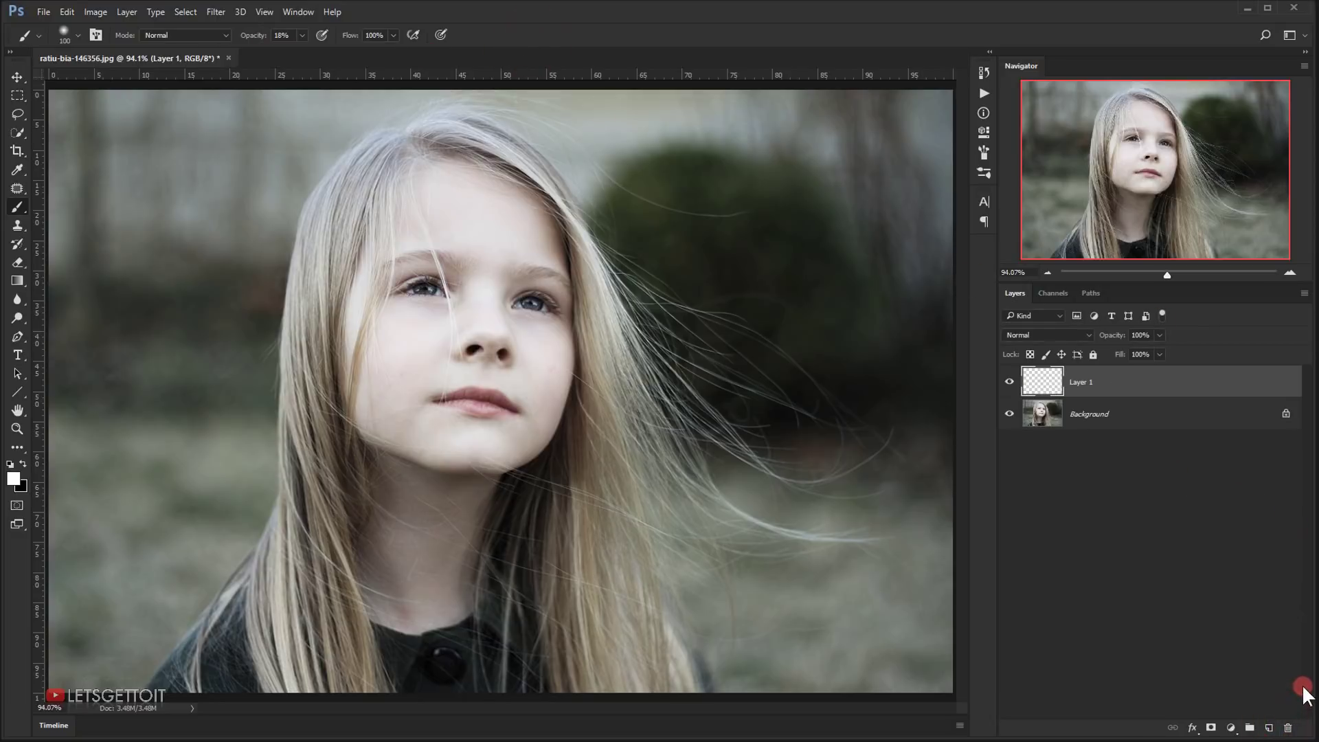
click(1061, 335)
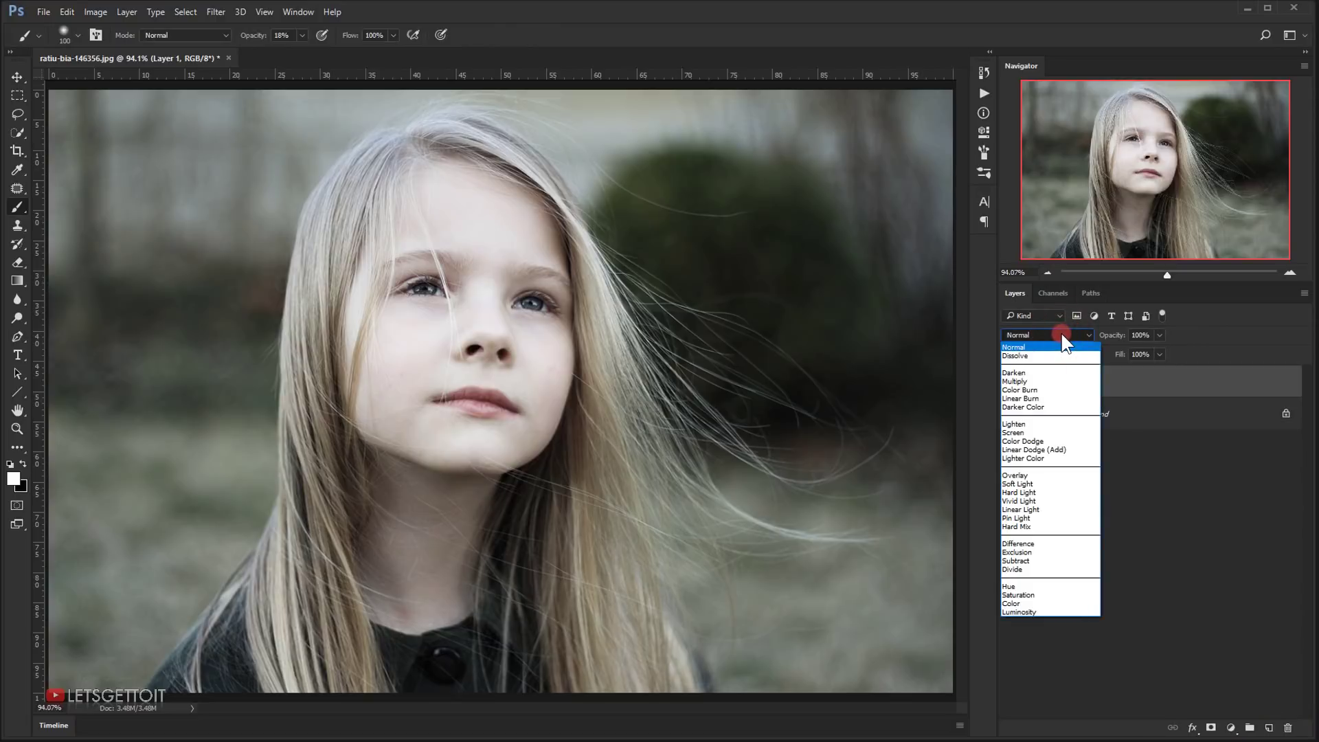
click(1047, 492)
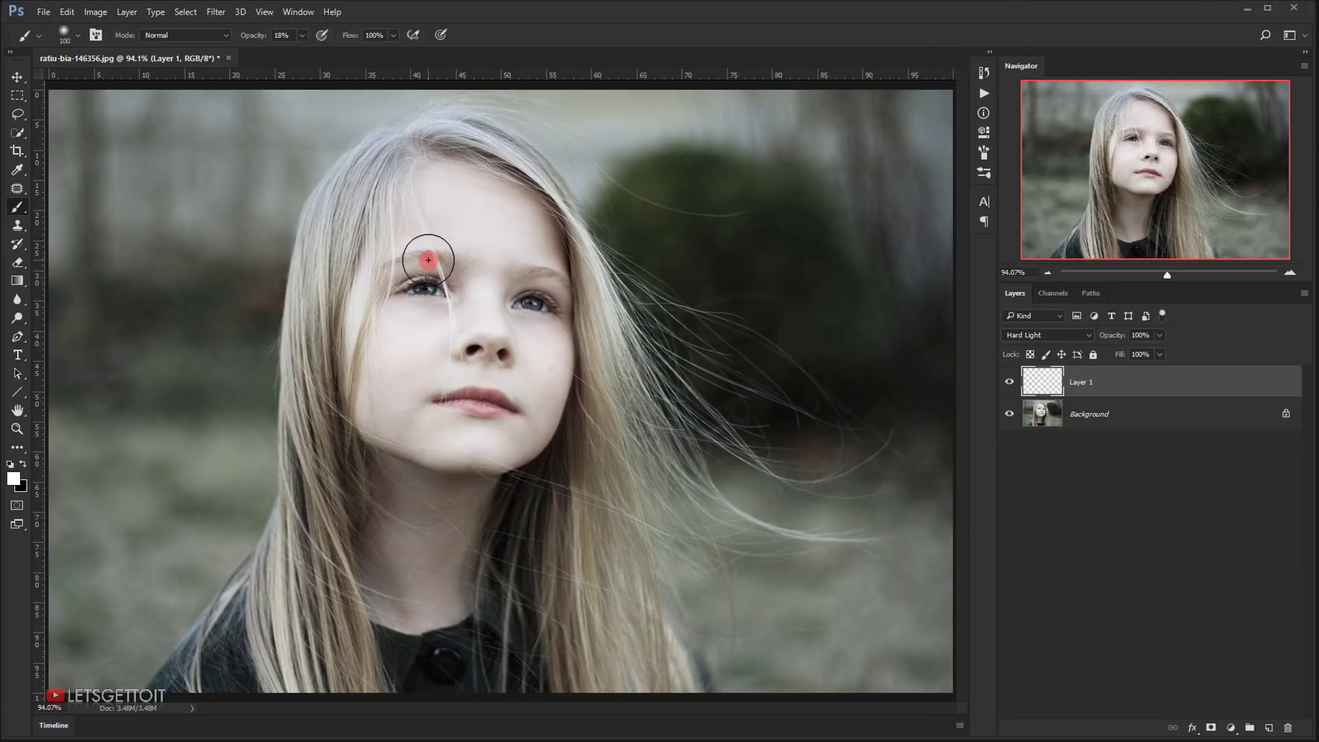
- Zoom in, shrink the brush to iris size, and paint white over the left iris
scroll(426, 261, up, 3)
scroll(427, 261, up, 3)
mouse_move(412, 306)
mouse_down()
mouse_move(456, 333)
mouse_move(427, 351)
mouse_move(462, 321)
mouse_up()
scroll(448, 320, up, 2)
scroll(462, 321, up, 2)
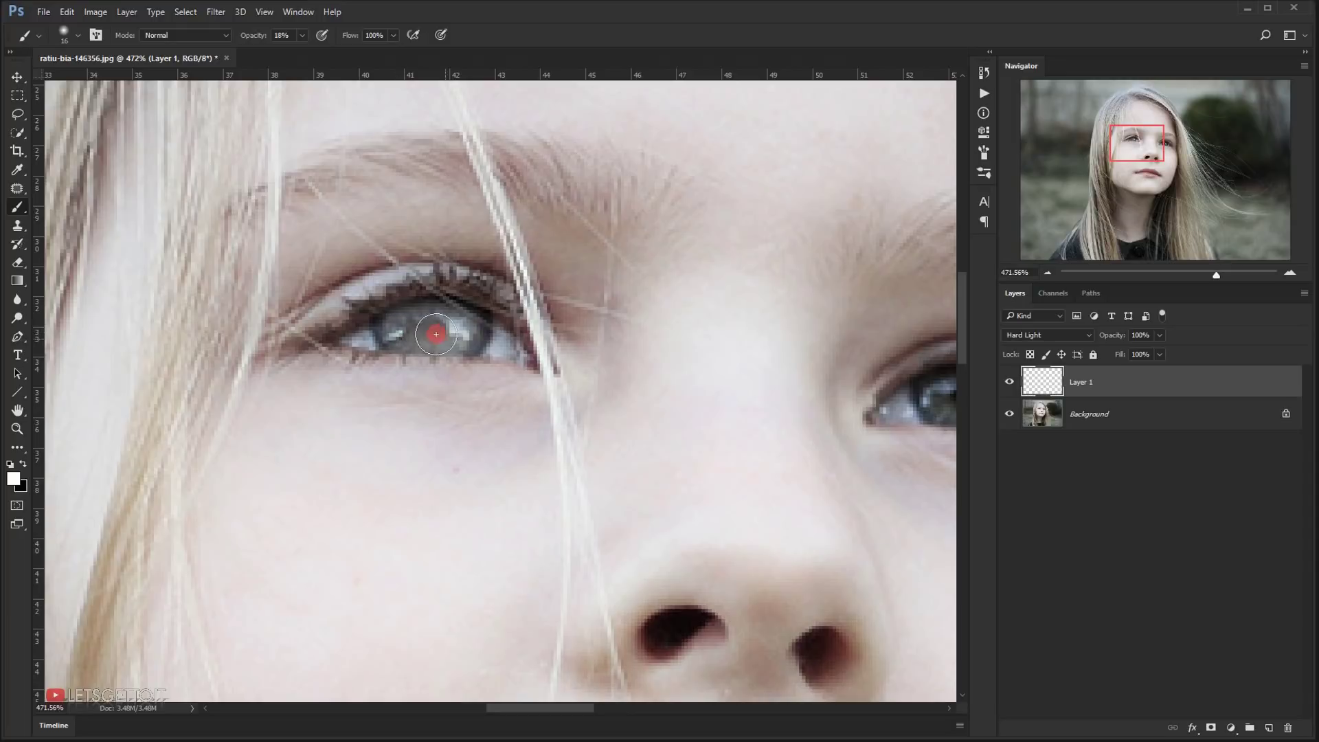
mouse_move(453, 329)
mouse_down()
mouse_move(396, 324)
mouse_move(465, 332)
mouse_up()
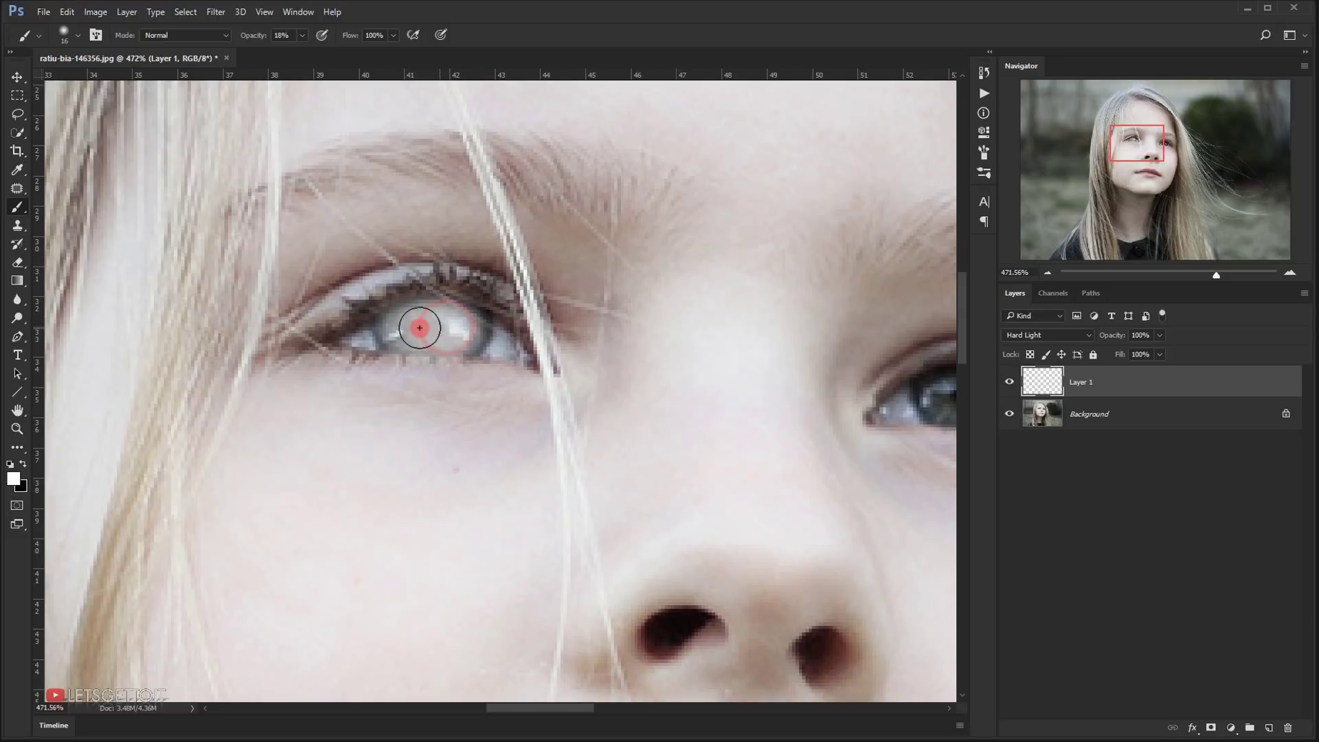
- Paint white over the right iris with a 21 px brush, then toggle Layer 1 to compare
scroll(603, 304, down, 3)
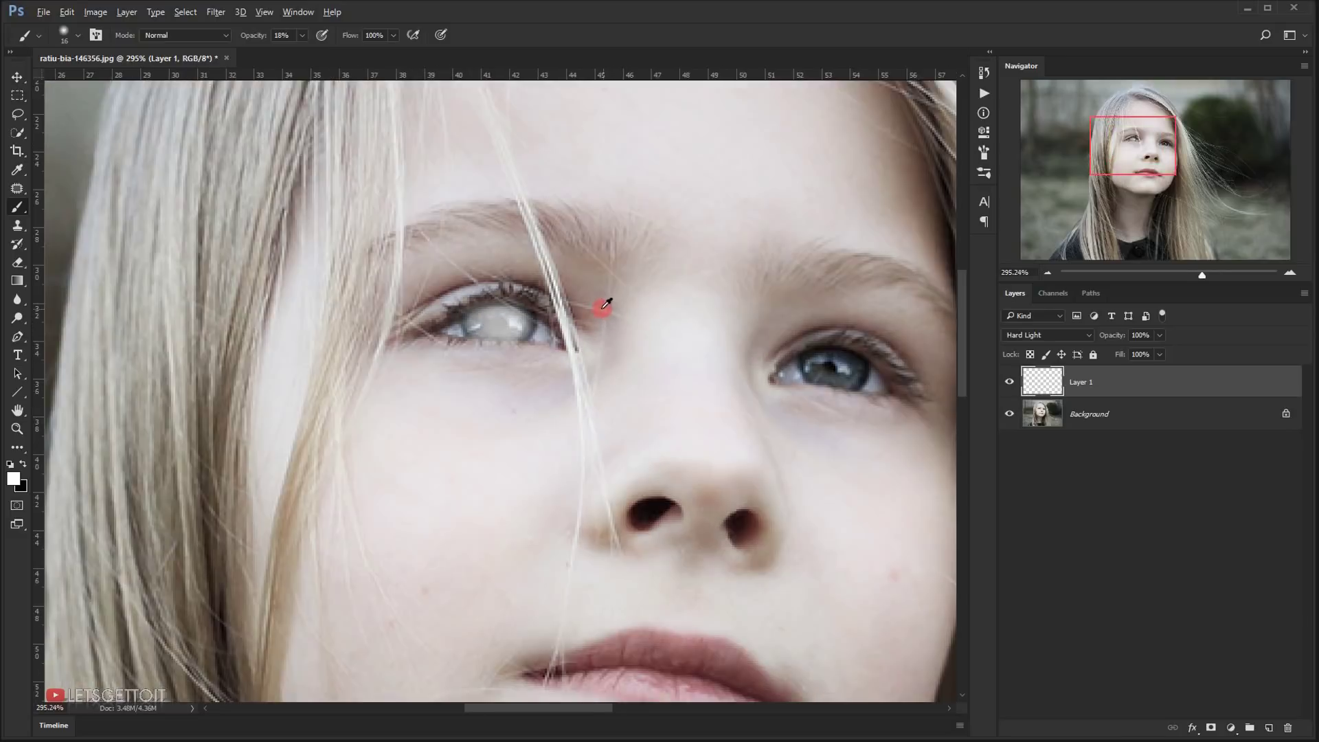
scroll(659, 344, up, 5)
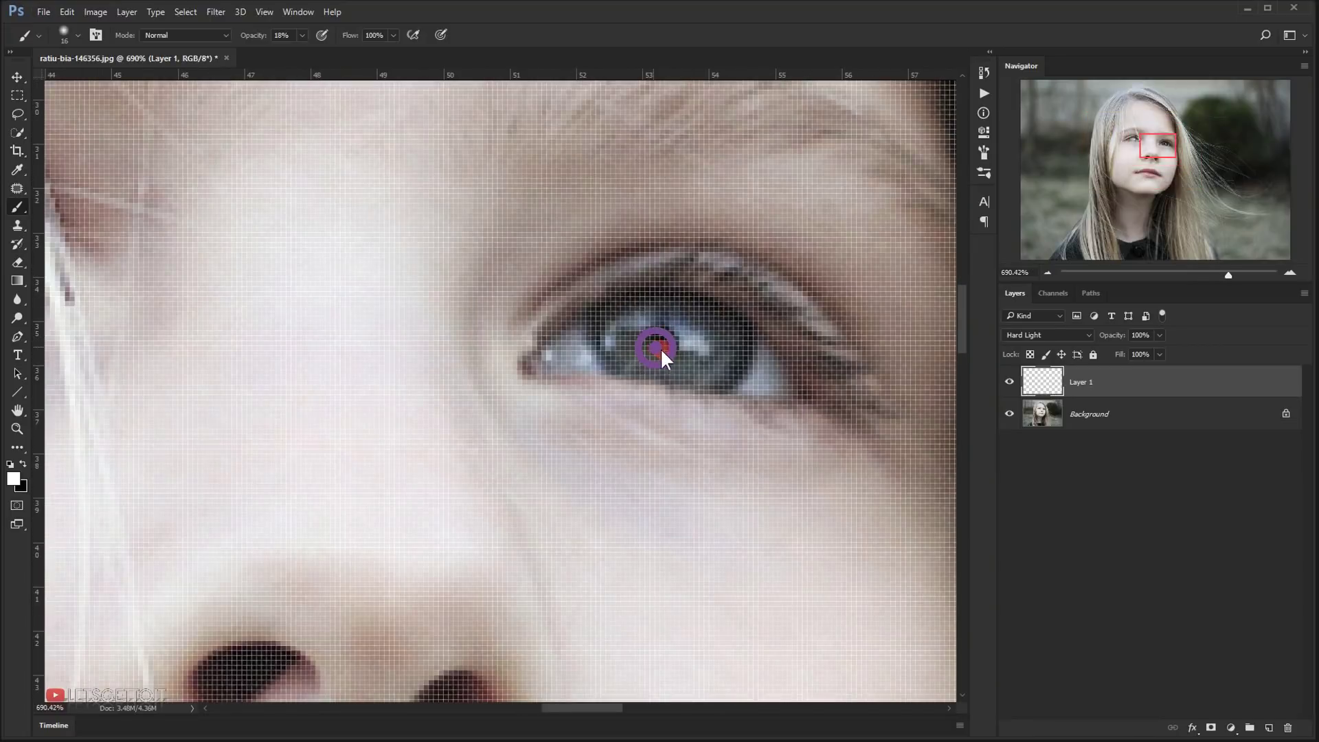
key(bracketright)
mouse_move(661, 354)
mouse_down()
mouse_move(700, 344)
mouse_move(661, 344)
mouse_move(706, 347)
mouse_move(636, 338)
mouse_move(708, 350)
mouse_move(617, 338)
mouse_move(765, 357)
mouse_up()
scroll(765, 358, down, 8)
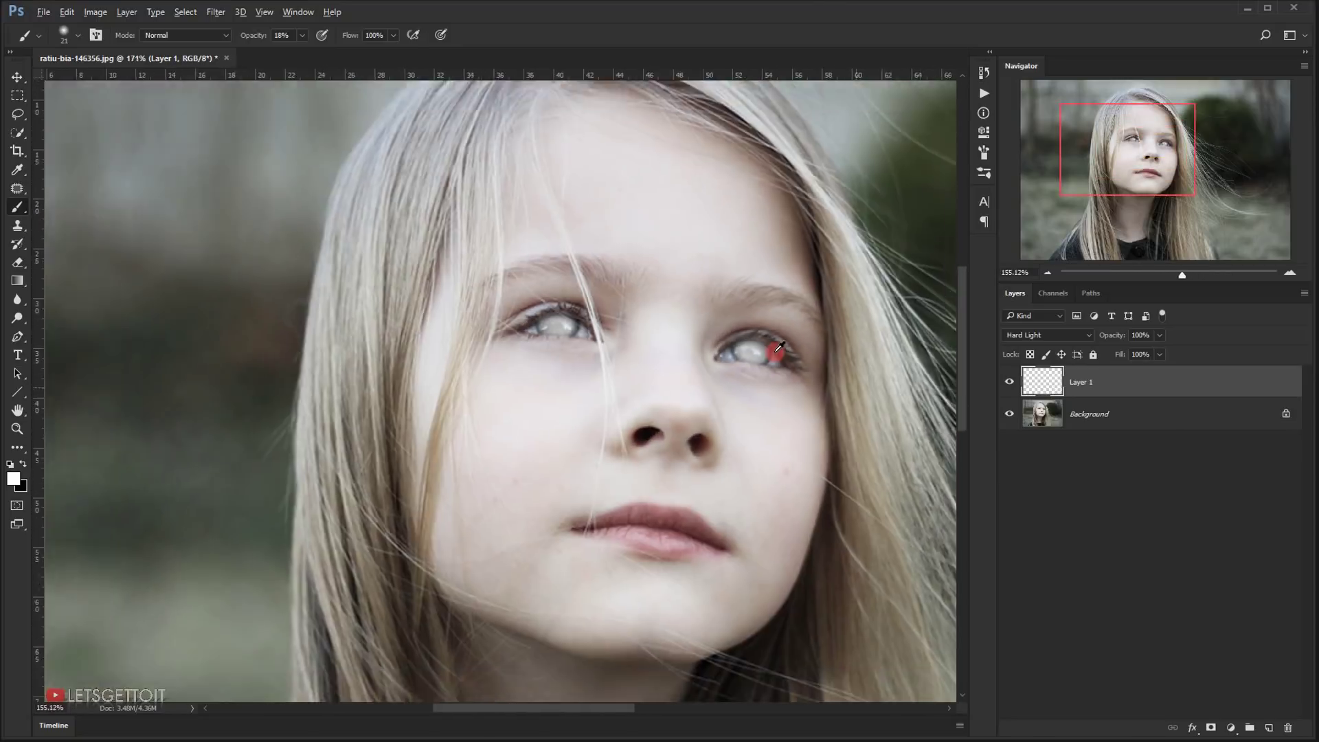
scroll(779, 347, down, 2)
scroll(786, 329, up, 1)
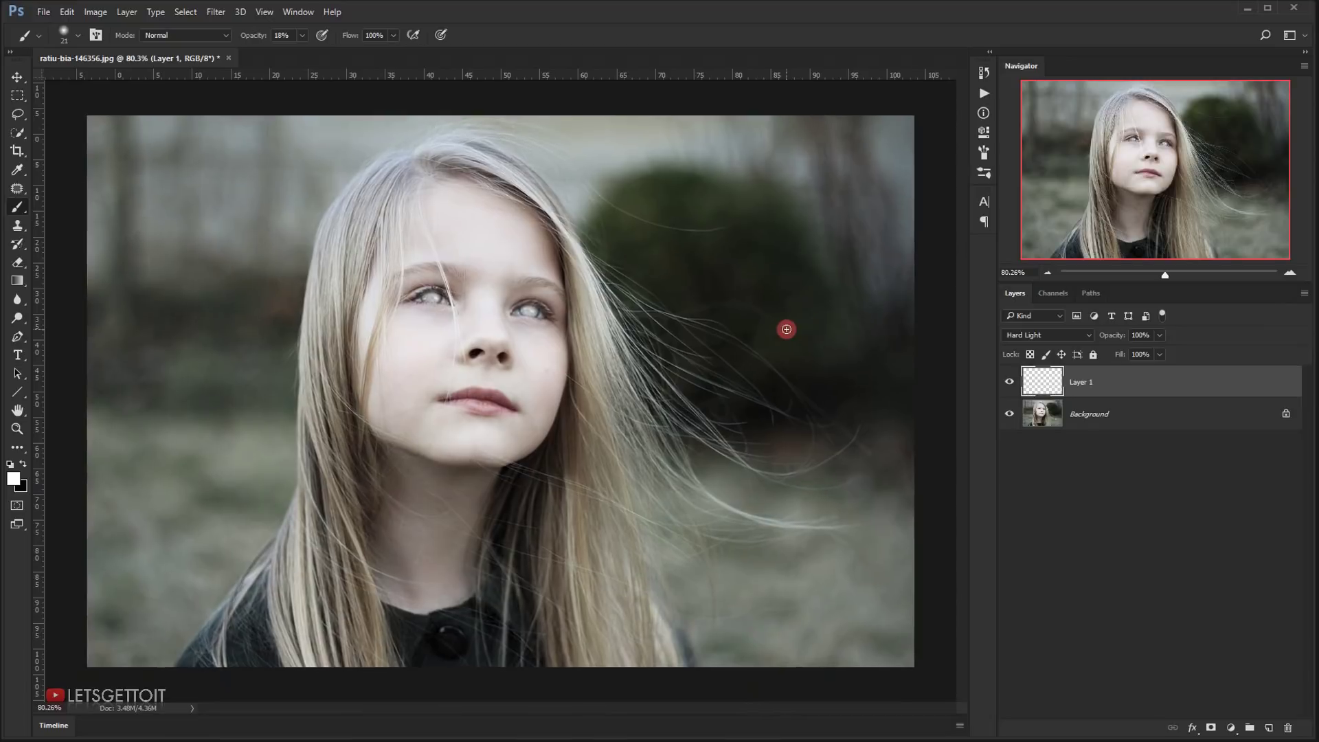
click(1010, 383)
click(1010, 383)
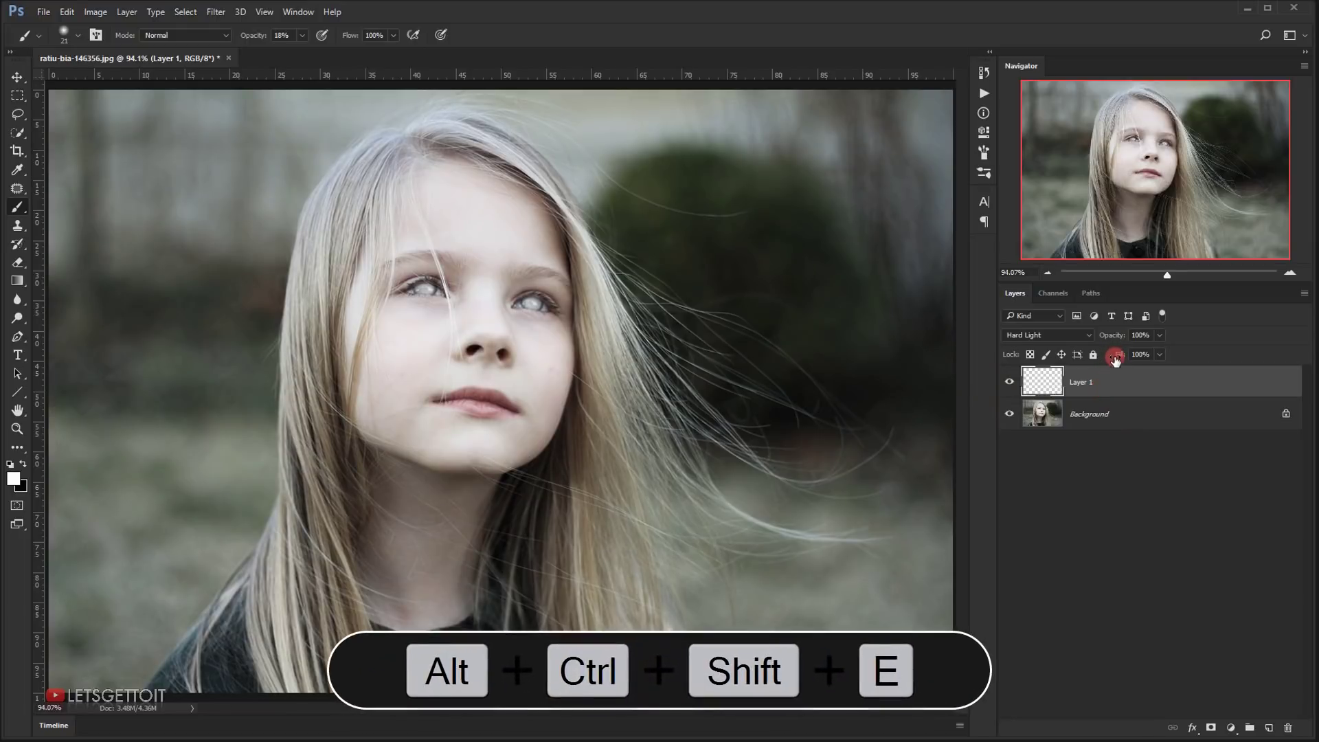
- Stamp all visible layers into a new Layer 2 and delete the separate paint Layer 1
key(ctrl+alt+shift+e)
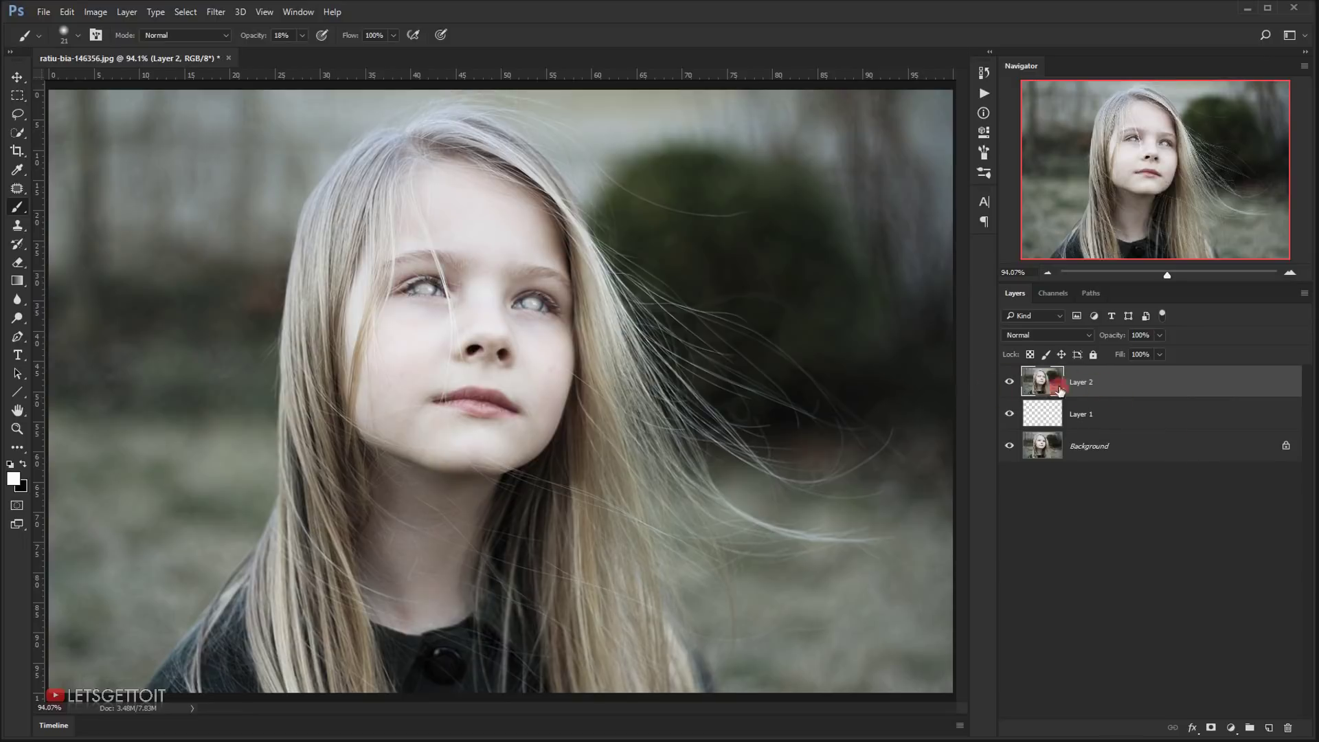
click(1010, 383)
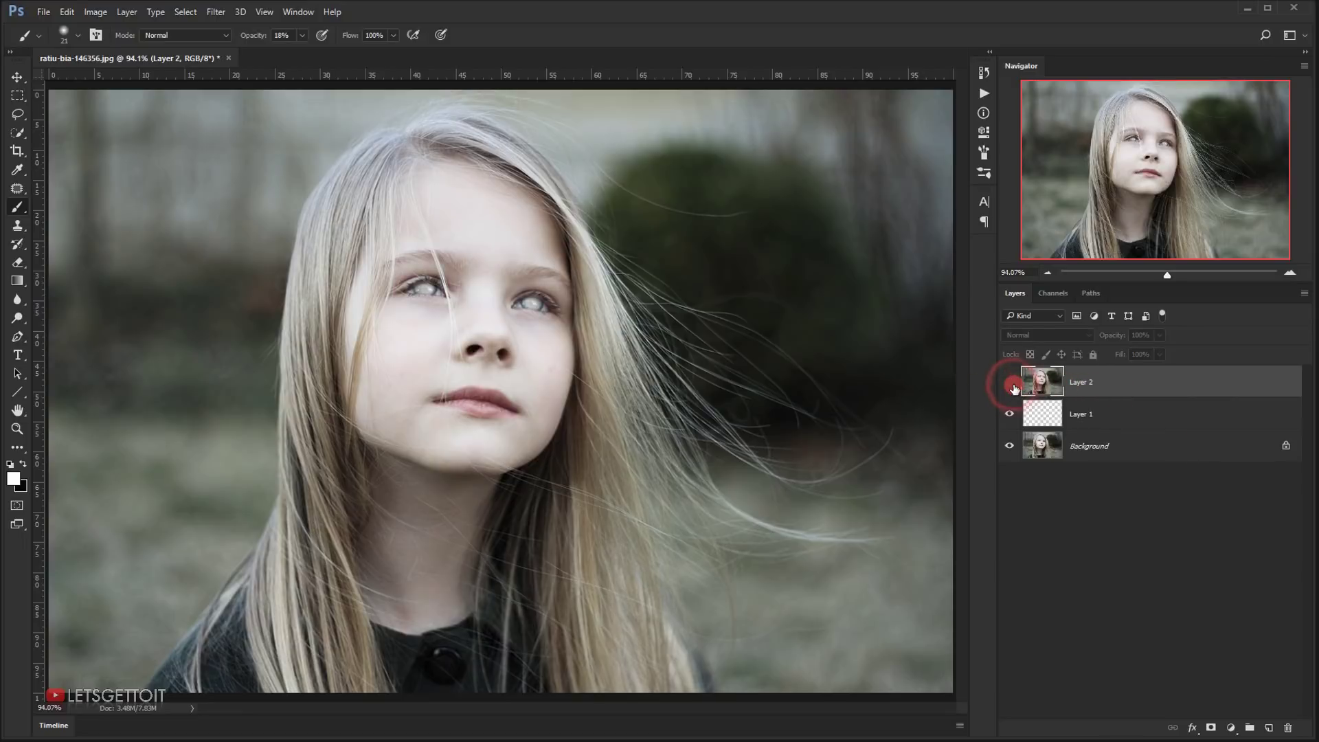
drag(1134, 412, 1287, 728)
click(1068, 385)
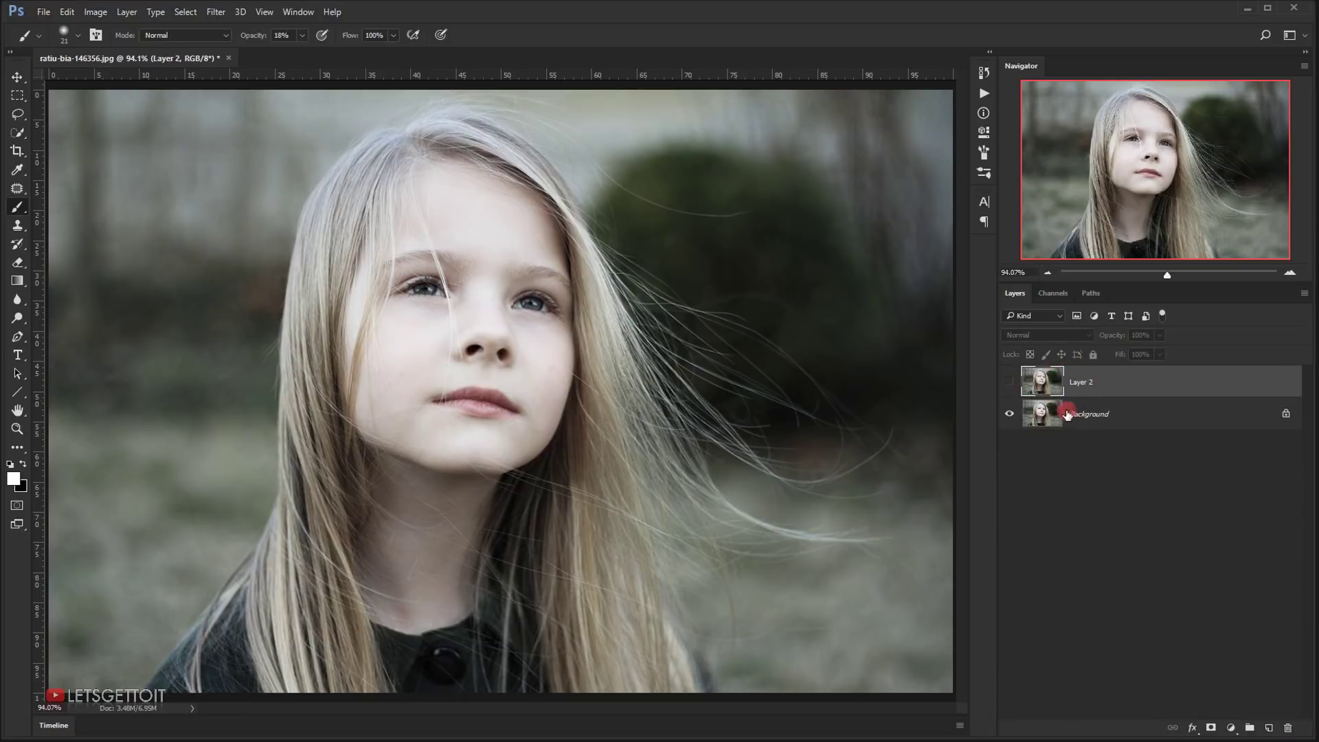
click(1009, 382)
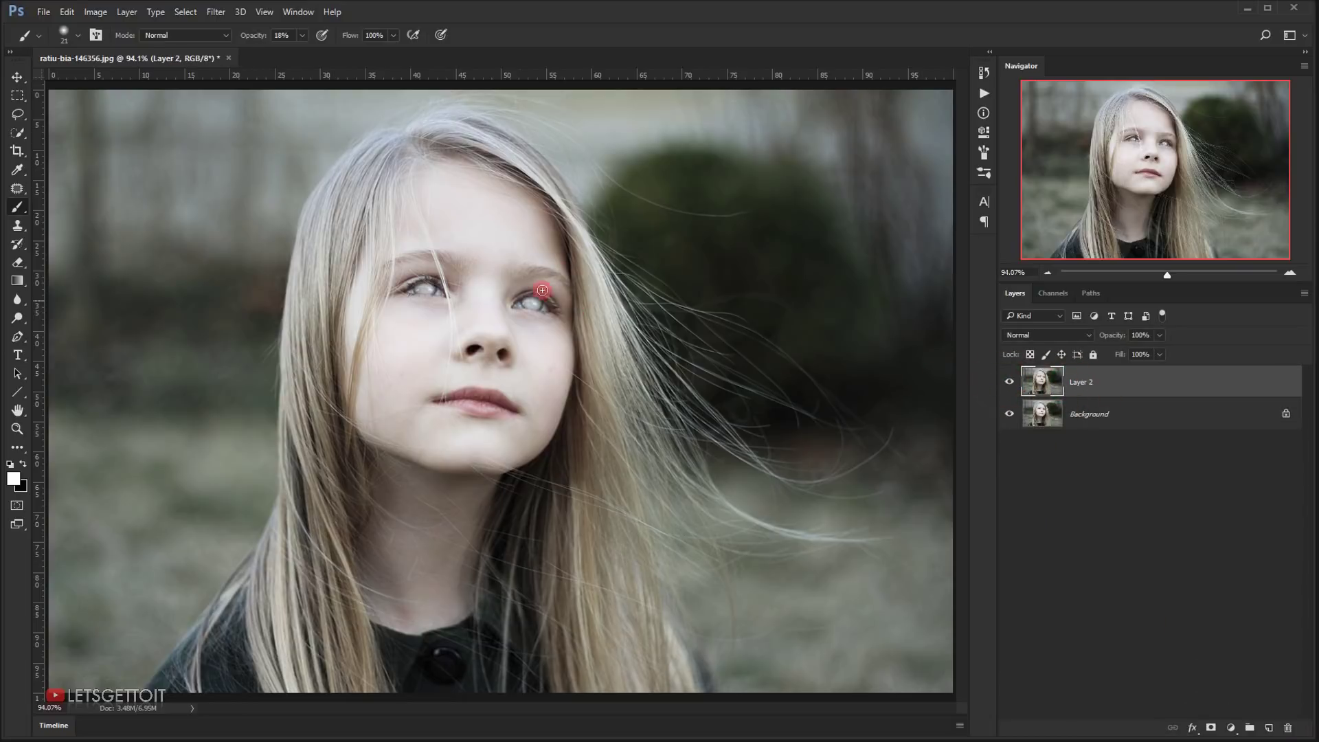
- Rename Layer 2 to 'With white eyes' and duplicate it
double_click(1081, 383)
key(Return)
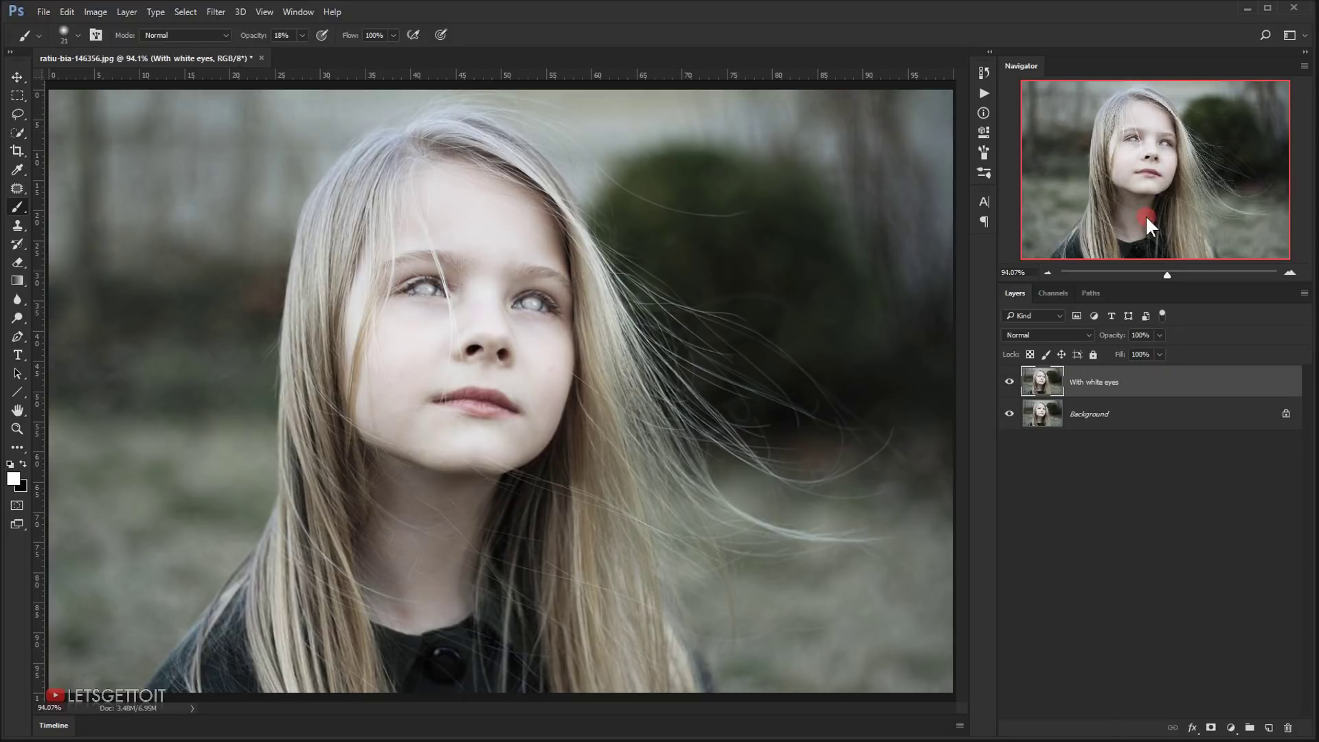
click(1239, 382)
key(ctrl+j)
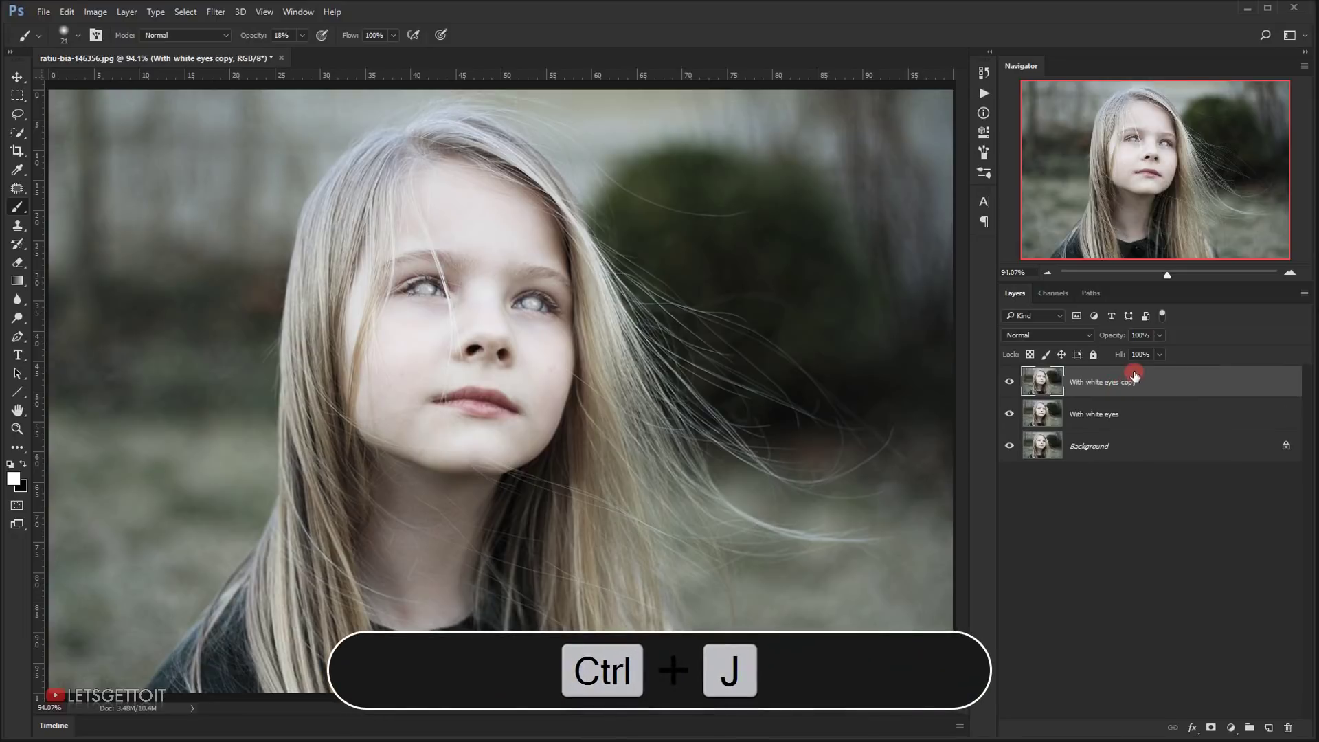
- Rename the copied layer 'BW' and desaturate it to black and white
double_click(1127, 382)
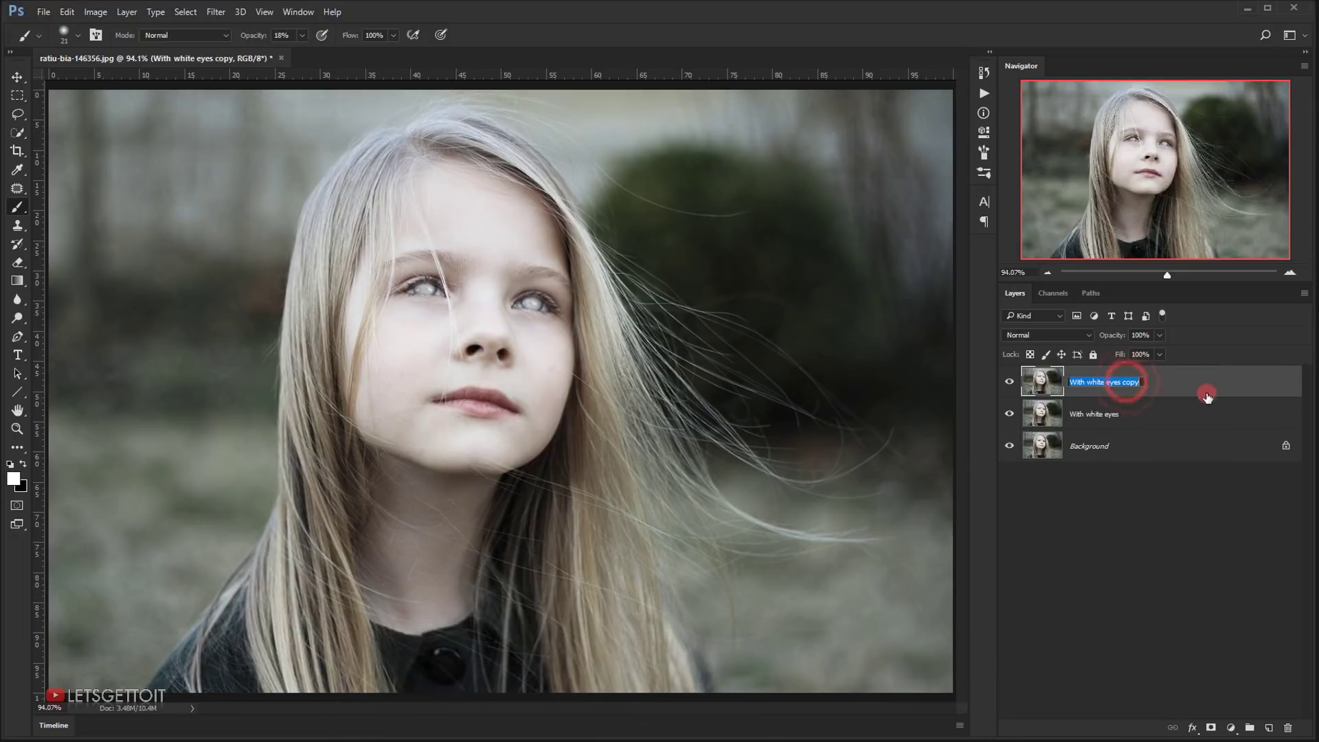
text(BW)
key(Return)
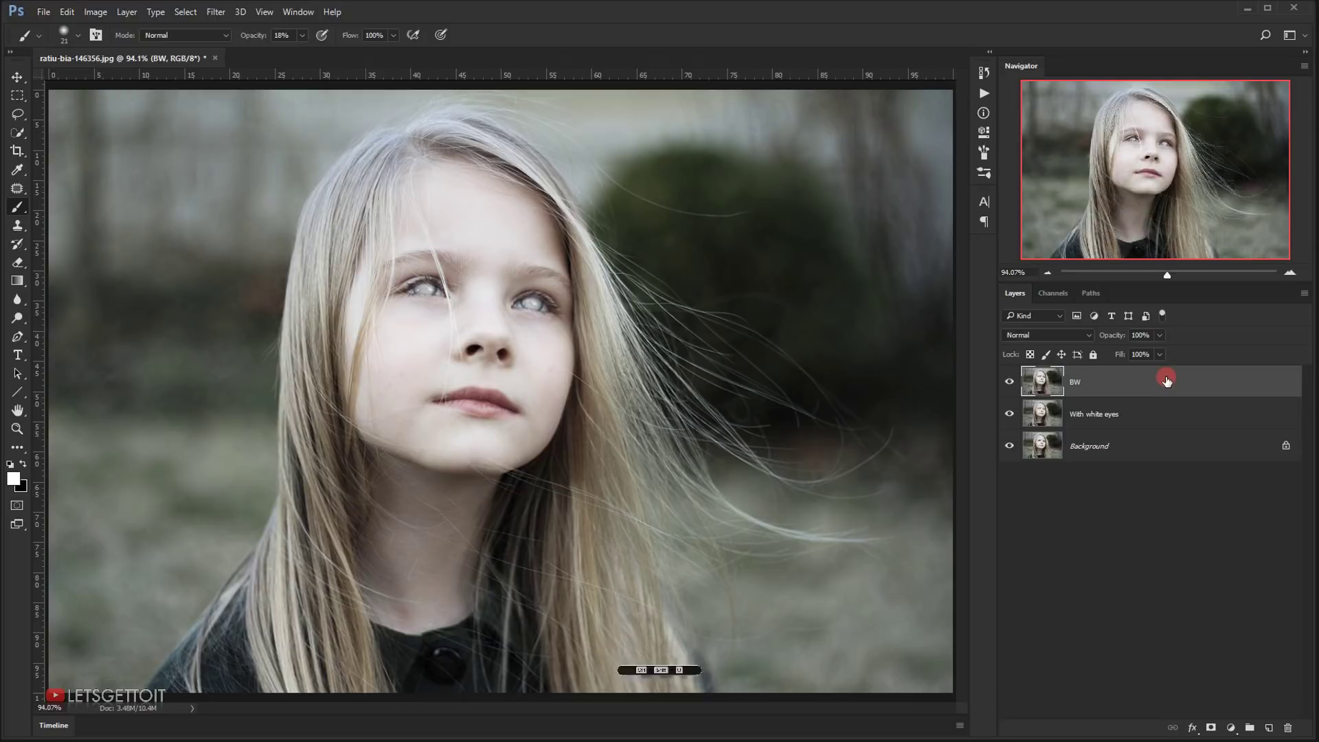
key(ctrl+shift+u)
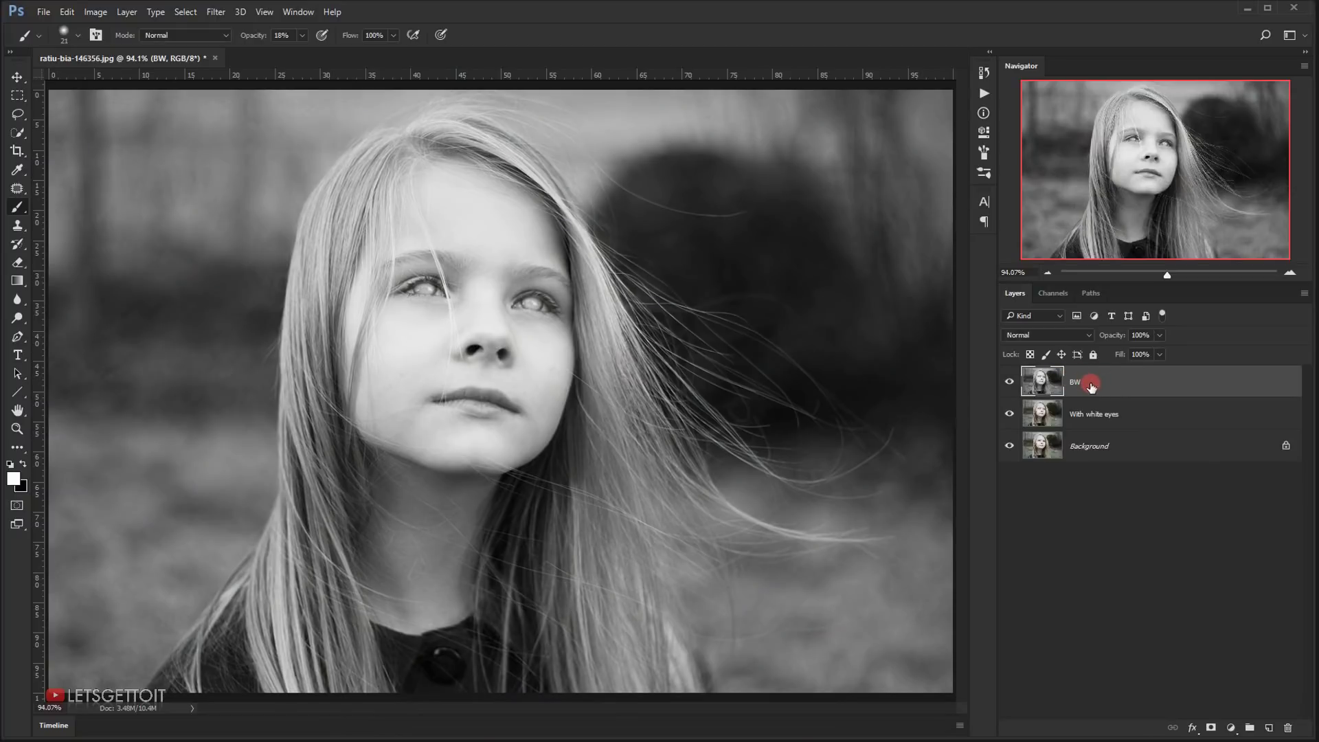
- Duplicate the BW layer and name the duplicate 'Motion Blur'
key(ctrl+j)
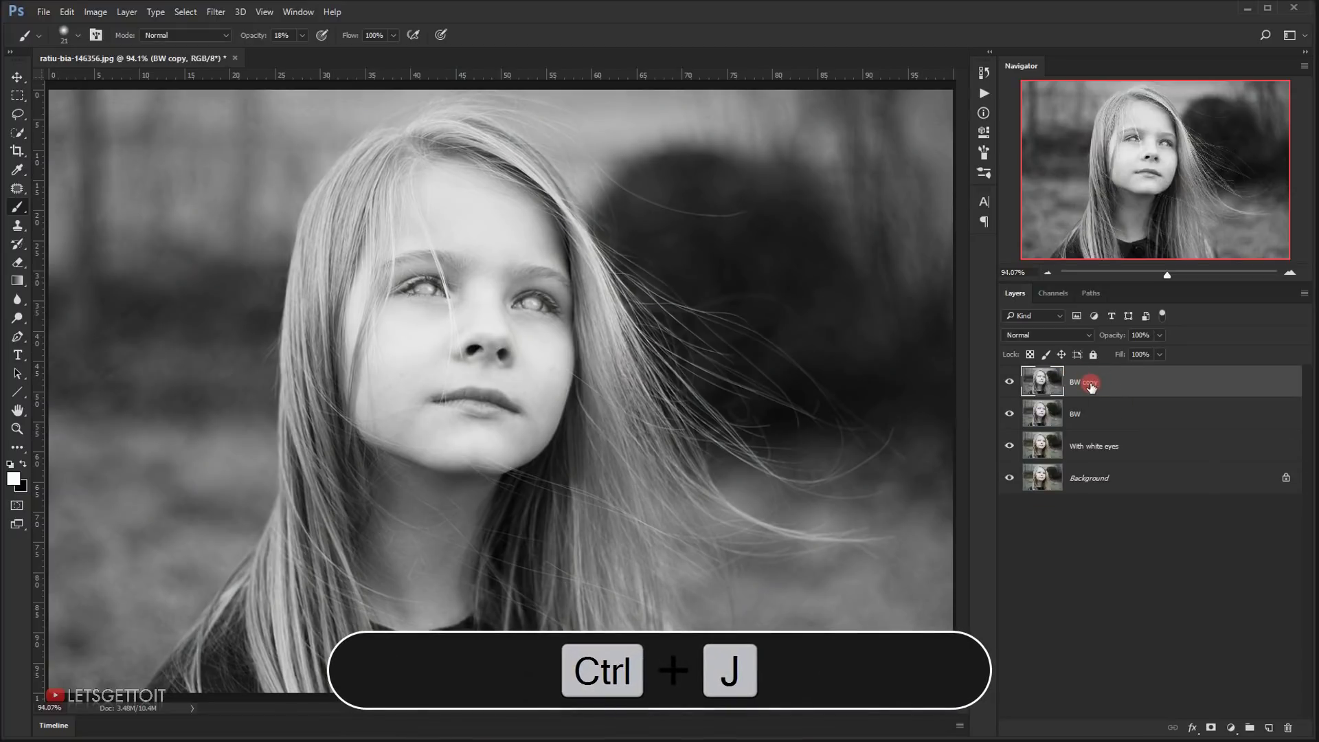
double_click(1091, 384)
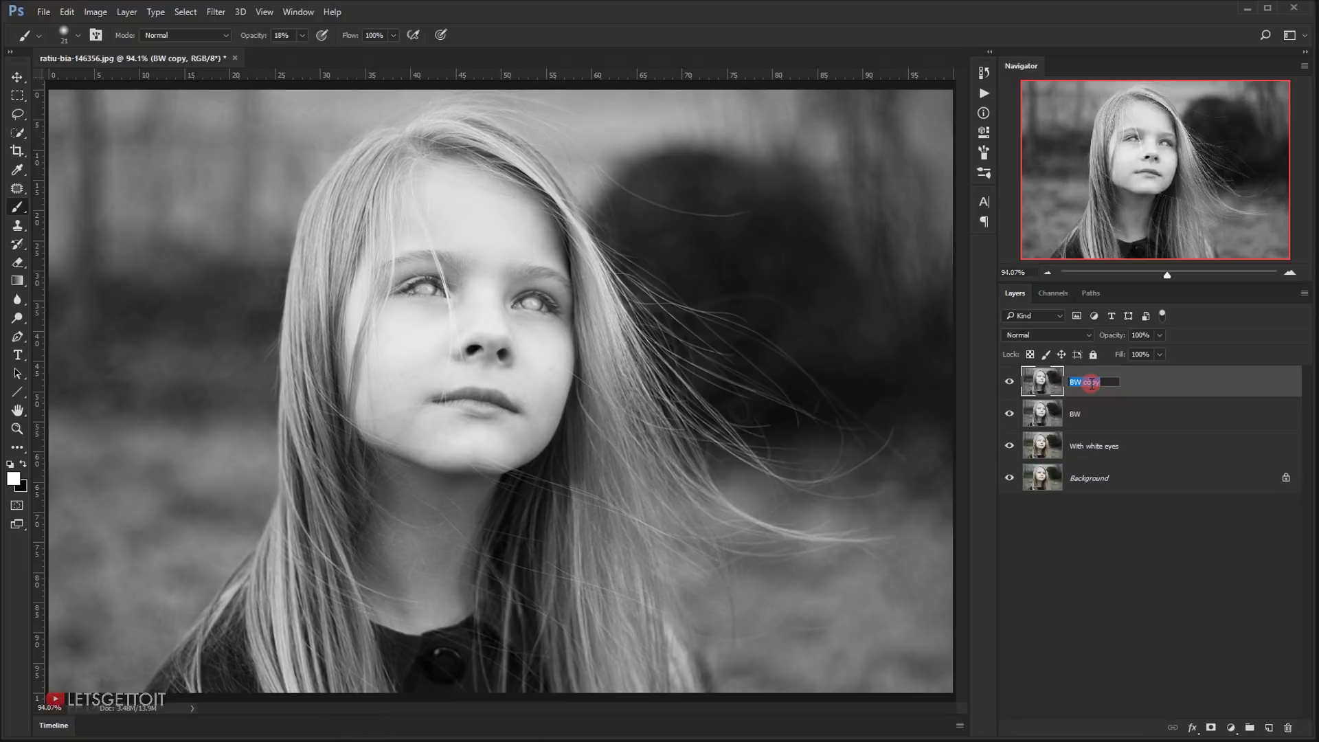
text(Mot)
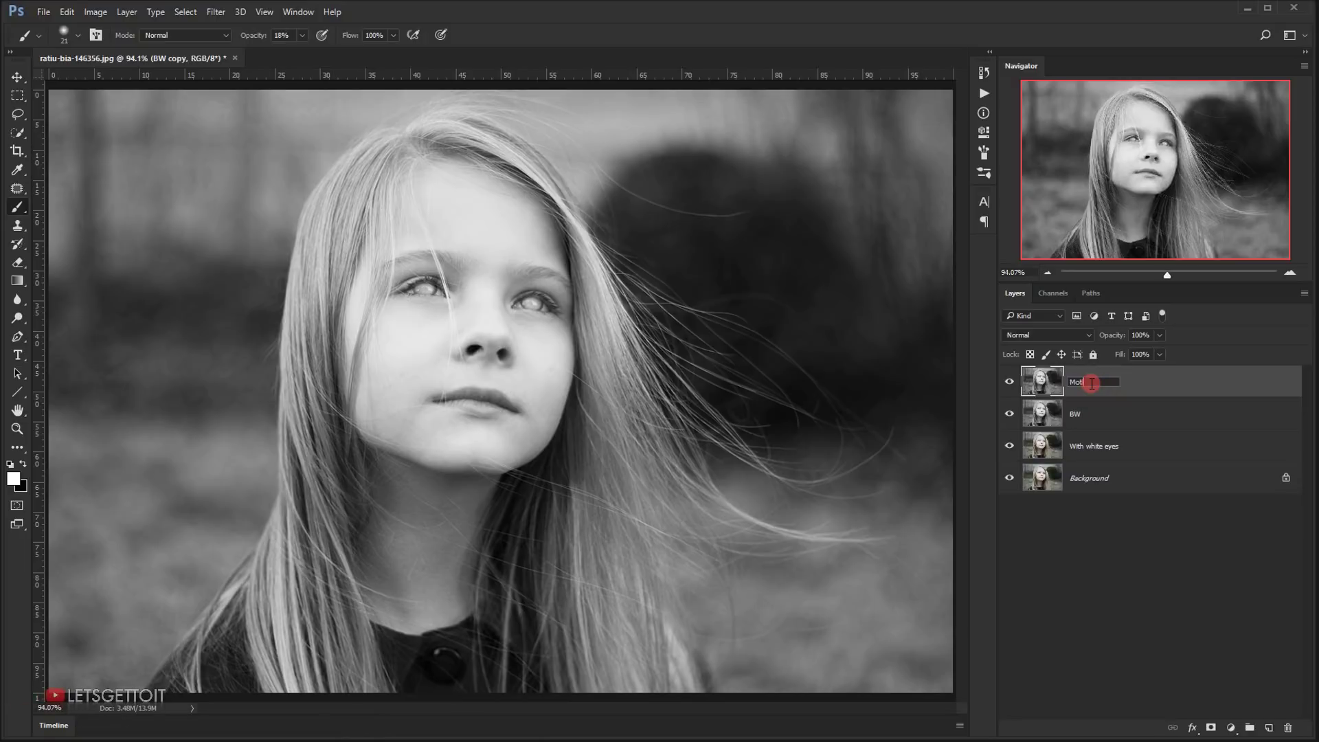
text(ion Blur)
key(Return)
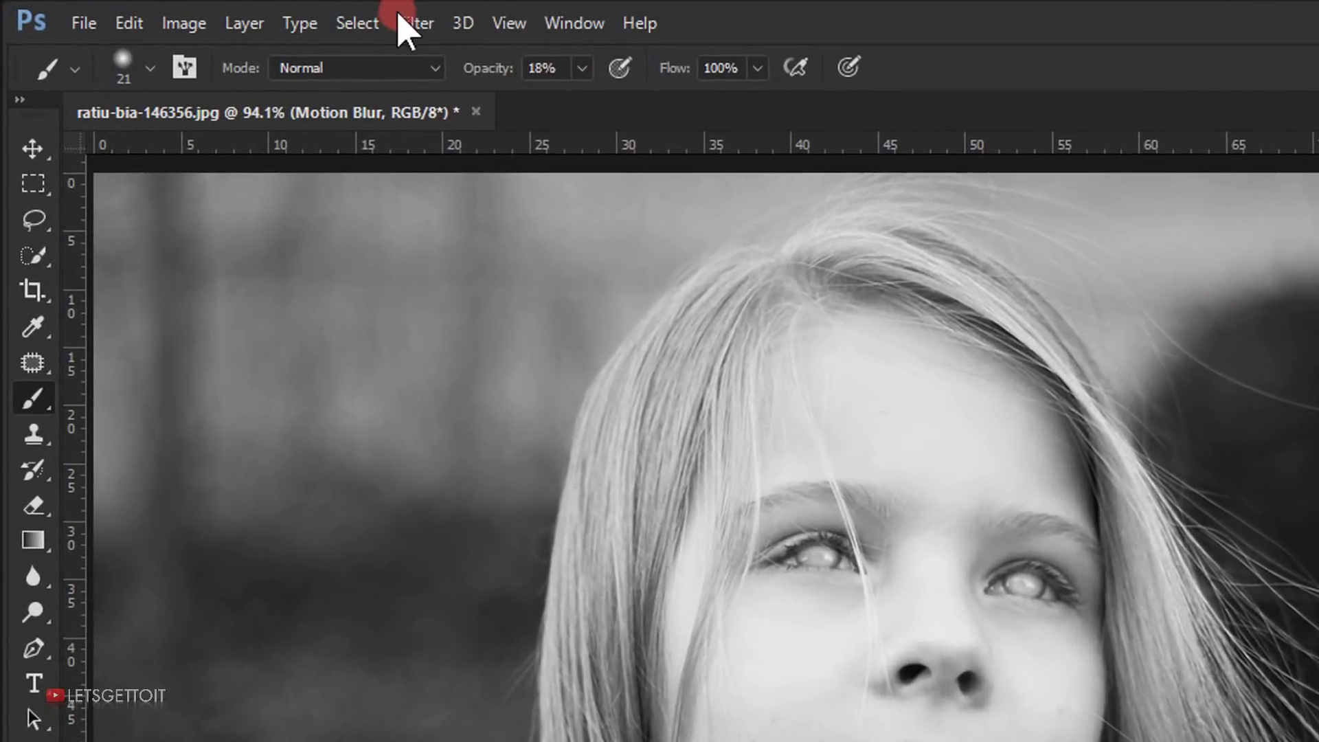
- Apply Filter > Blur > Motion Blur with angle 0° and distance 100 pixels
click(401, 23)
mouse_move(474, 352)
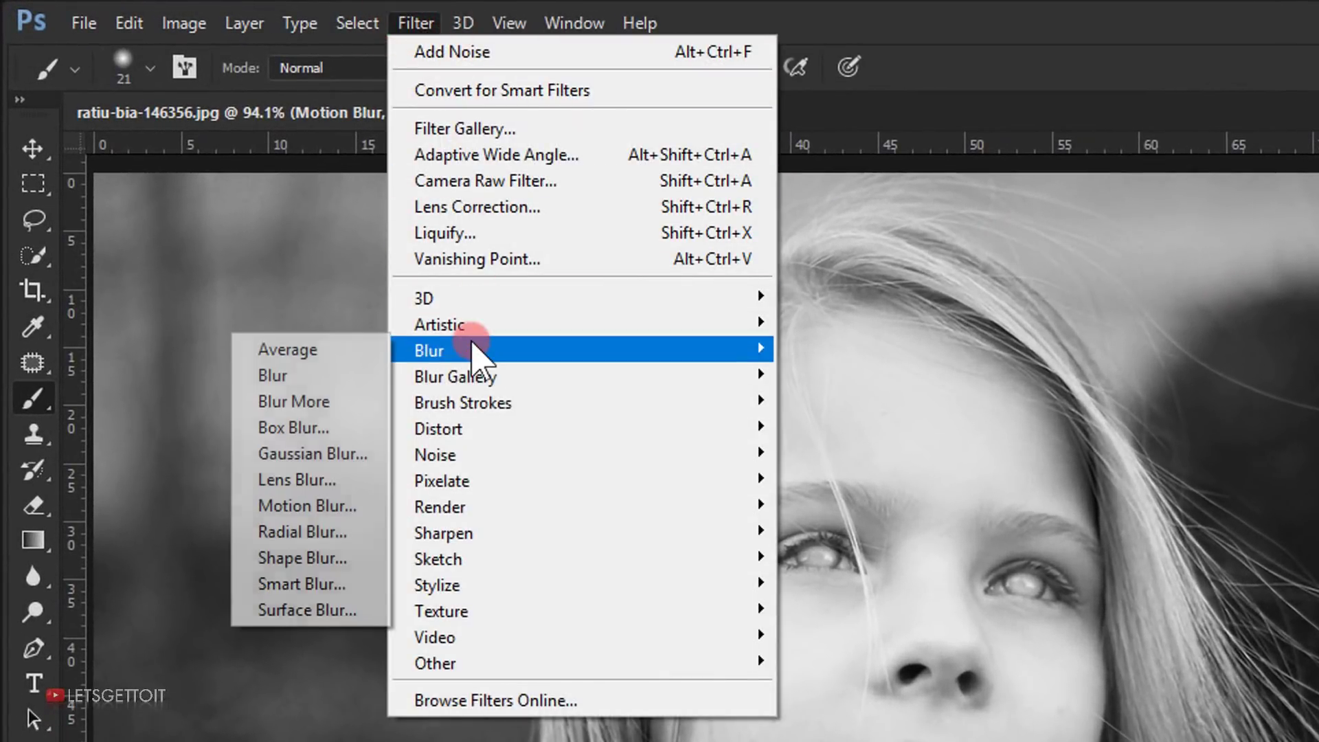
click(312, 506)
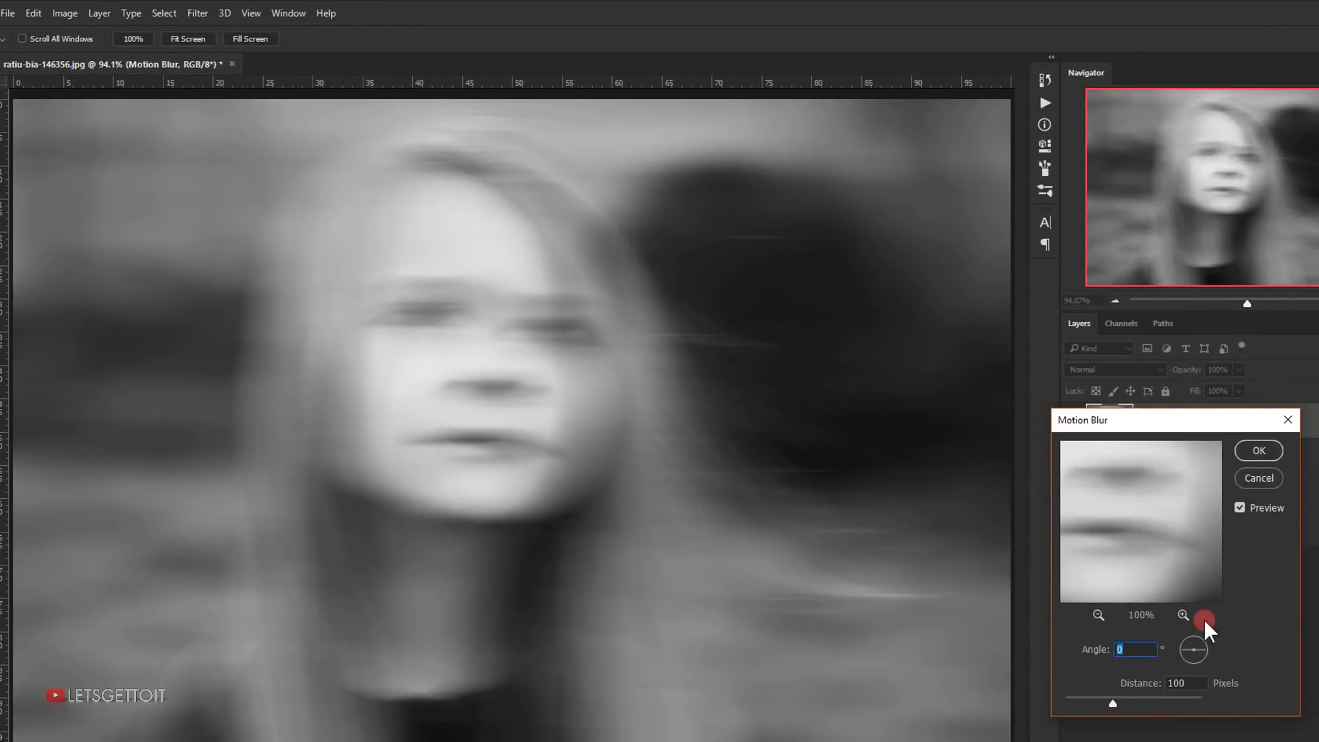
click(1121, 652)
click(1262, 453)
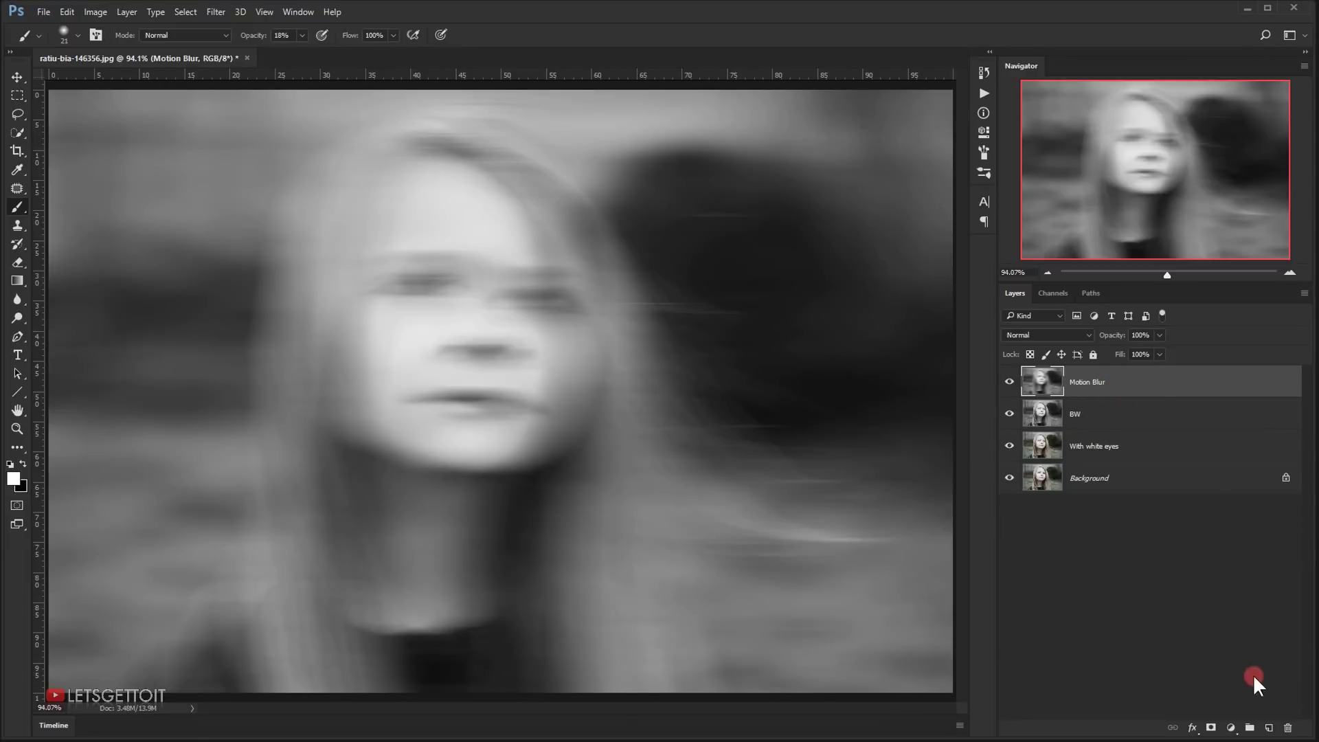
click(1213, 728)
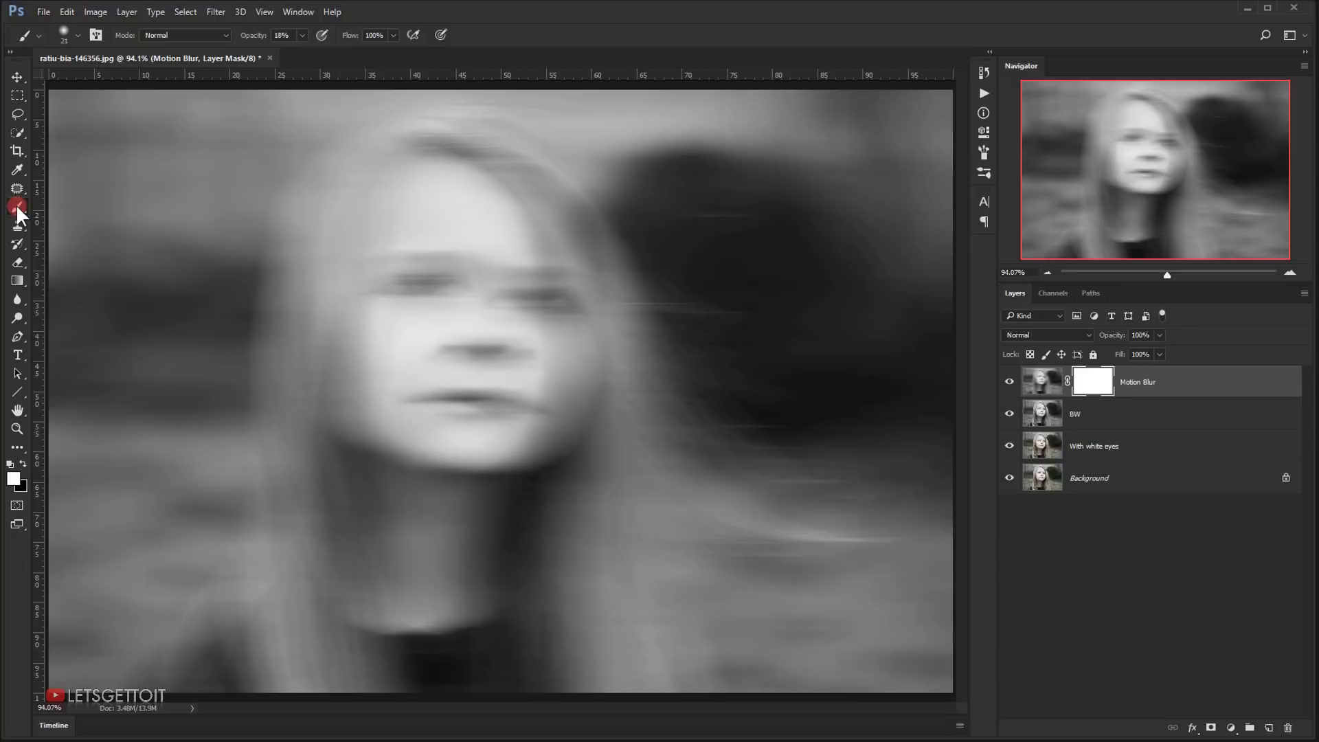
- Enlarge the soft brush to about 108 px and paint the mask over both eyes
drag(458, 344, 476, 346)
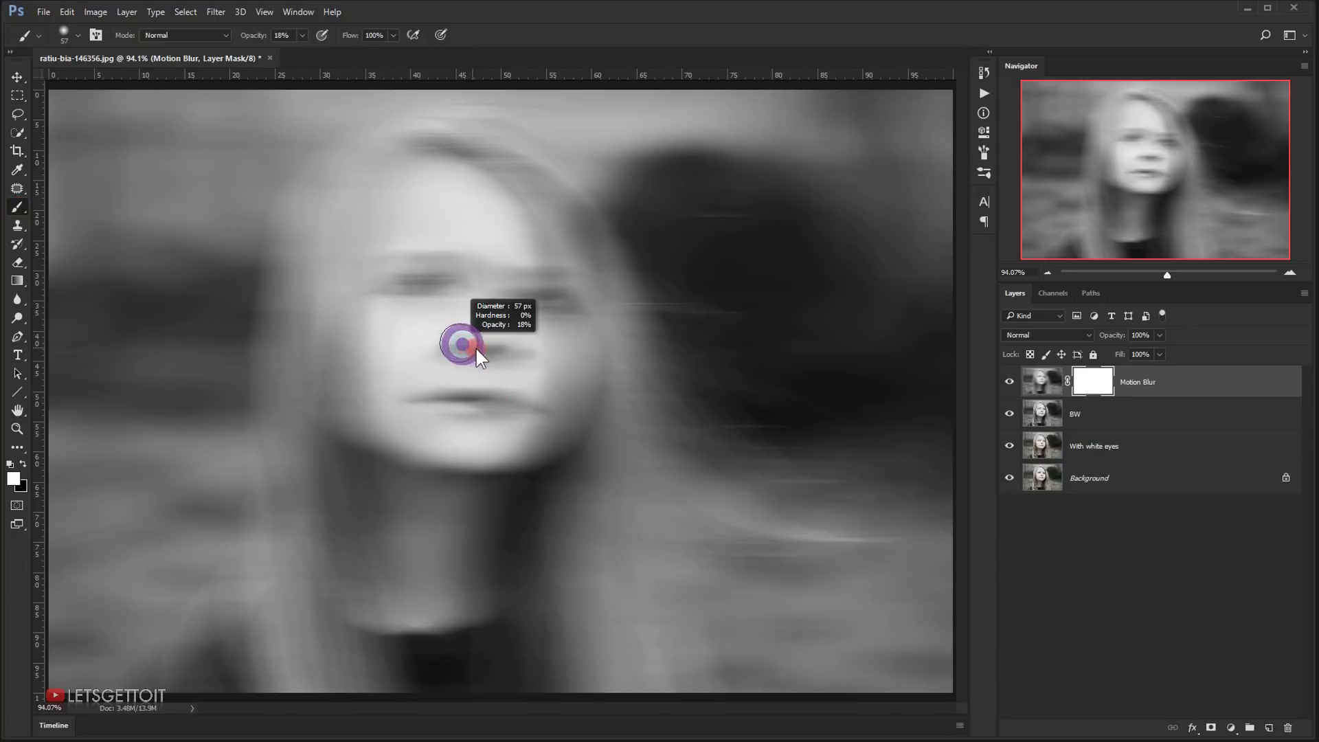
scroll(418, 316, up, 1)
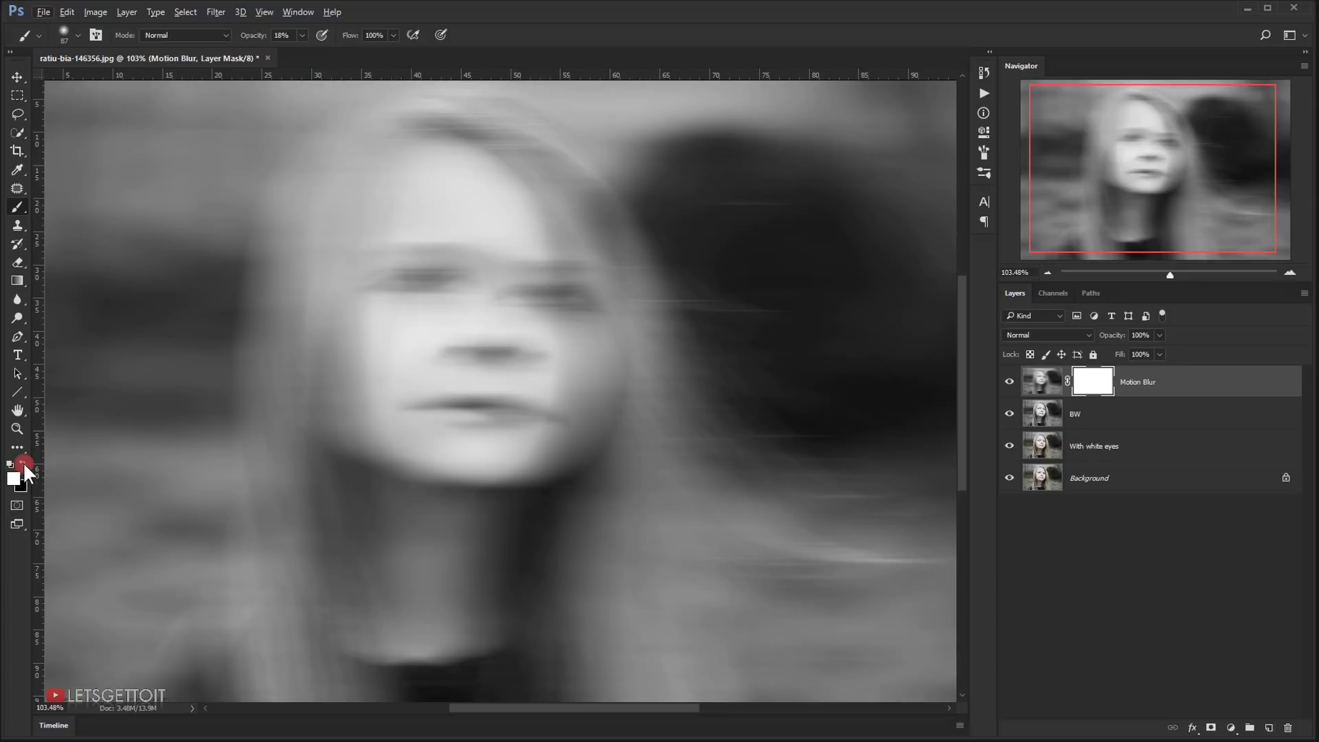
drag(407, 427, 421, 392)
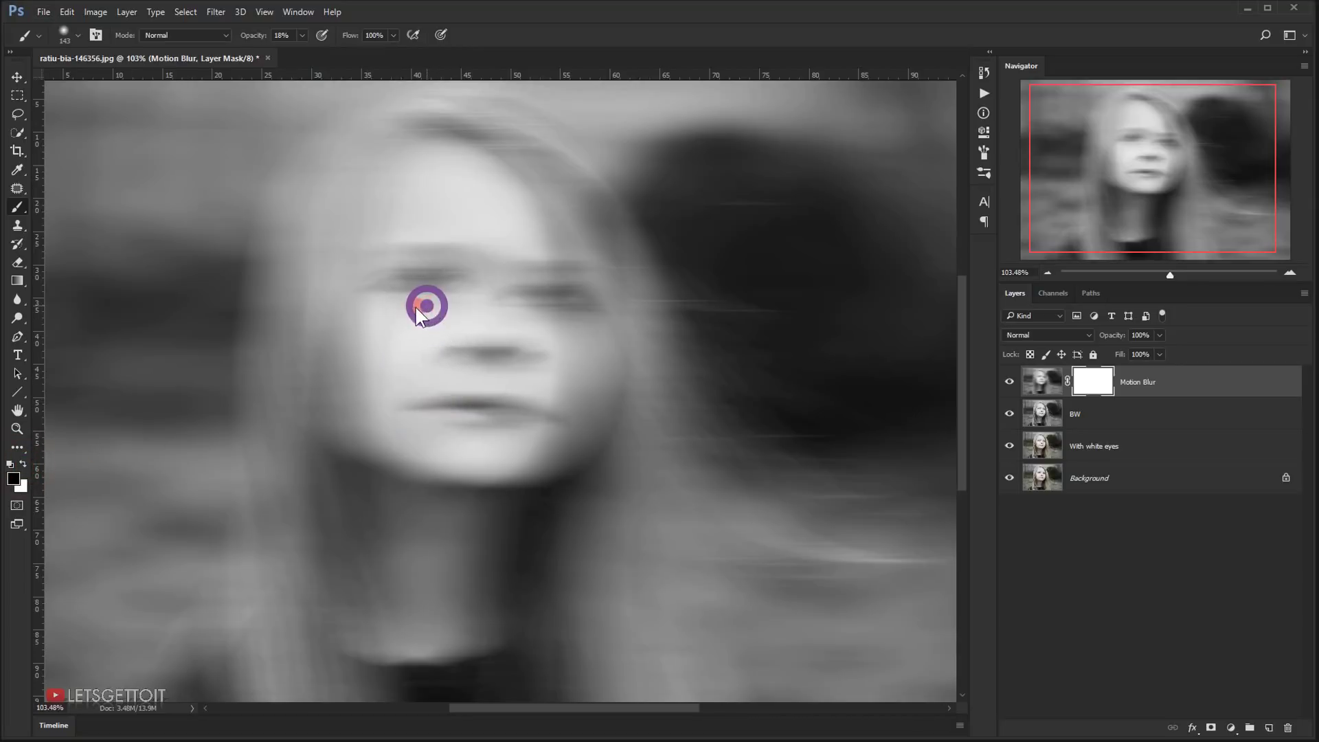
click(427, 283)
click(427, 282)
click(427, 283)
click(426, 289)
click(421, 289)
click(472, 303)
click(586, 300)
click(555, 299)
click(549, 299)
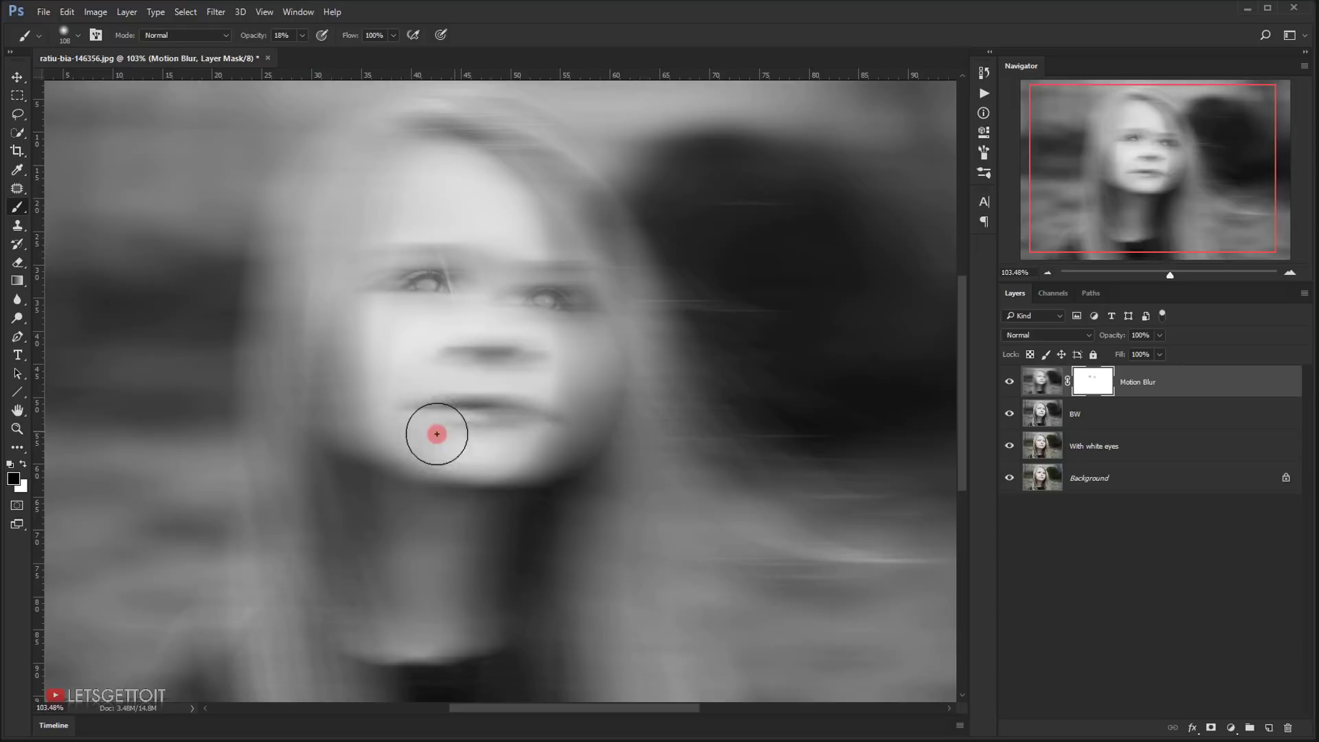
- Paint the mask over the mouth and nose so they show through sharp
click(487, 406)
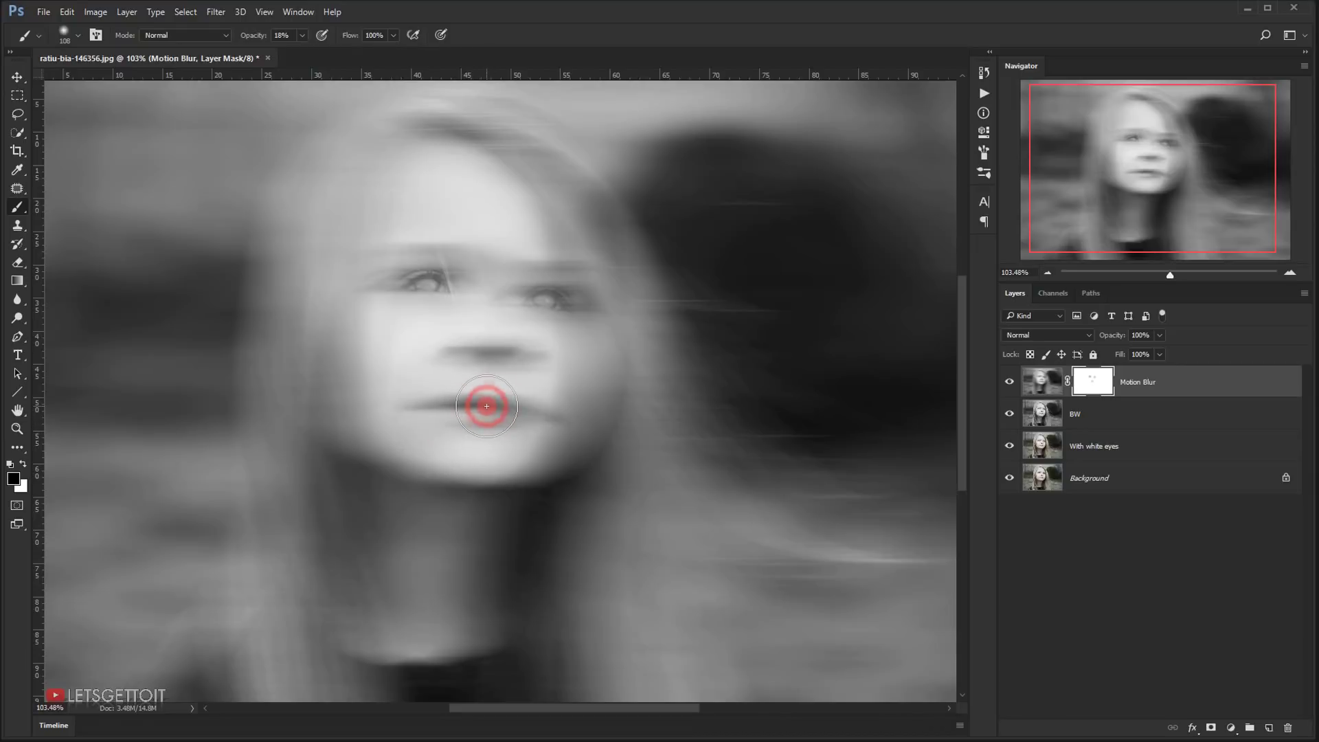
click(420, 419)
click(471, 348)
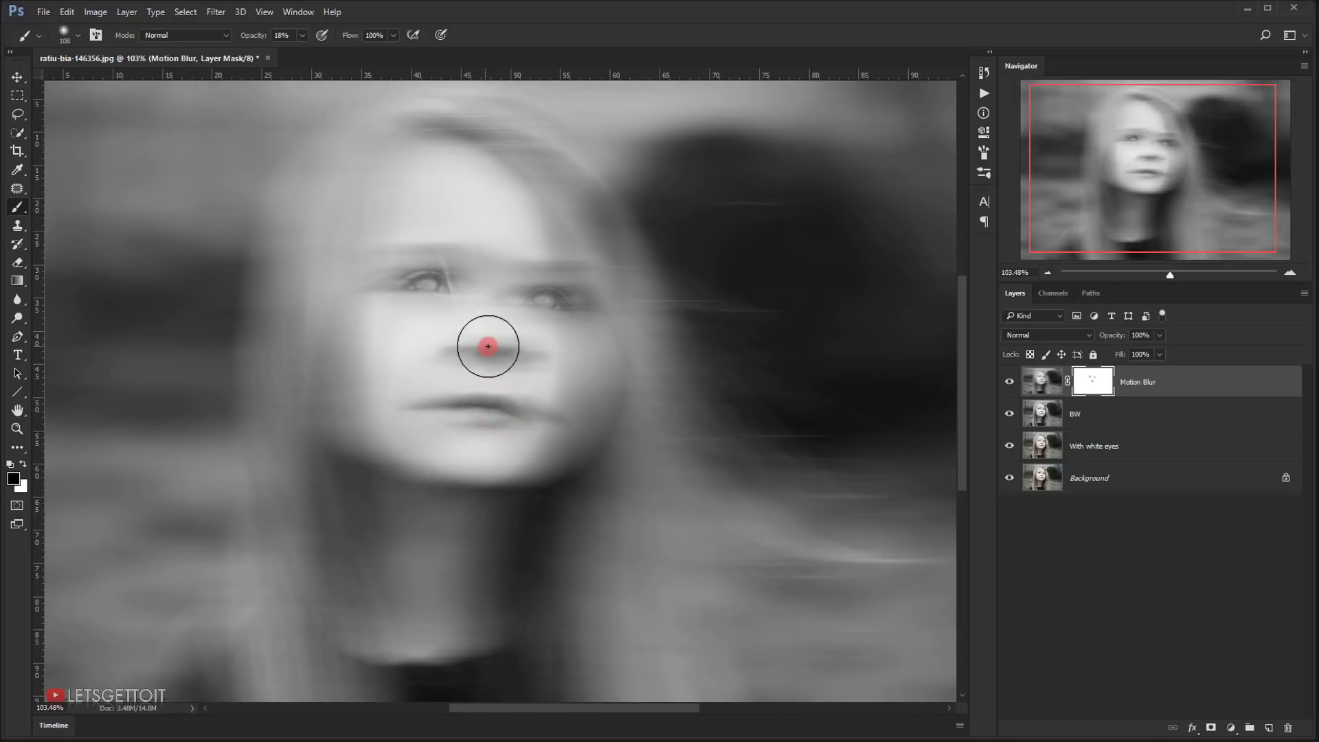
click(713, 477)
scroll(712, 477, down, 3)
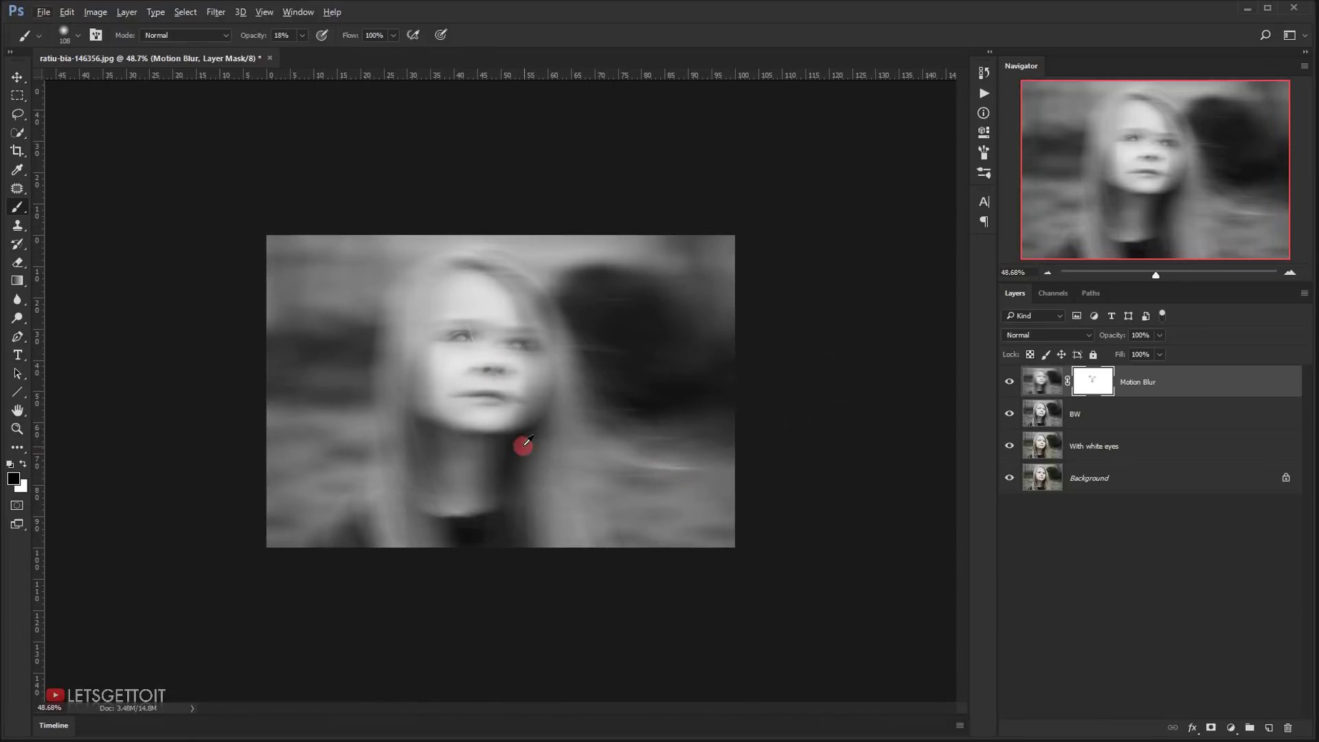
scroll(529, 440, up, 1)
scroll(681, 405, up, 3)
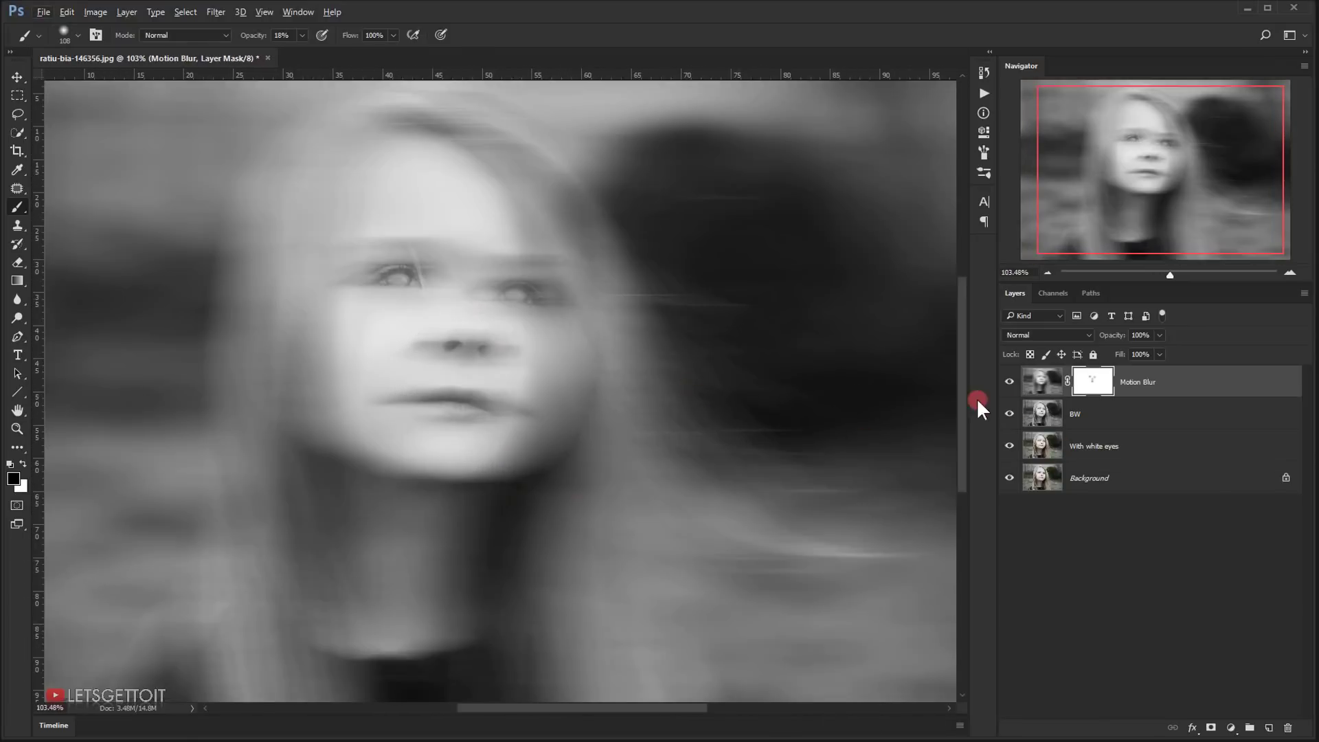
- Toggle the Motion Blur layer's visibility several times to compare the masked result
click(1009, 382)
click(1010, 382)
click(1009, 382)
click(1009, 382)
click(1009, 383)
click(1009, 382)
- Stamp all visible layers into a new layer named 'Highlights', with white as foreground colour
key(ctrl+alt+shift+e)
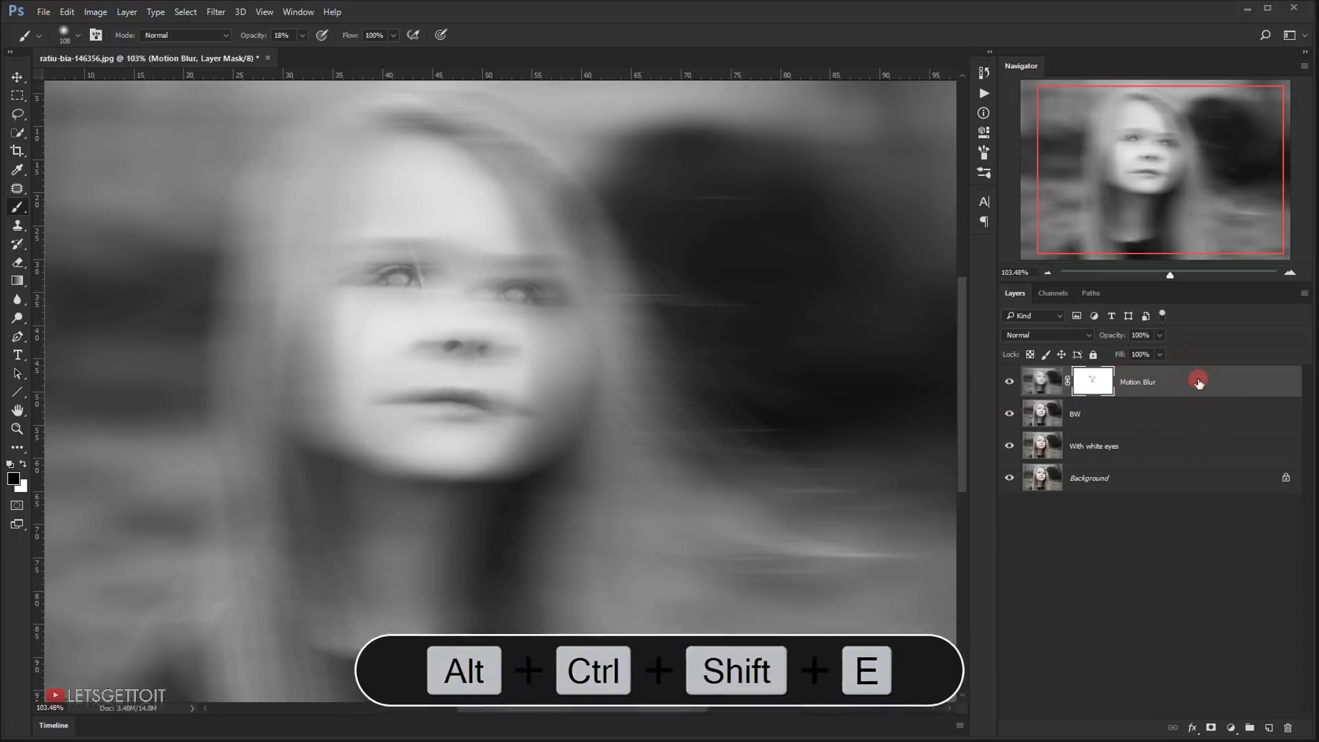
key(x)
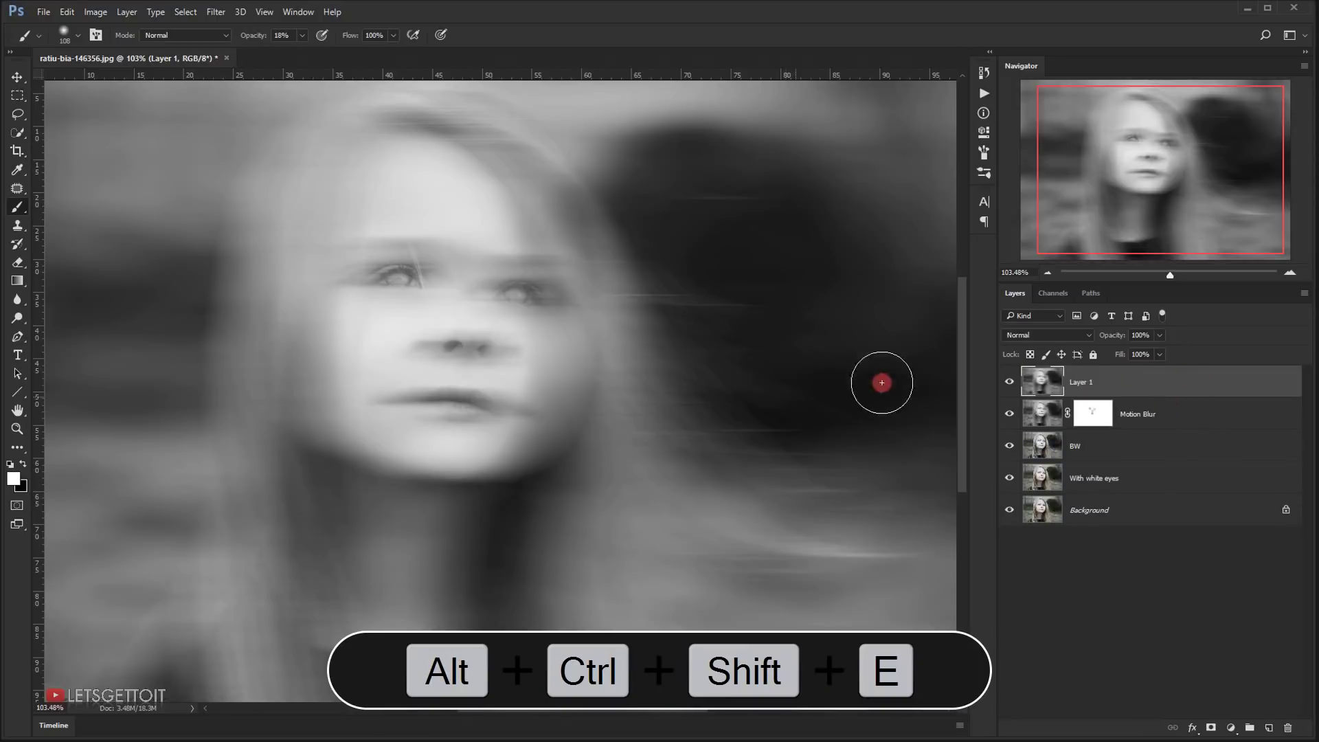
double_click(1084, 385)
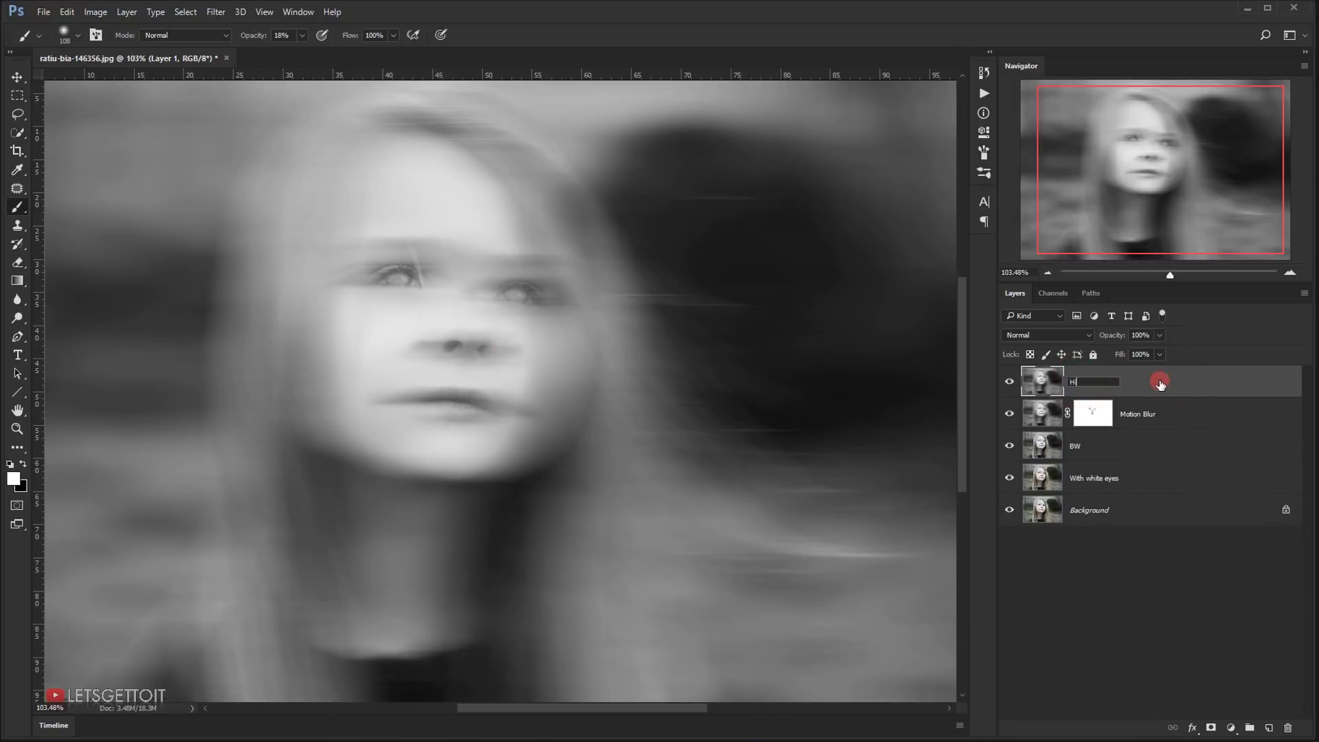
key(Return)
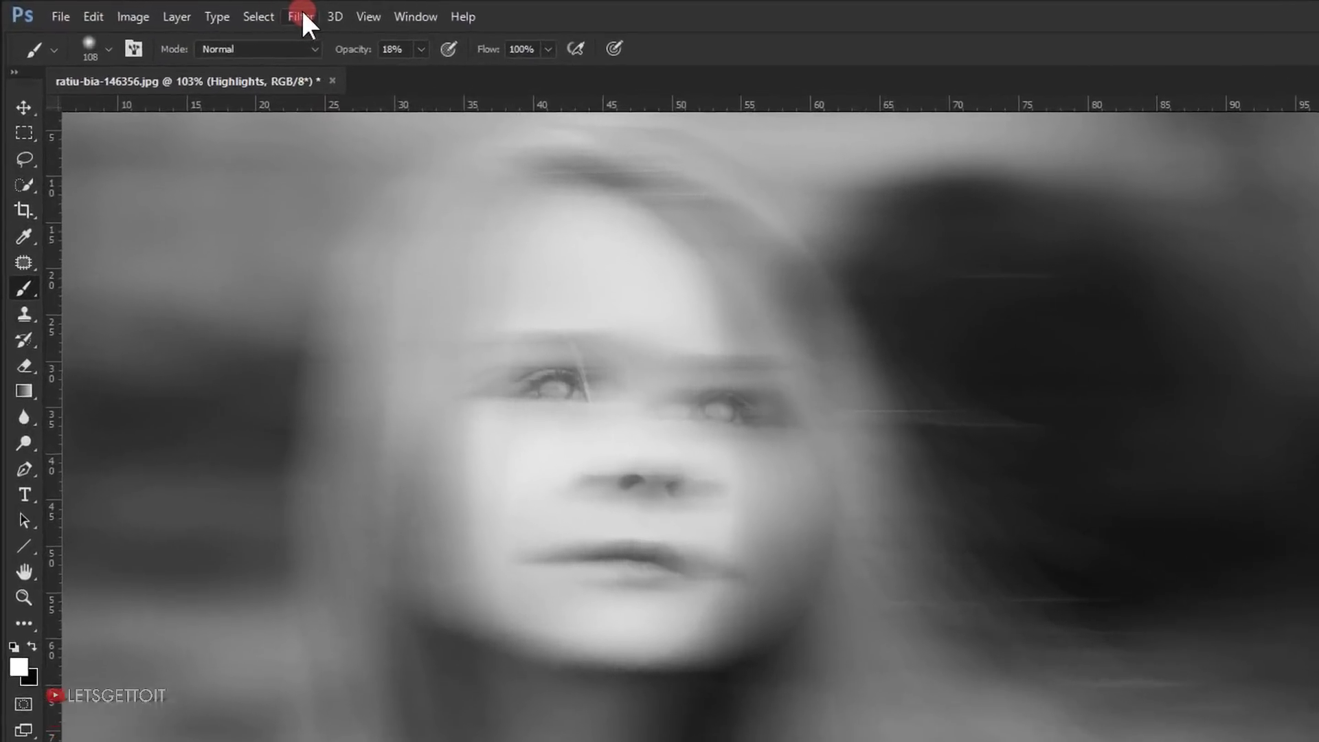
- Apply Glowing Edges from the Filter Gallery: width 1, brightness 12, smoothness 10
click(216, 11)
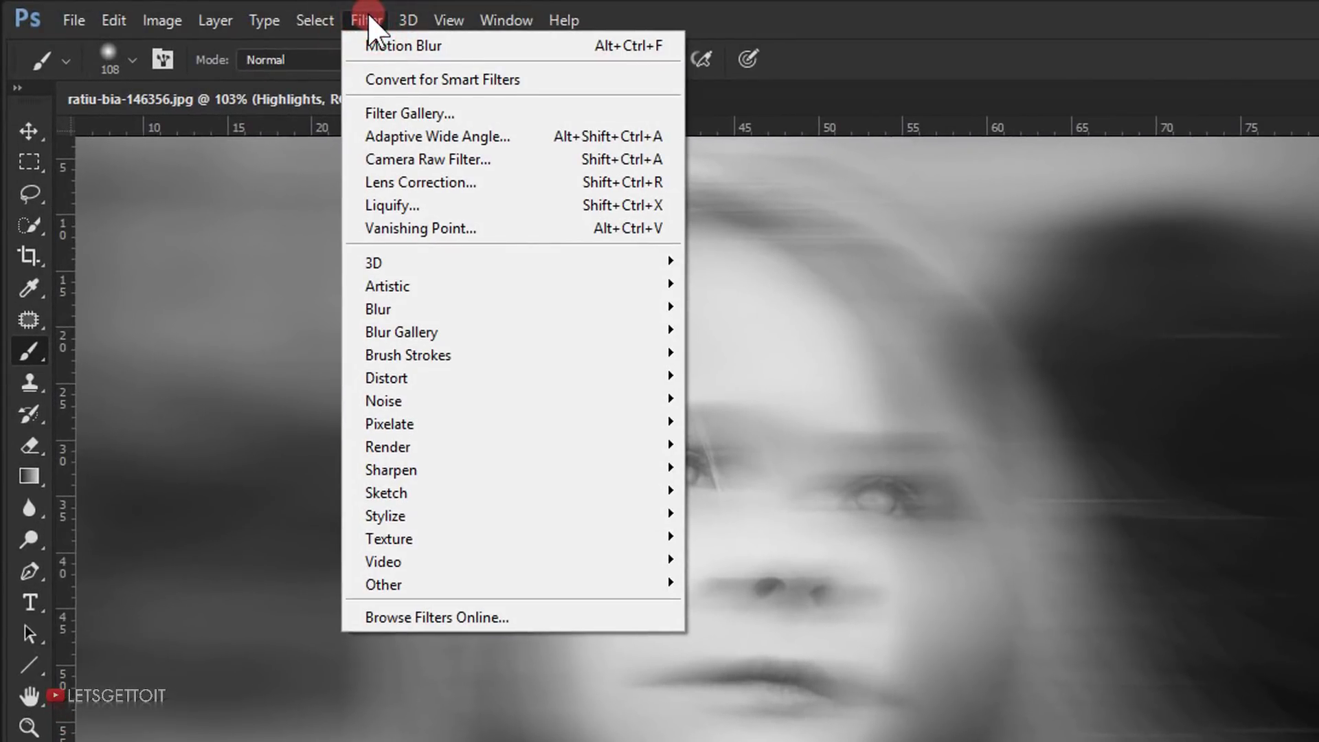
click(423, 113)
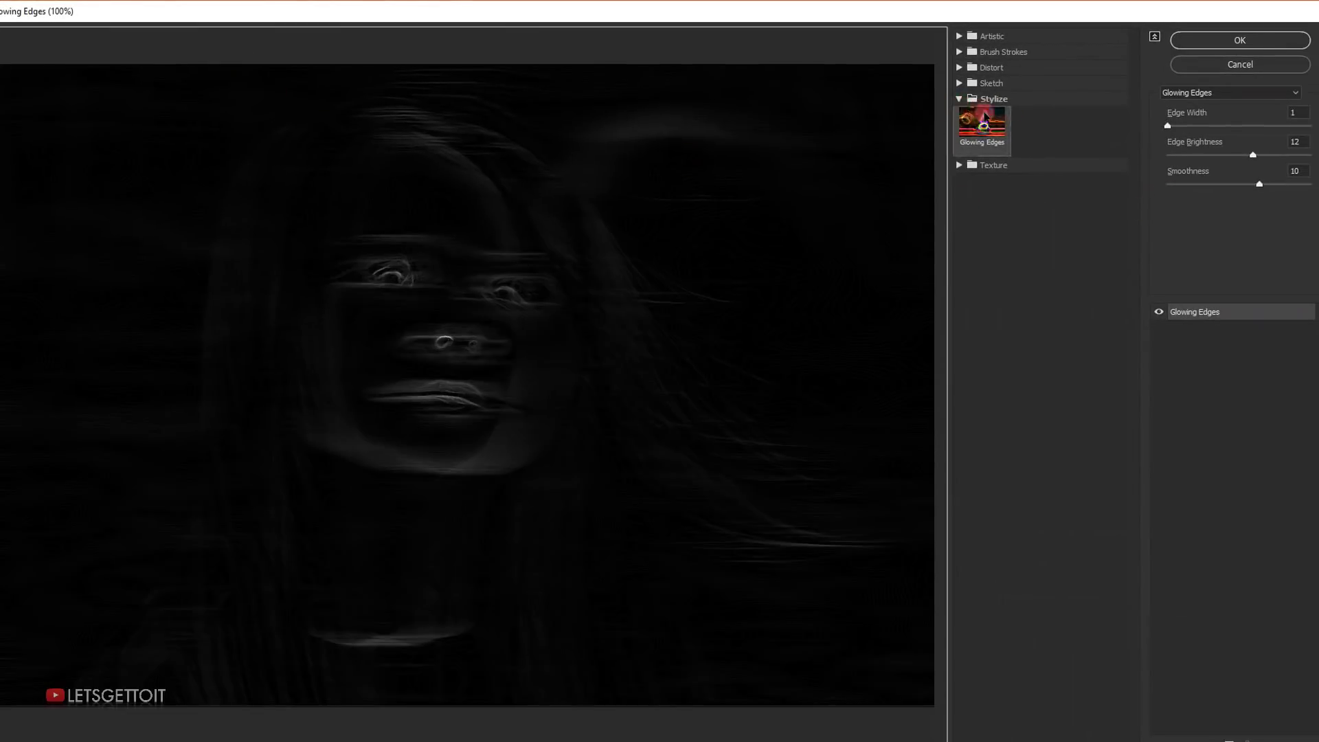
click(959, 99)
click(960, 100)
click(980, 155)
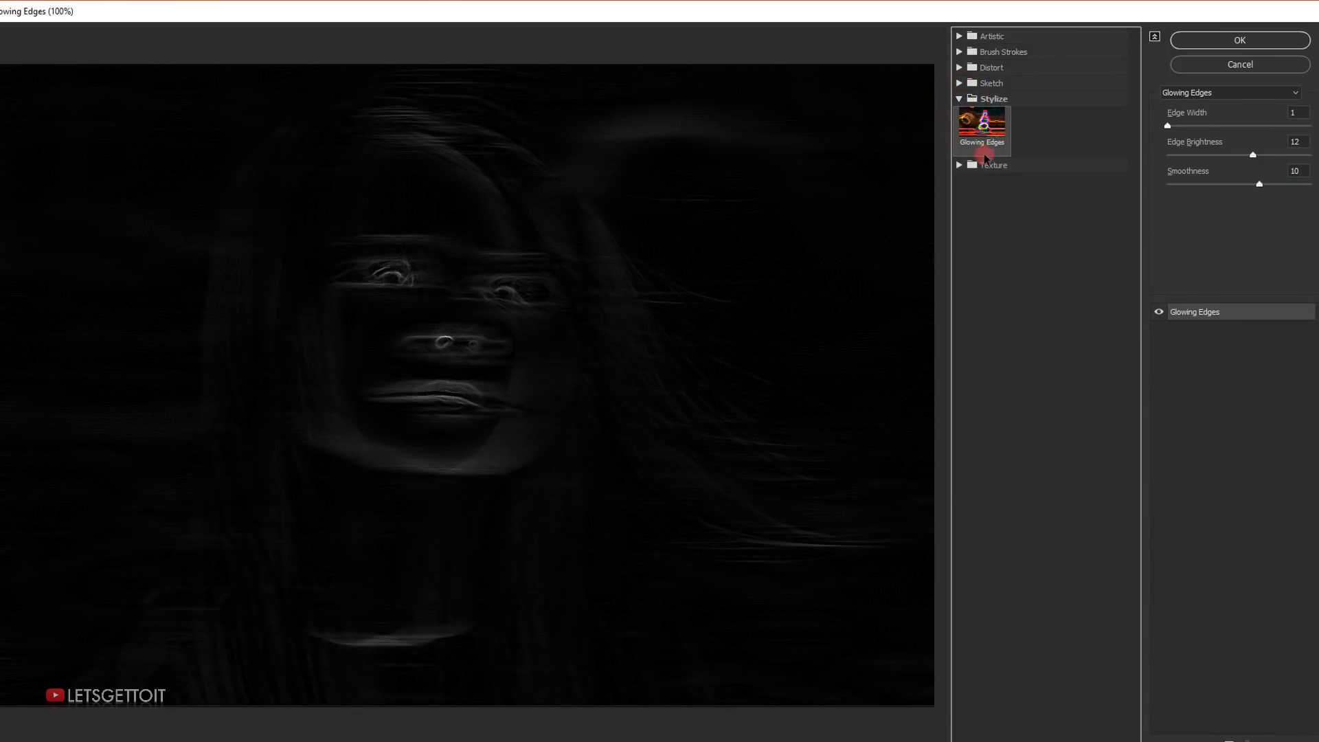
click(1033, 158)
click(1243, 44)
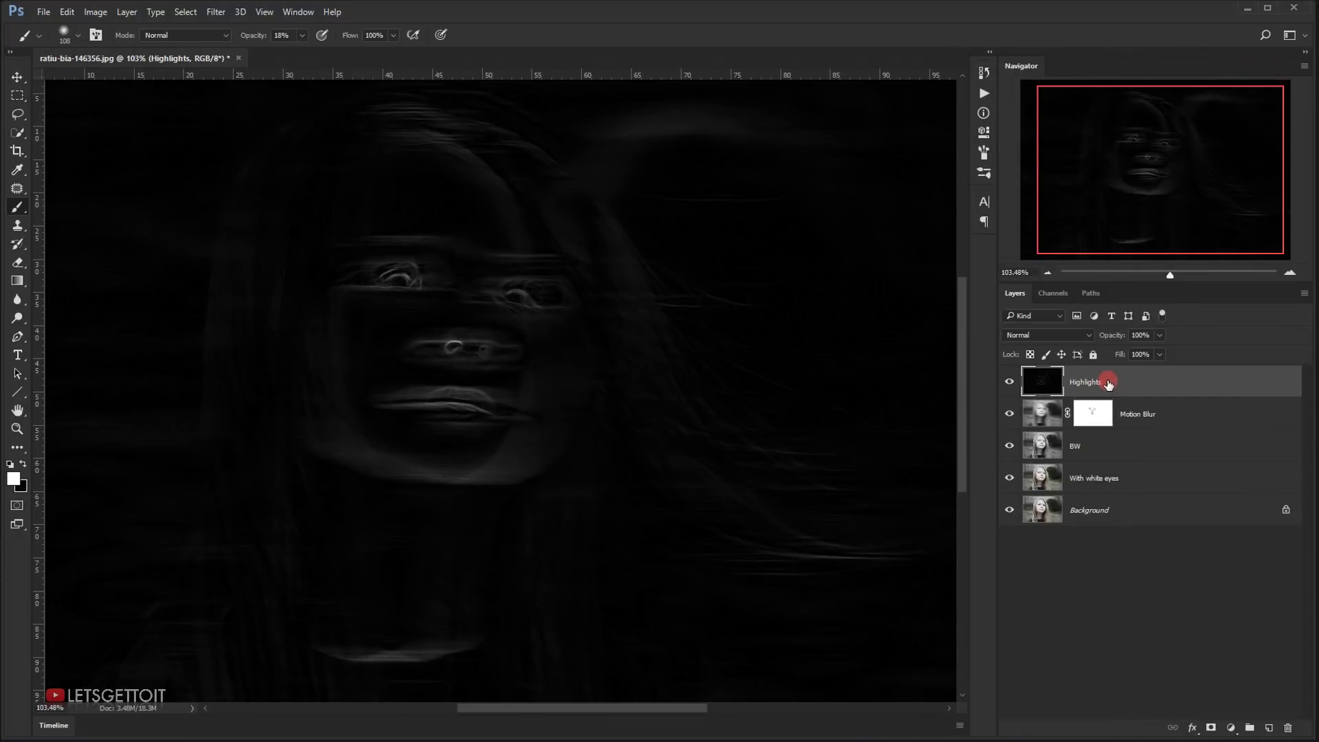
click(215, 11)
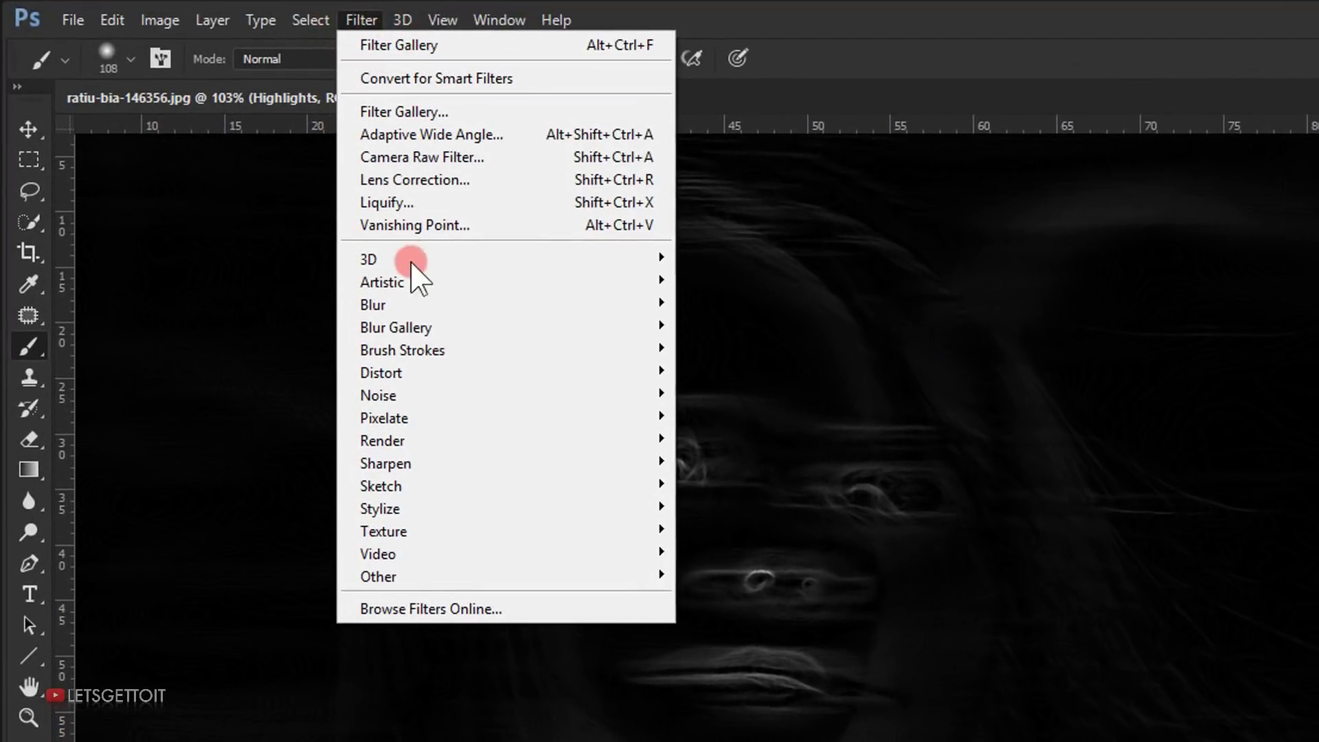
- Apply a Gaussian Blur of radius 3.0 px to the Highlights layer
mouse_move(393, 302)
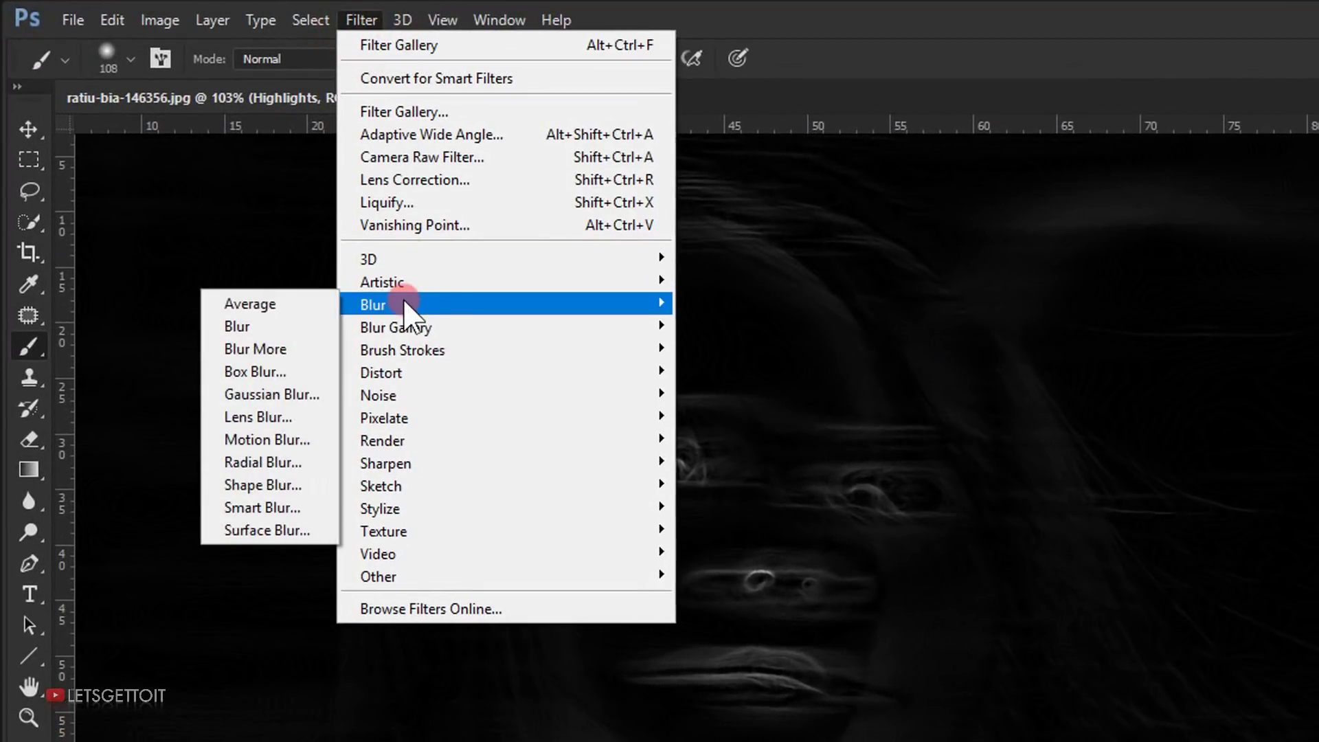
click(276, 394)
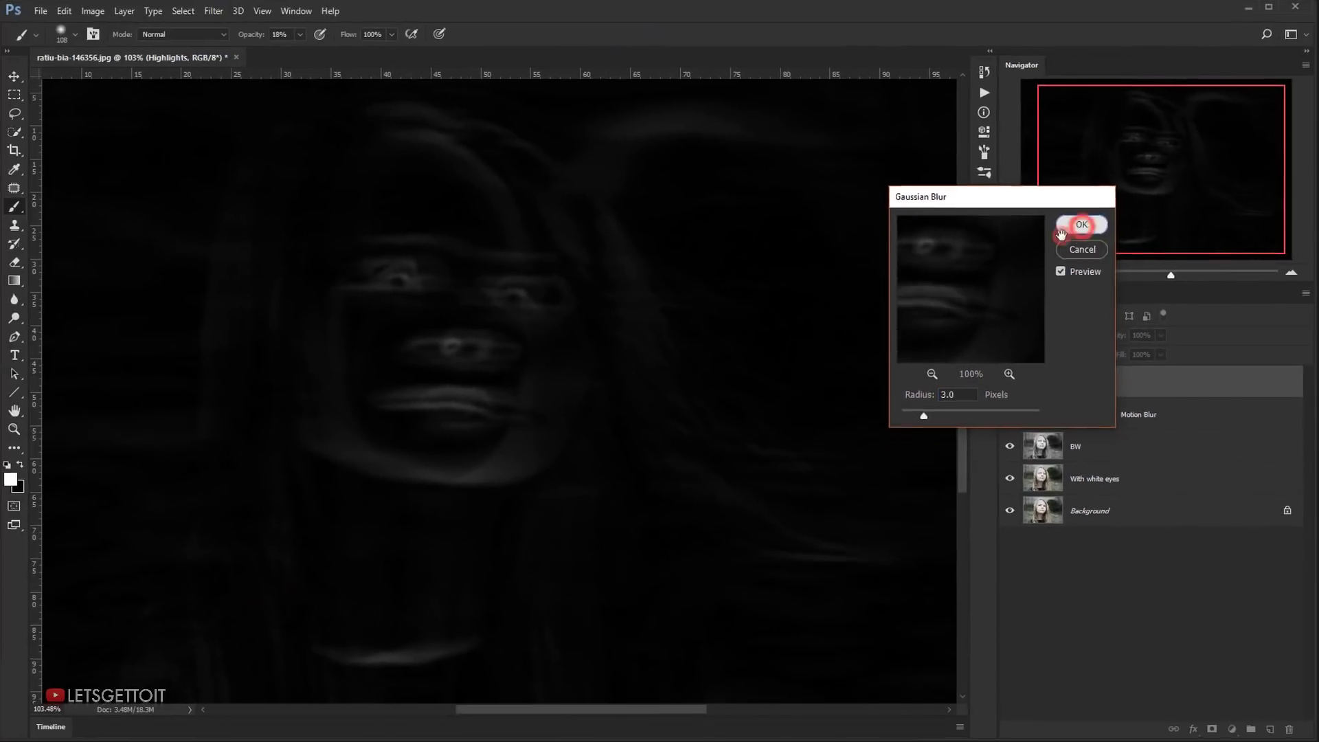
click(1199, 180)
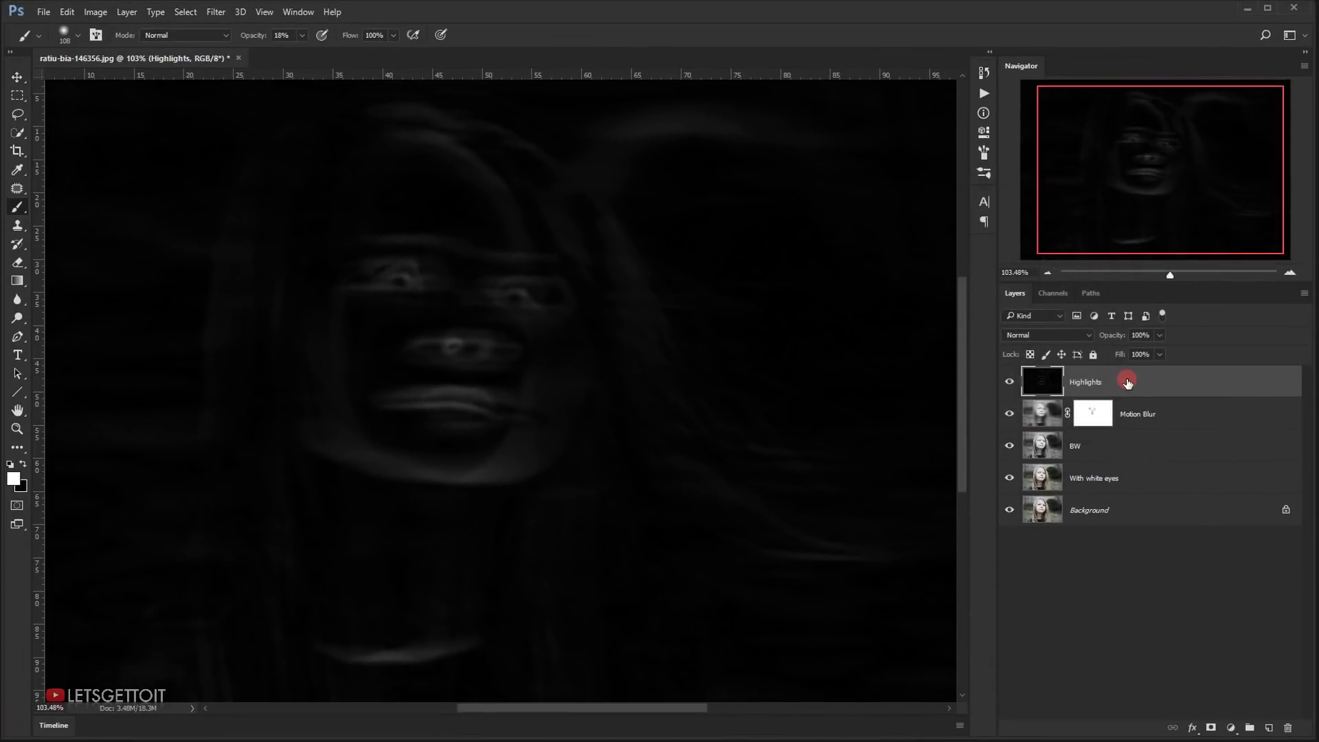
- Set the Highlights blend mode to Color Dodge and toggle it to compare
click(1052, 335)
click(1043, 443)
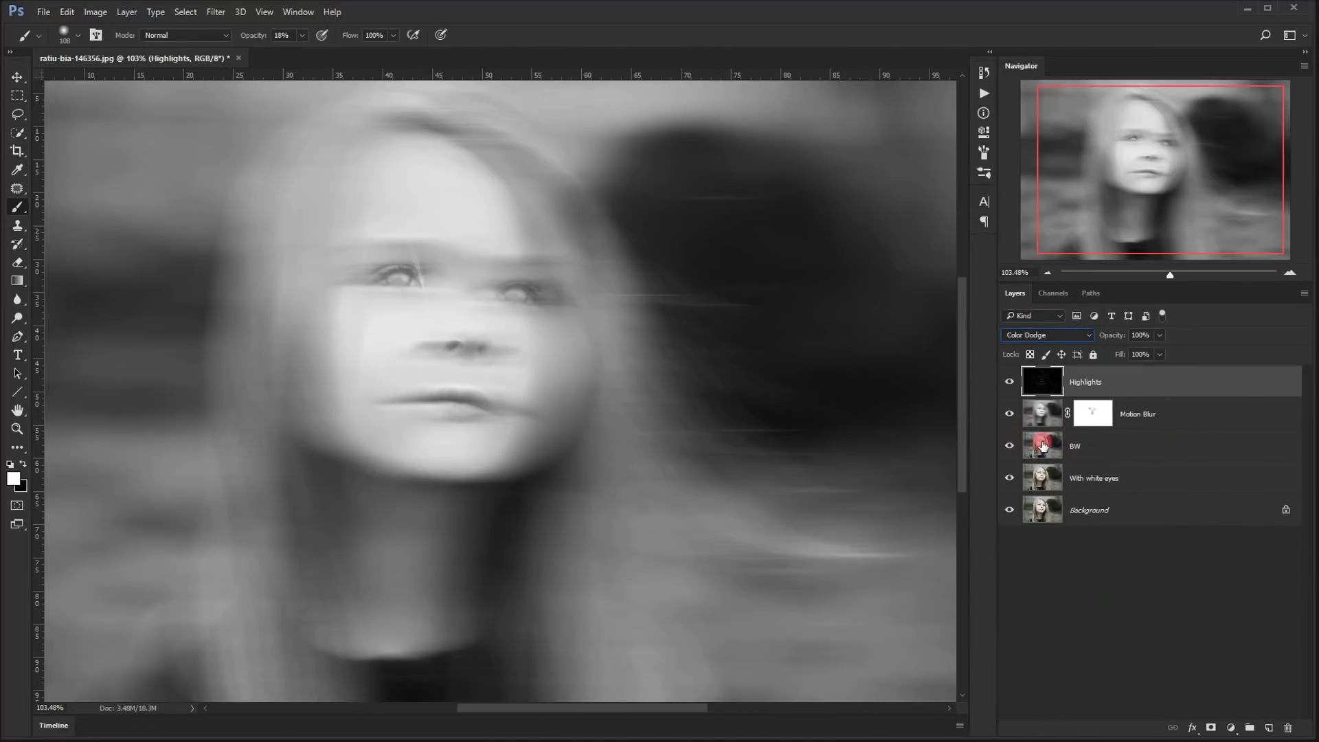
click(1010, 382)
click(1009, 382)
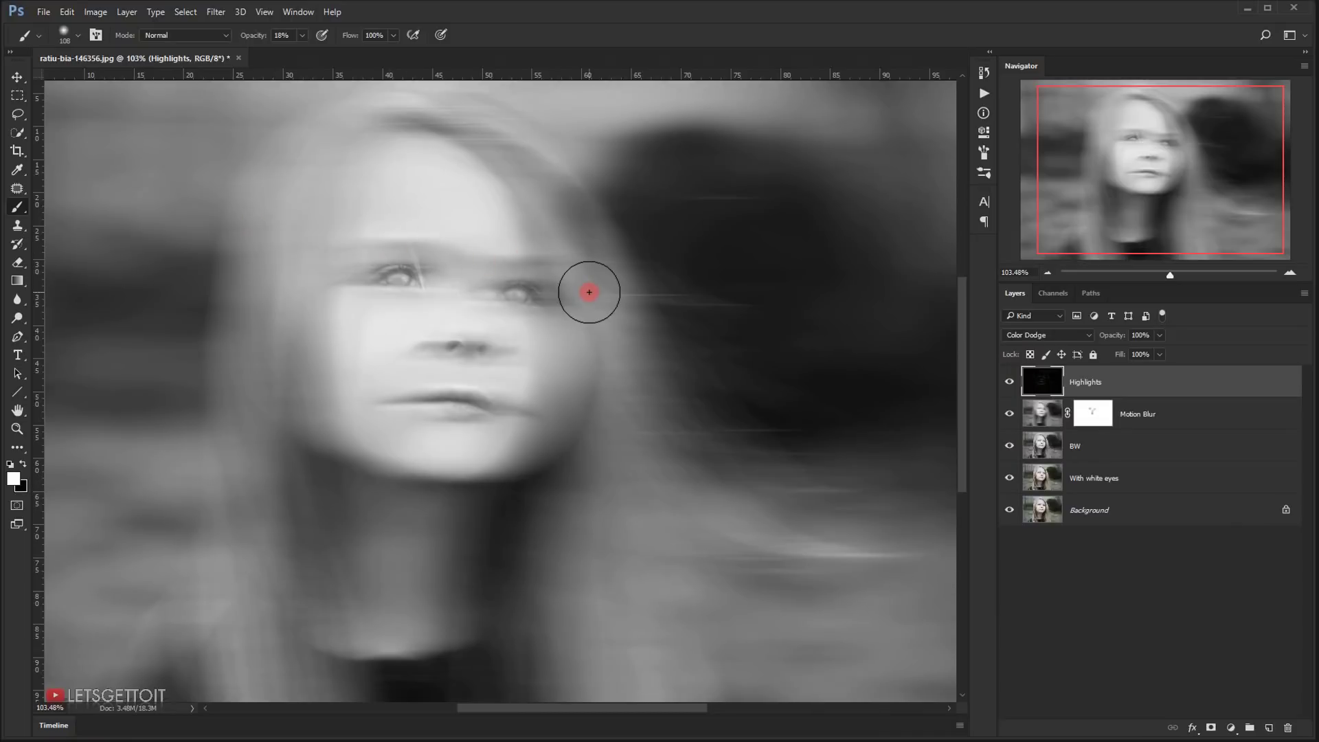
scroll(412, 256, down, 3)
scroll(472, 377, up, 2)
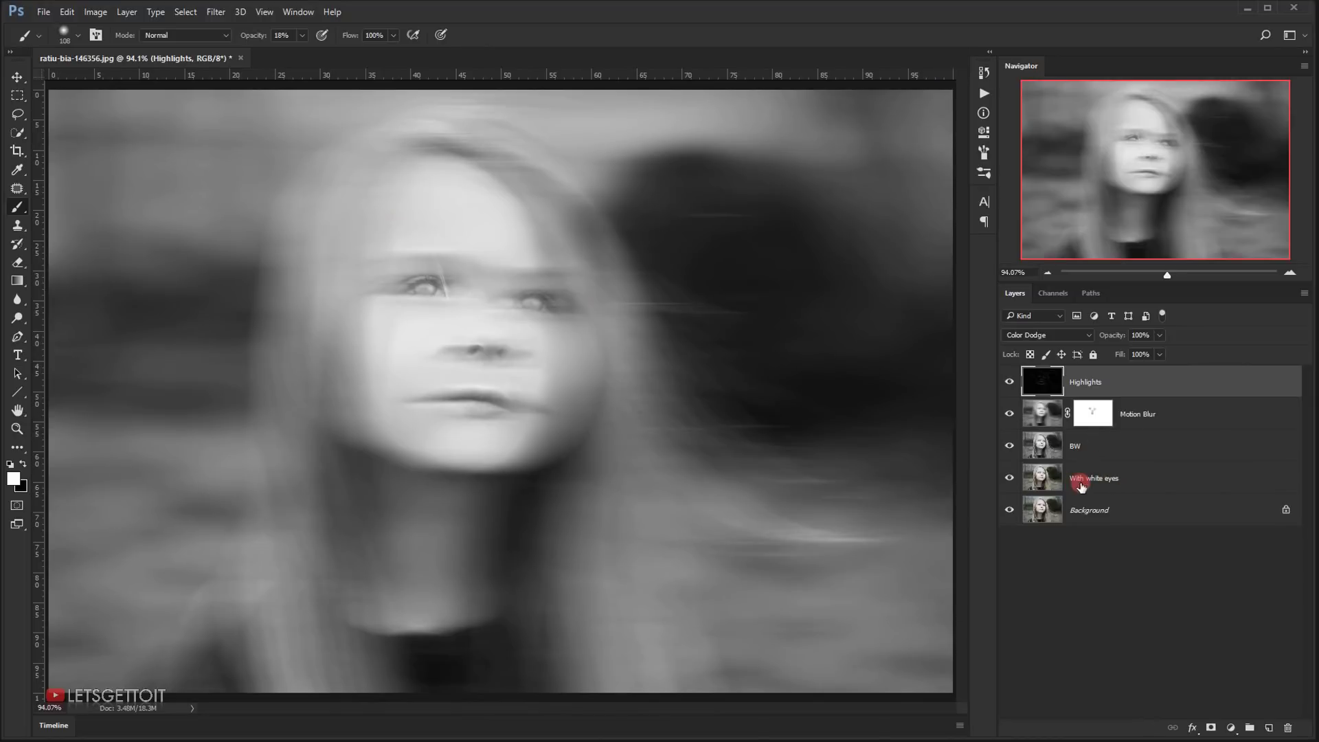
- Move the With white eyes layer to the top and set its opacity to 20%
drag(1090, 485, 1102, 383)
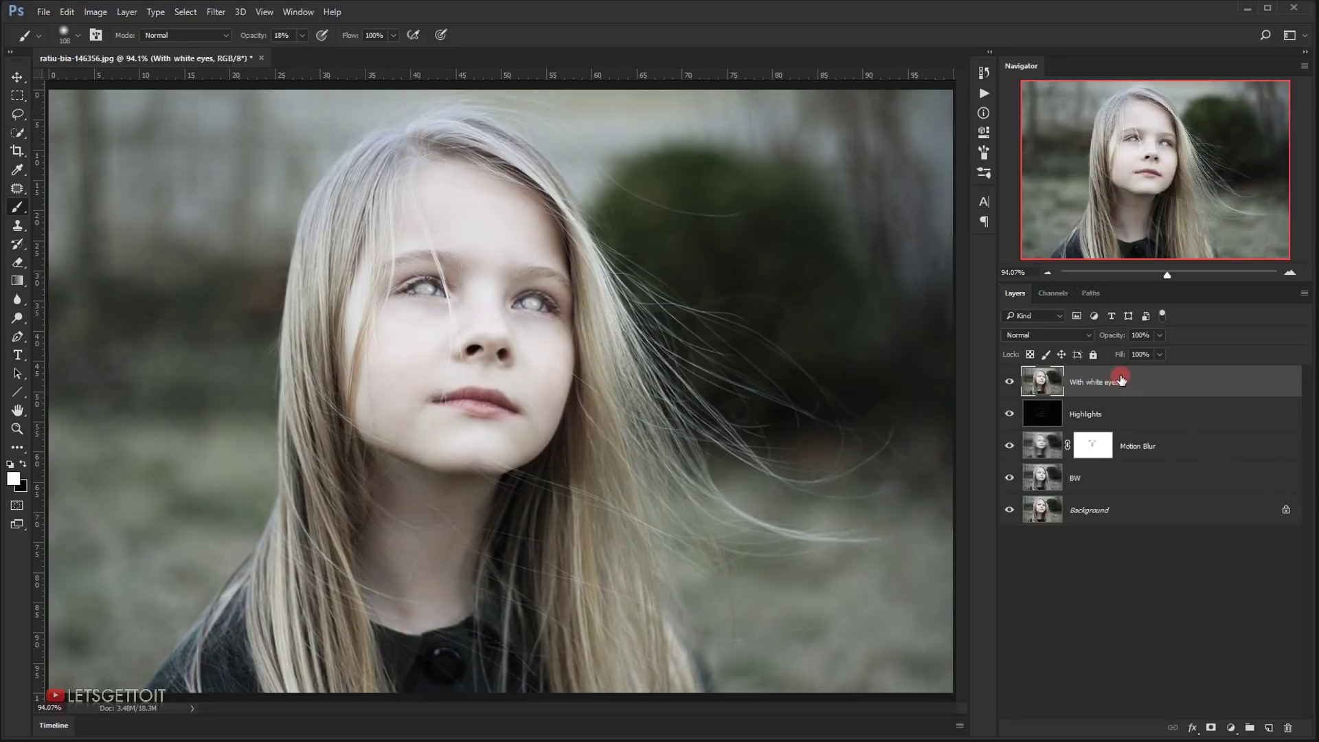
click(1152, 332)
text(20)
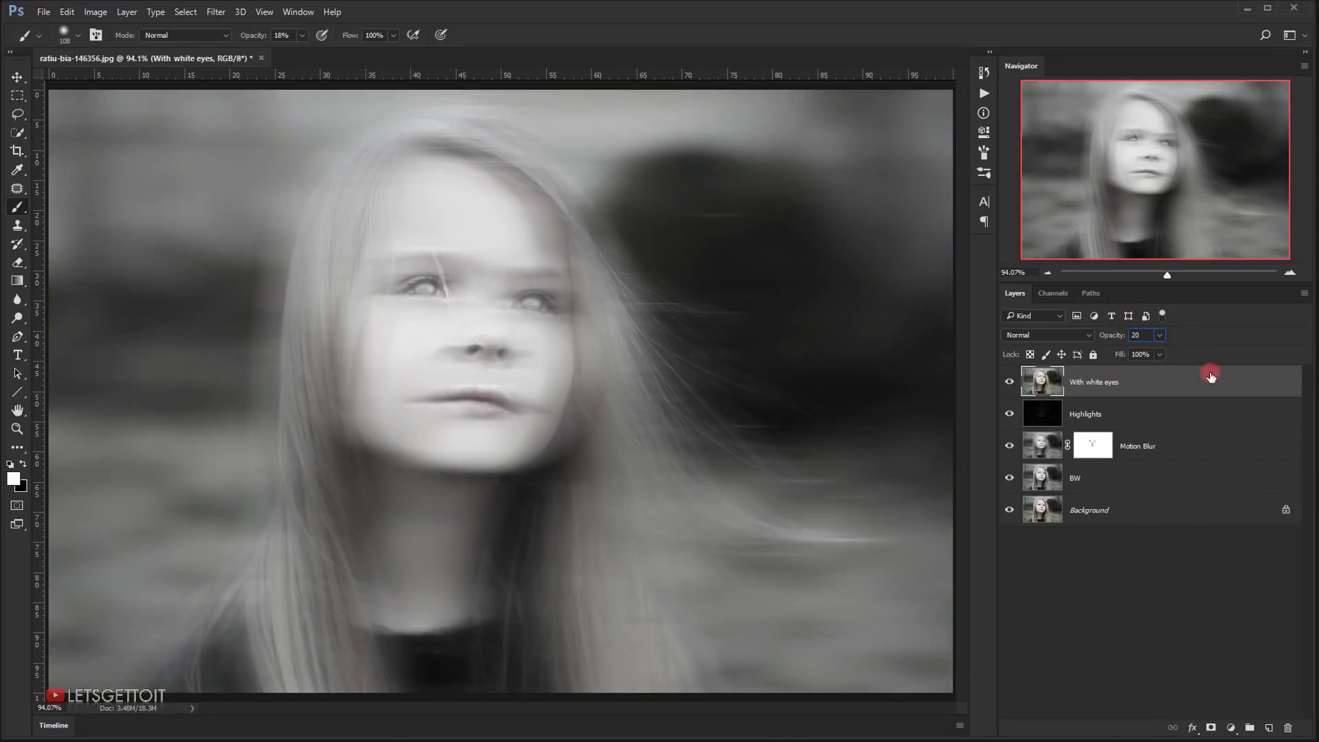
- Exclude the R channel in its Blending Options, compare the result, and add a new empty layer
double_click(1259, 387)
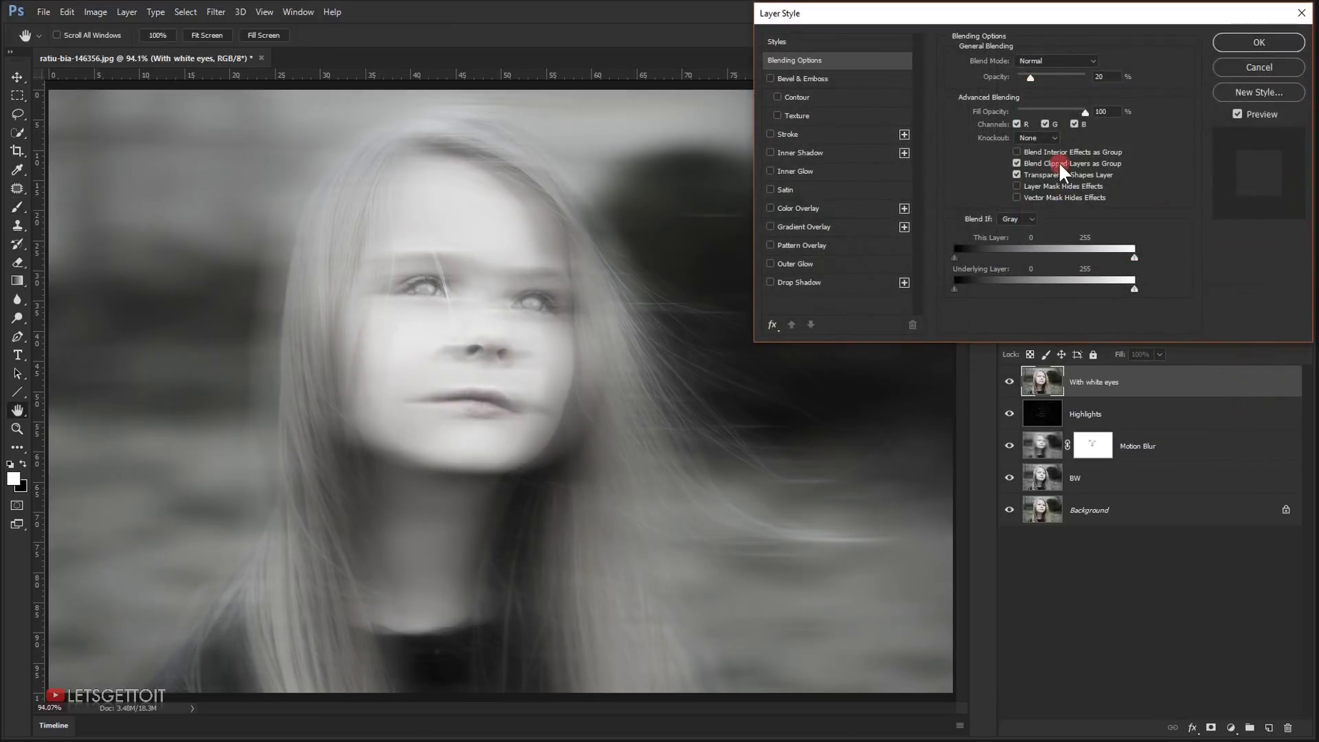
click(1018, 124)
click(1259, 43)
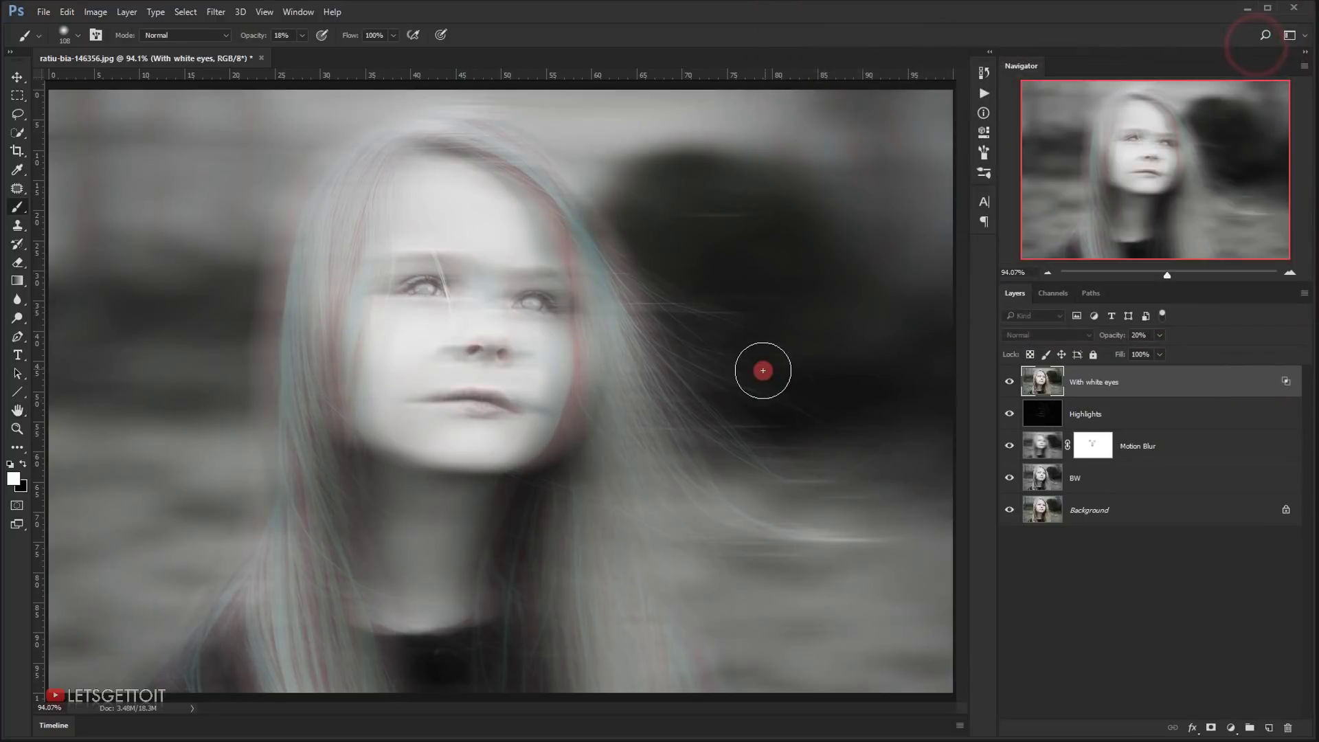
click(1009, 382)
click(1009, 382)
mouse_move(660, 323)
mouse_down()
mouse_move(542, 227)
mouse_move(527, 191)
mouse_move(565, 246)
mouse_move(553, 260)
mouse_move(569, 264)
mouse_move(561, 246)
mouse_move(324, 206)
mouse_move(309, 260)
mouse_move(333, 169)
mouse_move(330, 250)
mouse_move(289, 380)
mouse_up()
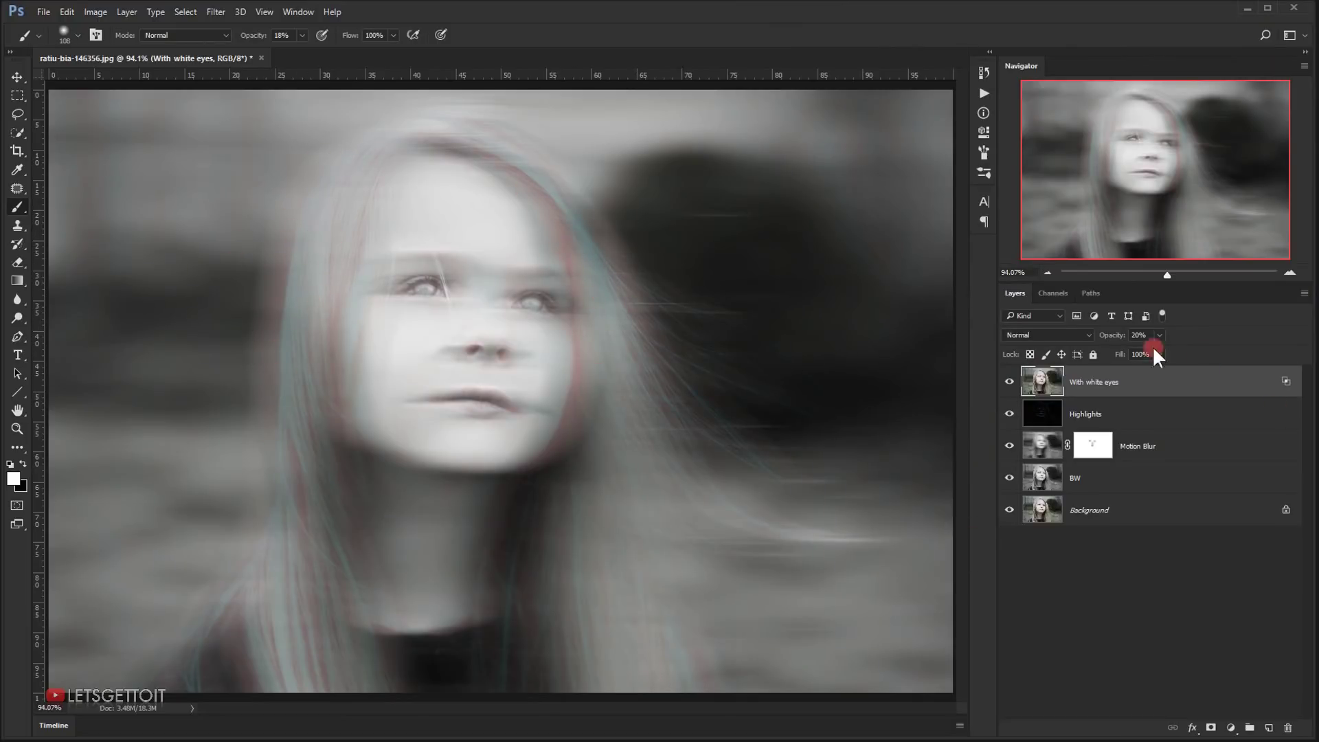
click(1009, 382)
click(1009, 382)
click(1266, 728)
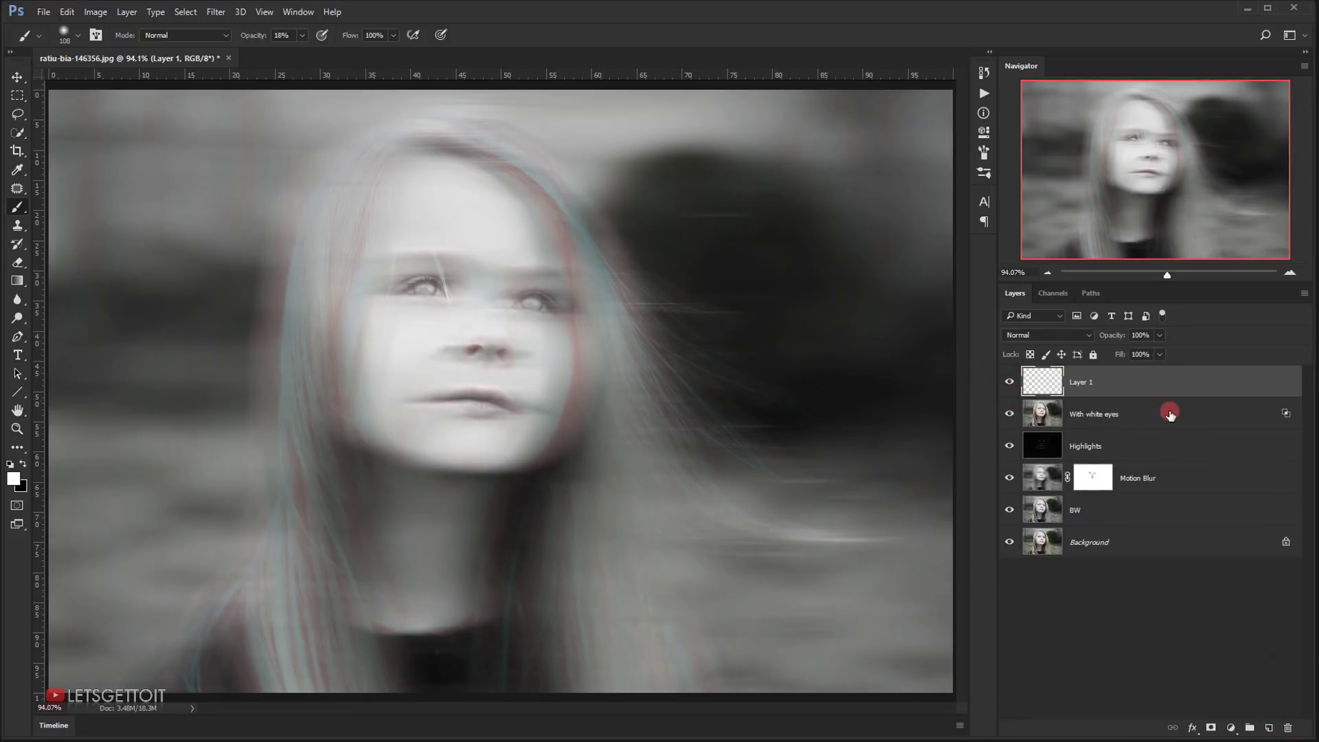
- Rename Layer 1 to 'Noise' and fill it with Black using Edit > Fill
double_click(1091, 381)
key(Return)
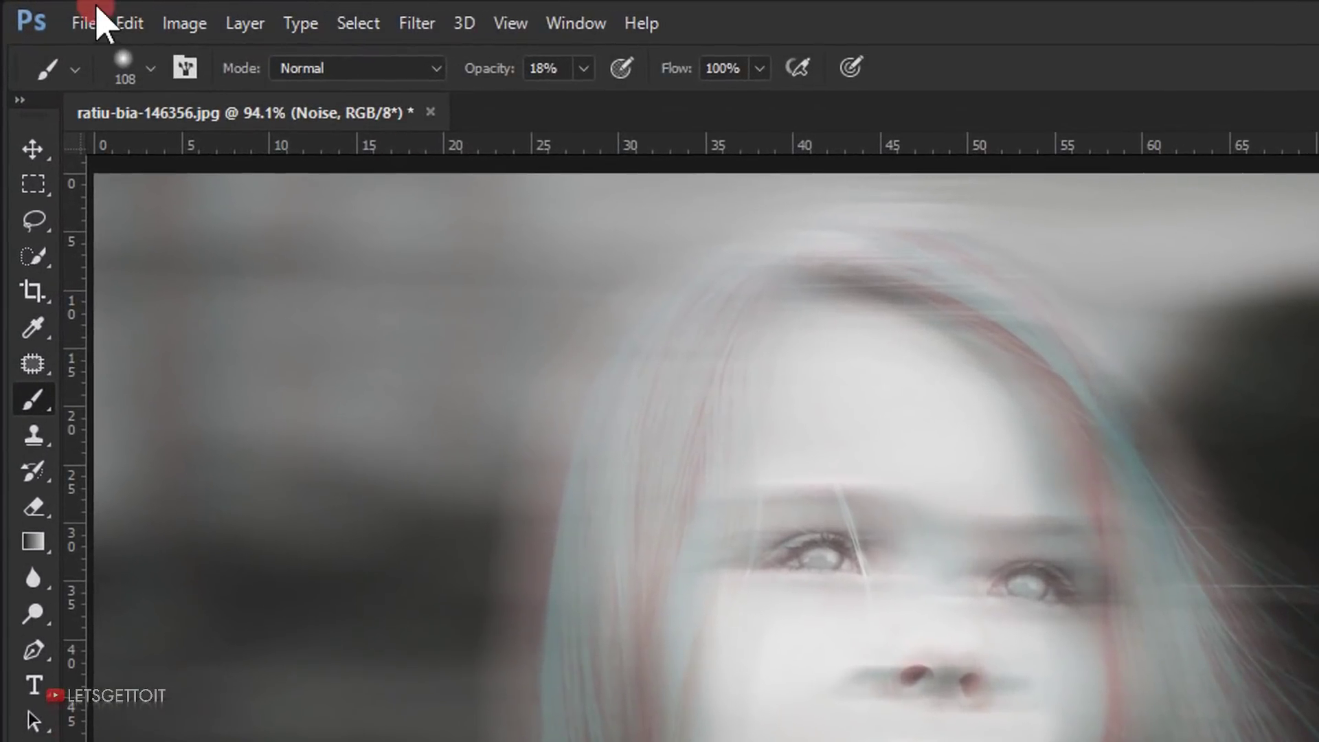
click(67, 11)
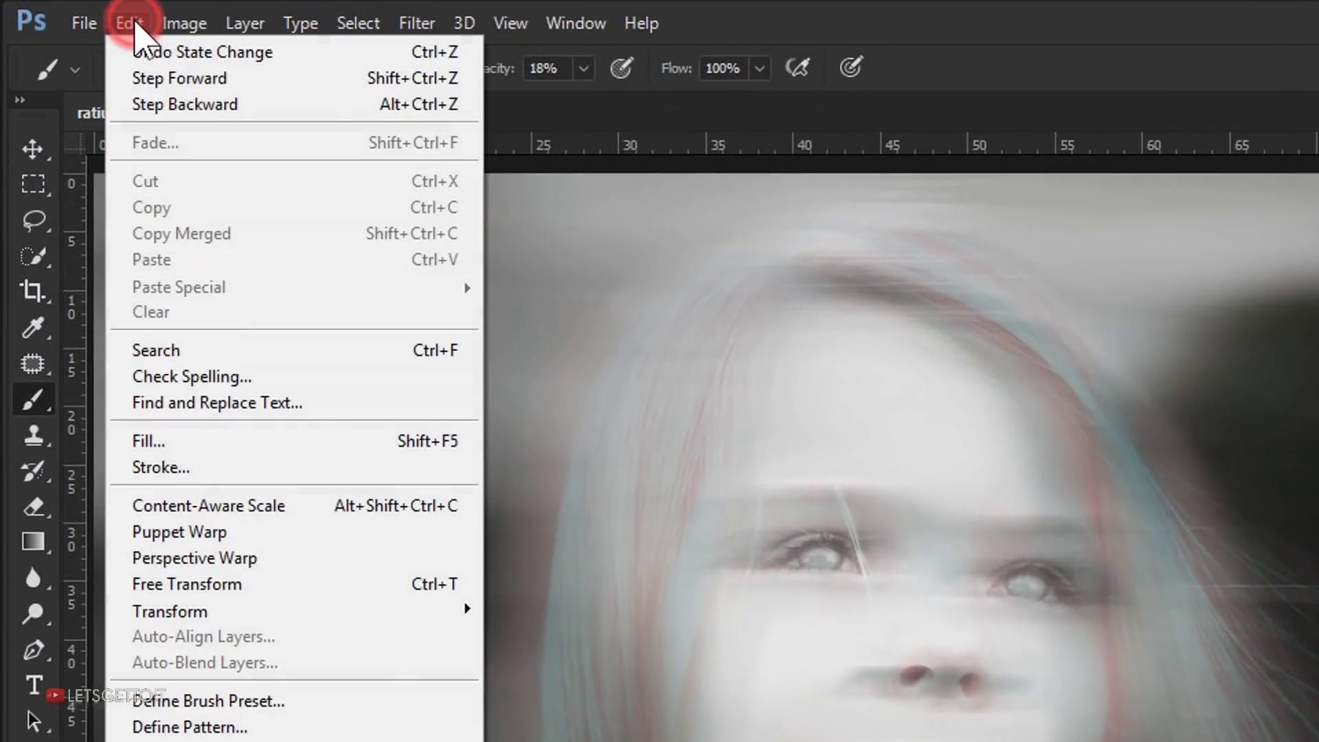
click(165, 442)
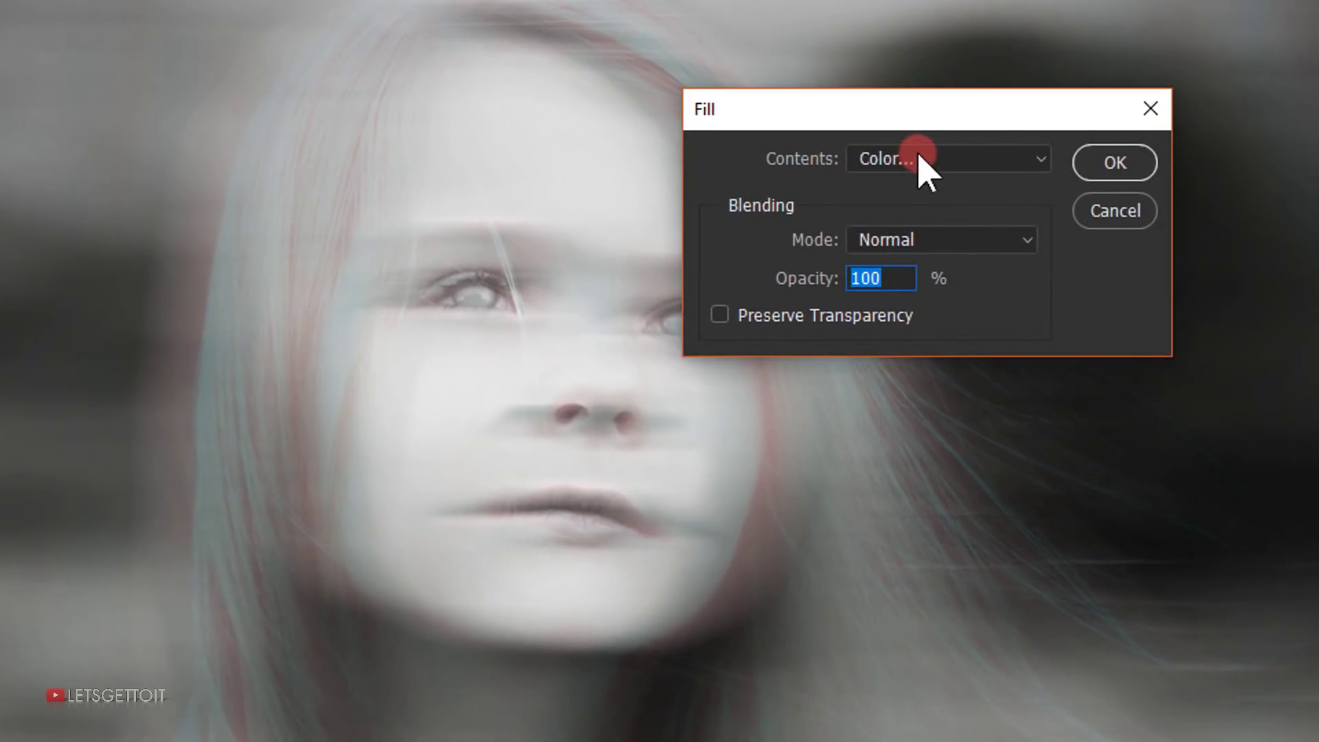
click(1012, 229)
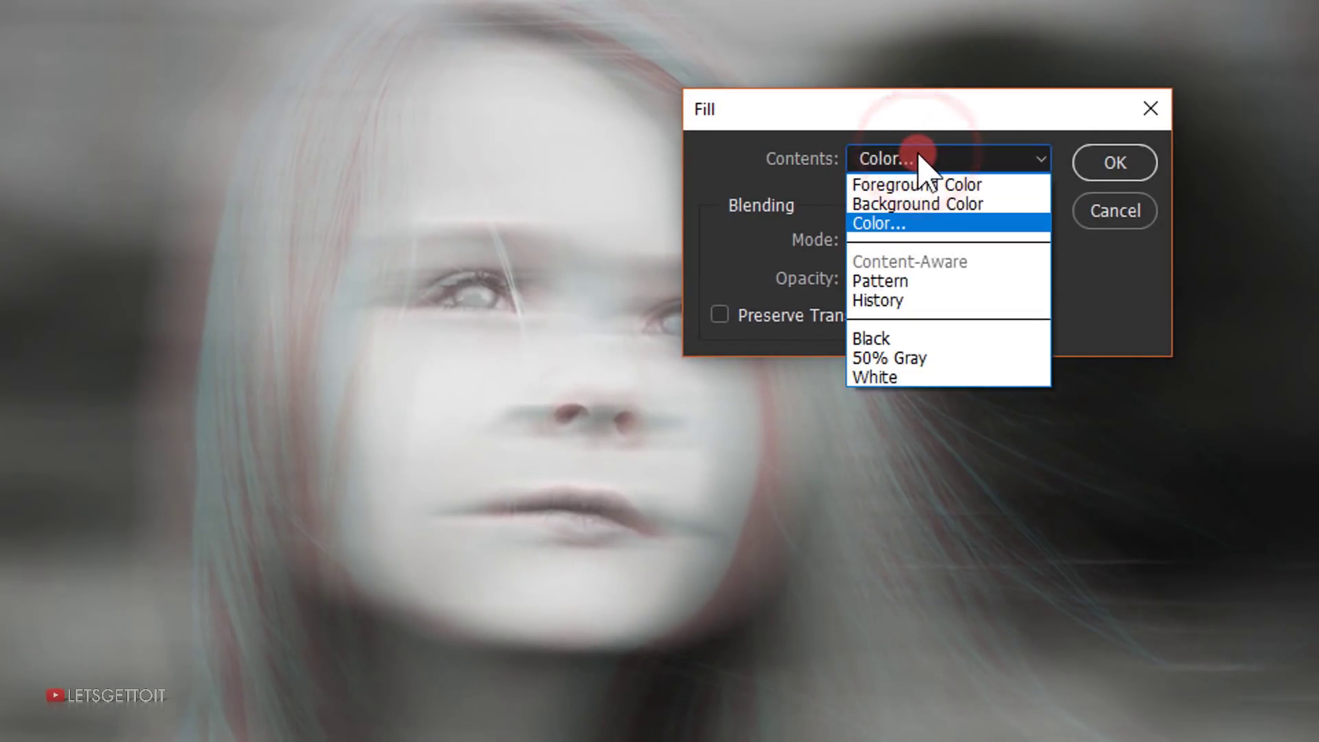
click(871, 341)
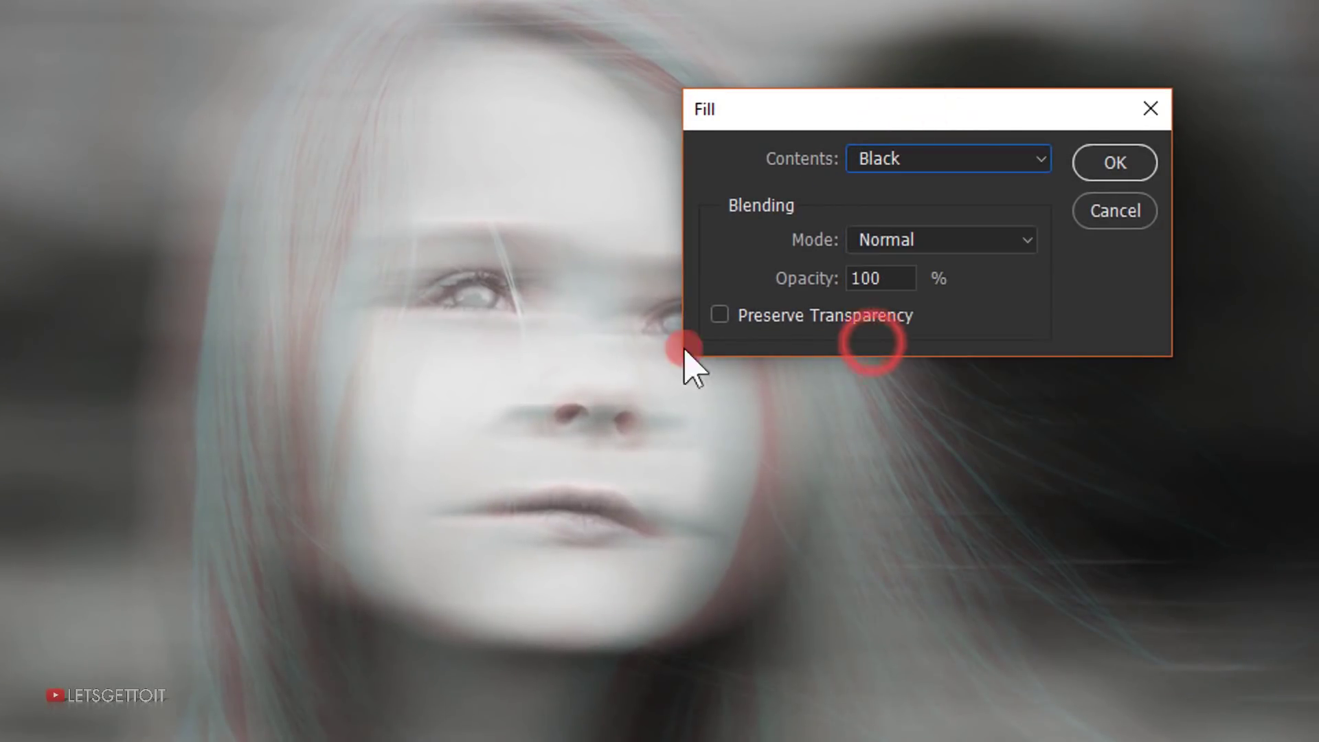
click(1116, 180)
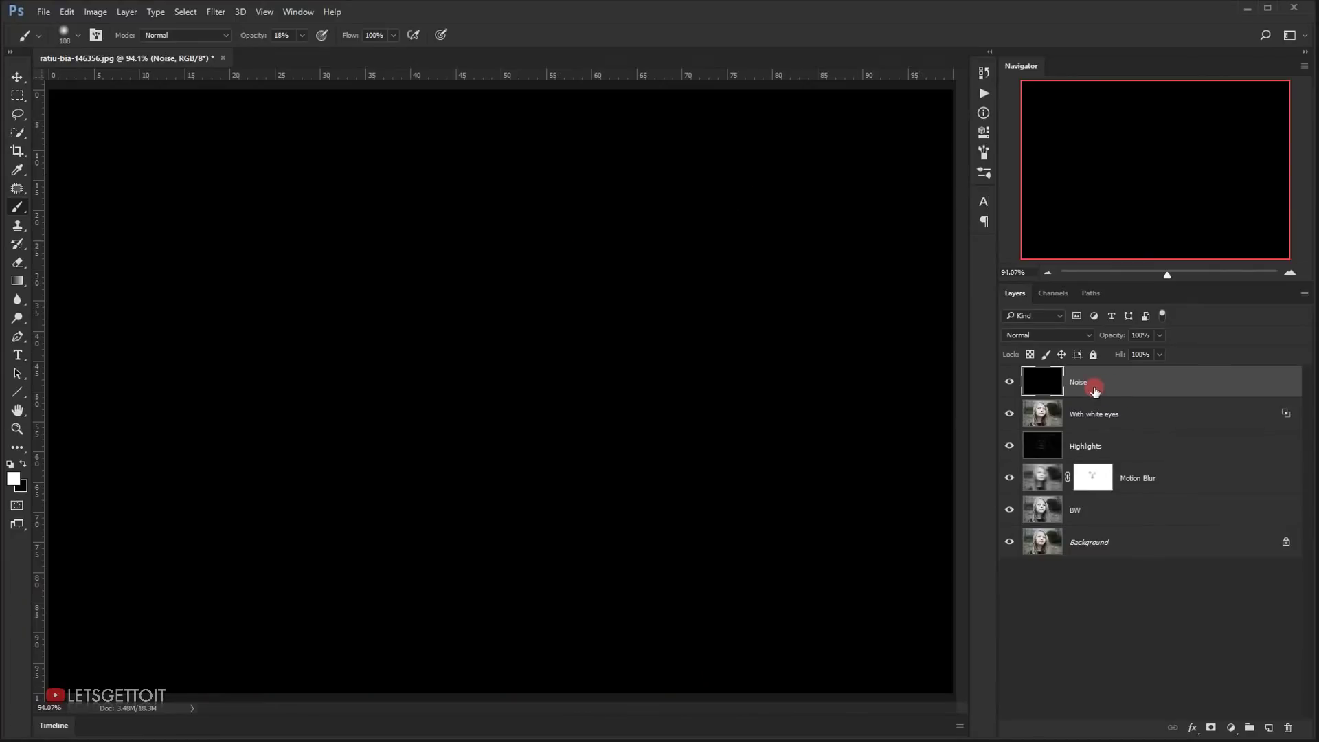
click(217, 11)
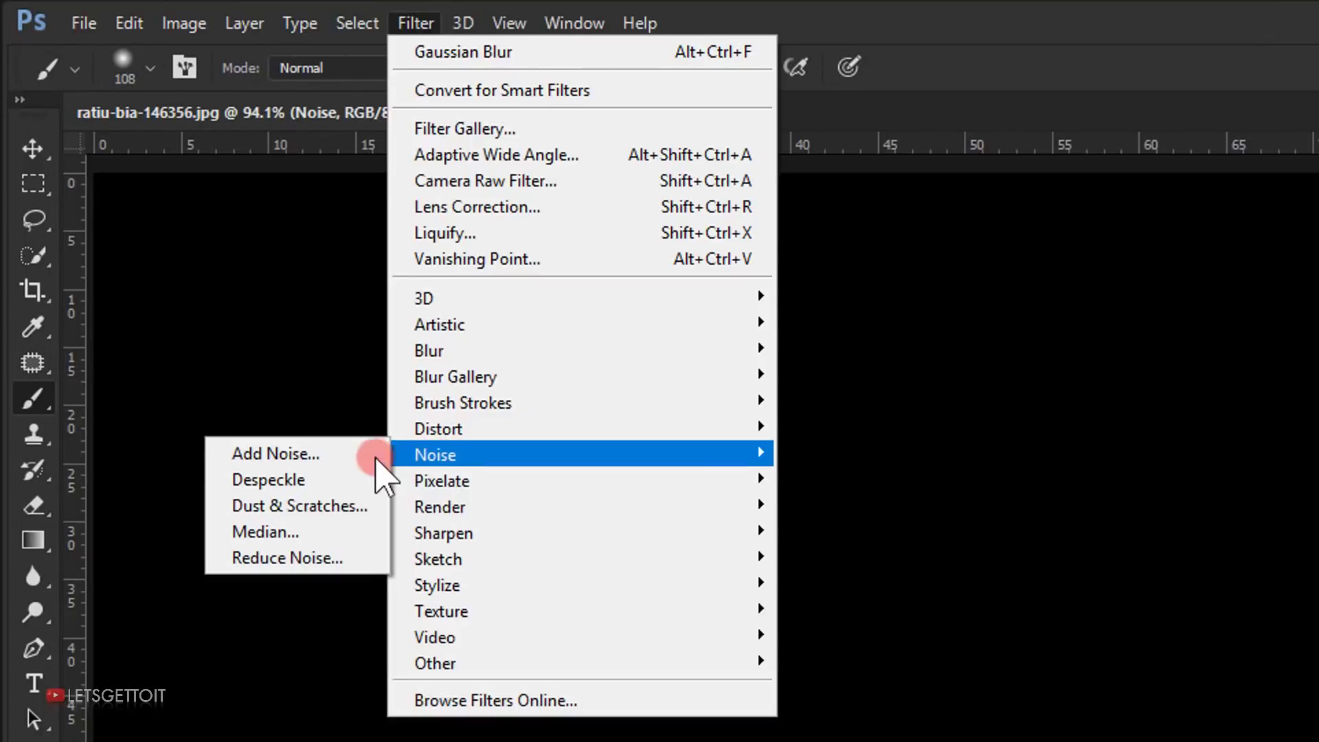
- Add 15% Gaussian monochromatic noise to the Noise layer and blend it in Soft Light
click(374, 455)
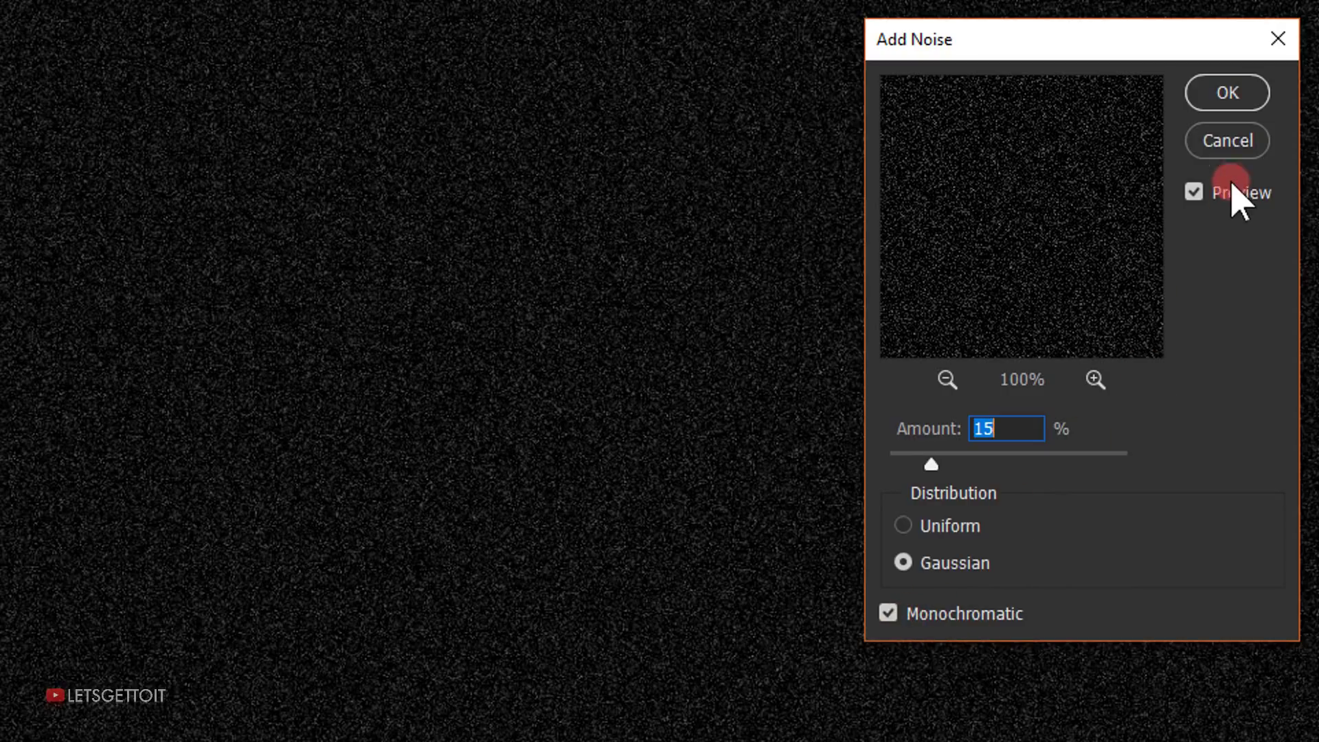
click(1228, 92)
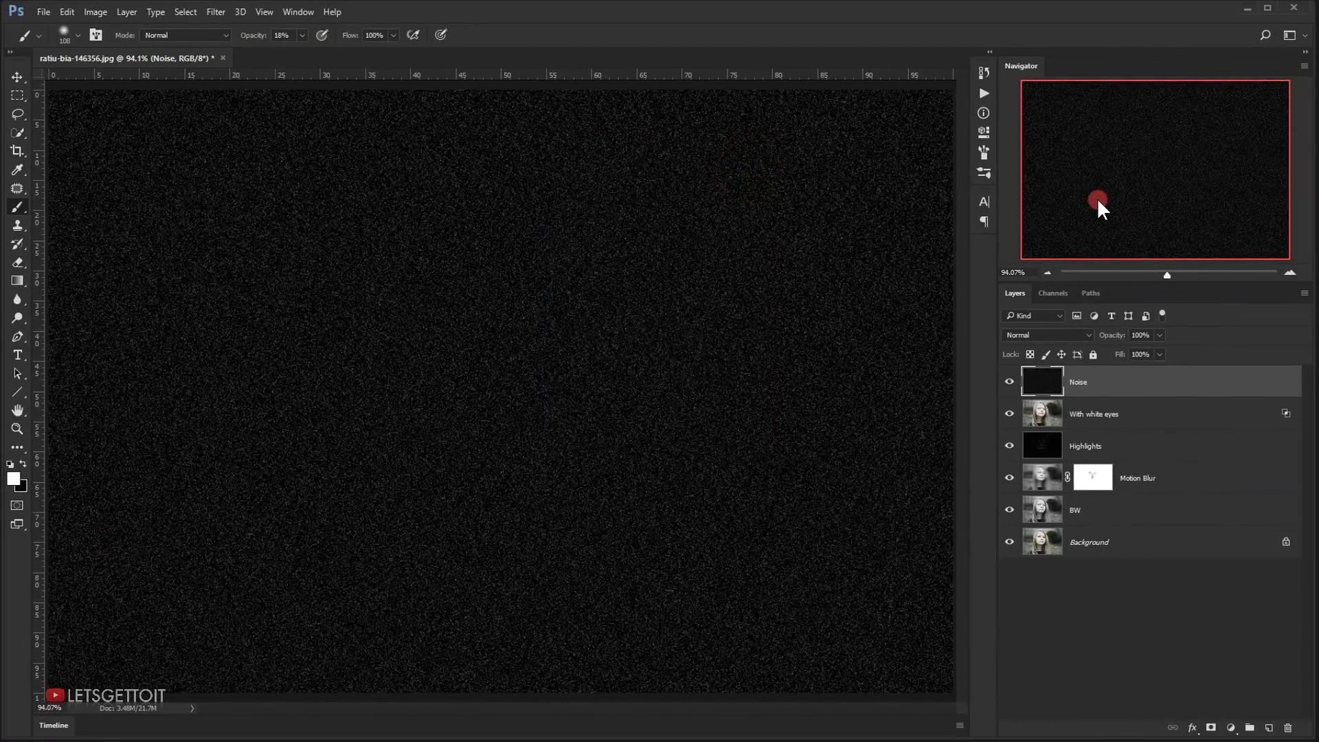
click(1044, 340)
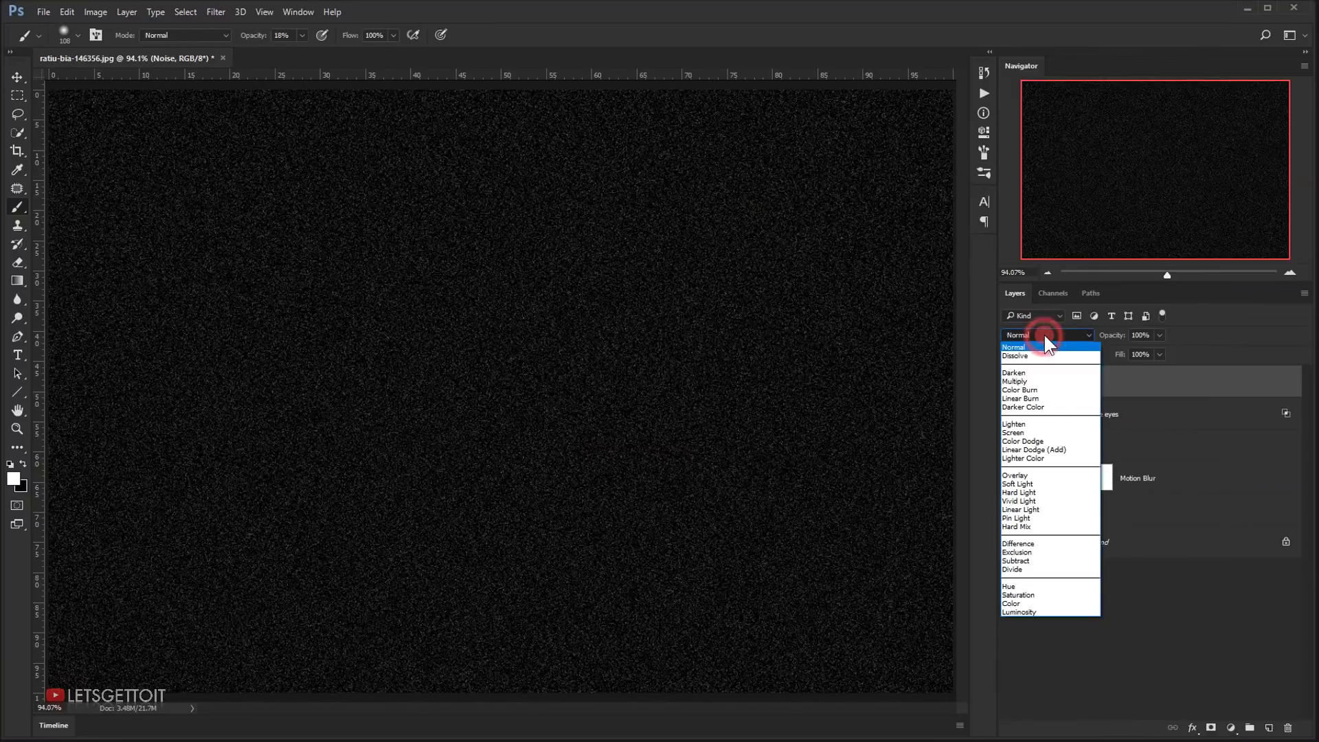
click(1049, 483)
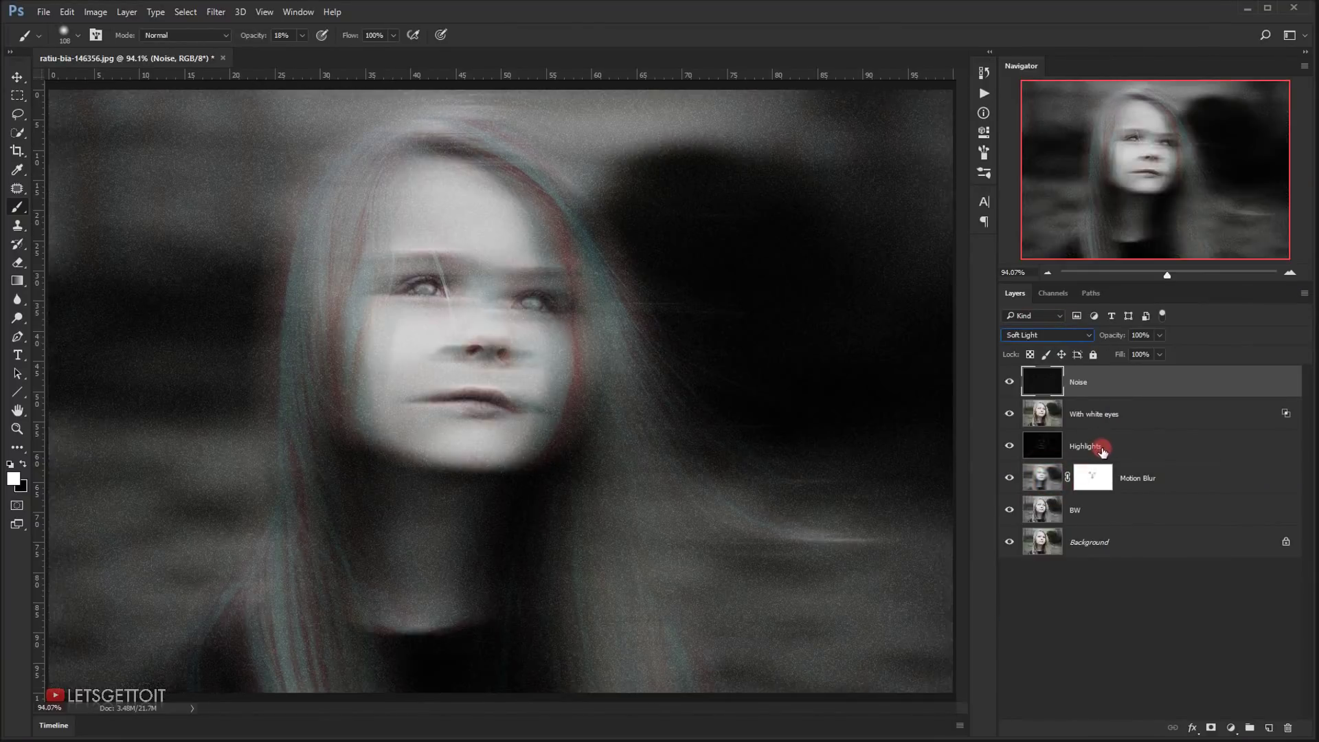
key(ctrl+l)
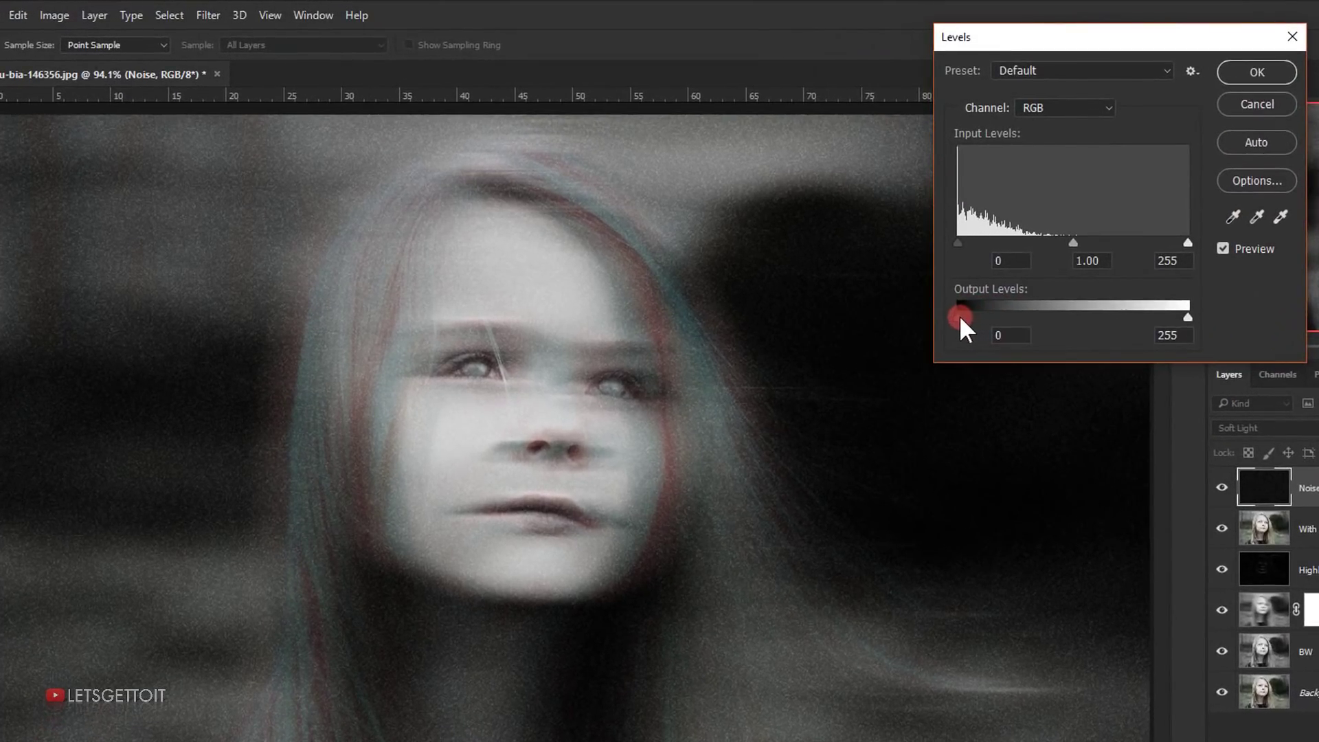
- Set the Noise layer's Levels output range to 70–215 and compare it on and off
drag(959, 315, 1009, 315)
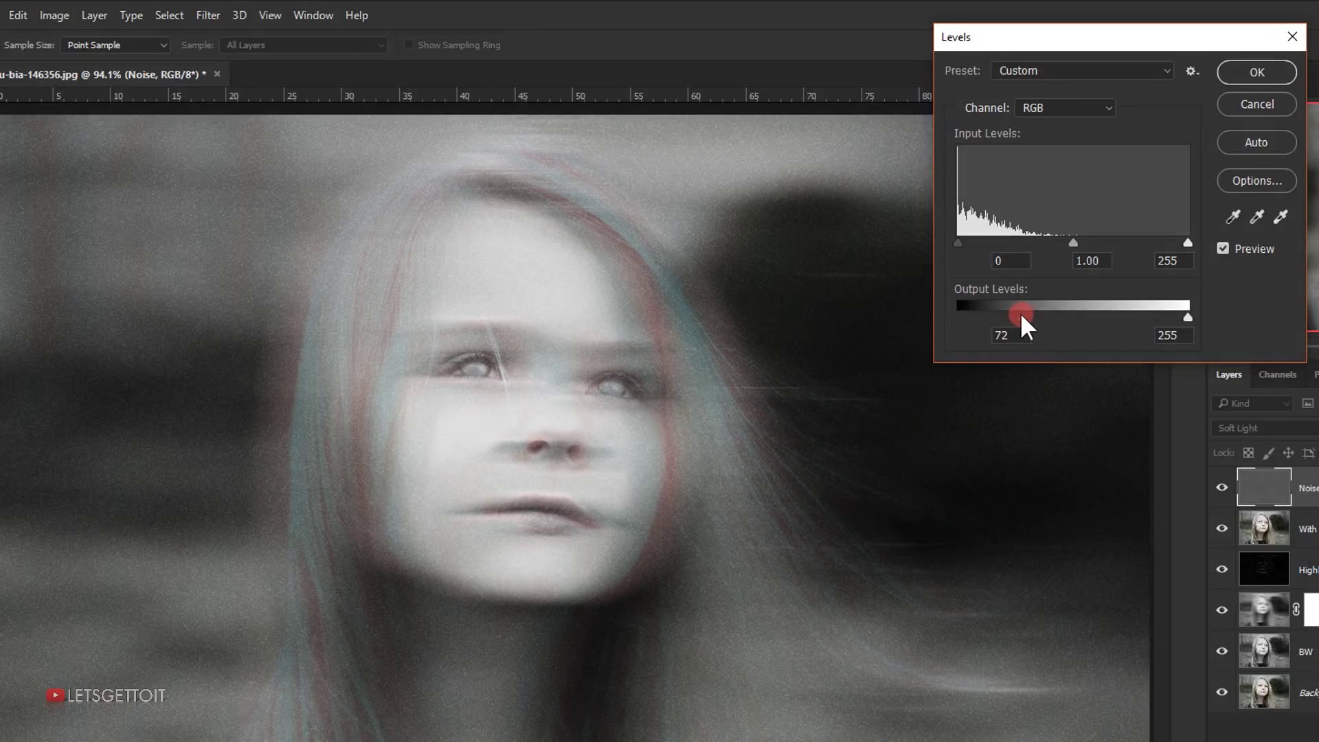
drag(1190, 315, 1186, 316)
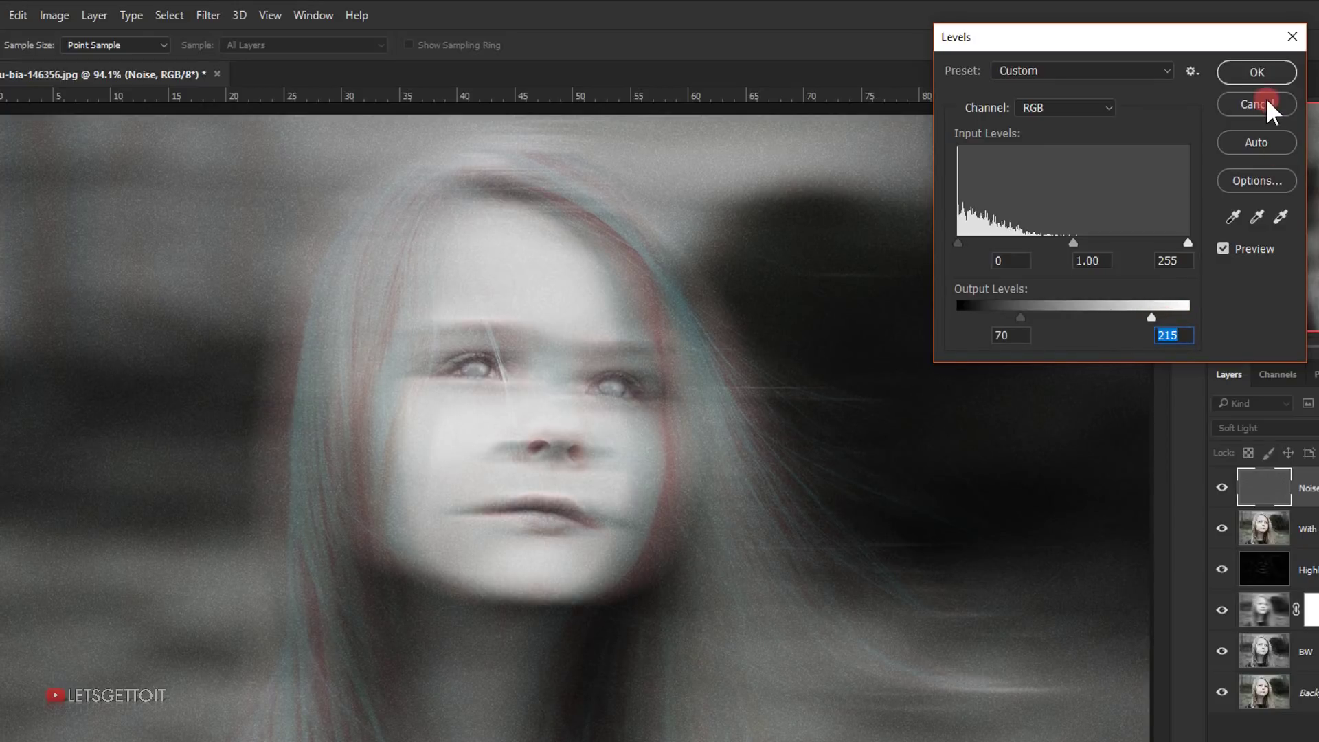
click(1259, 74)
click(1010, 387)
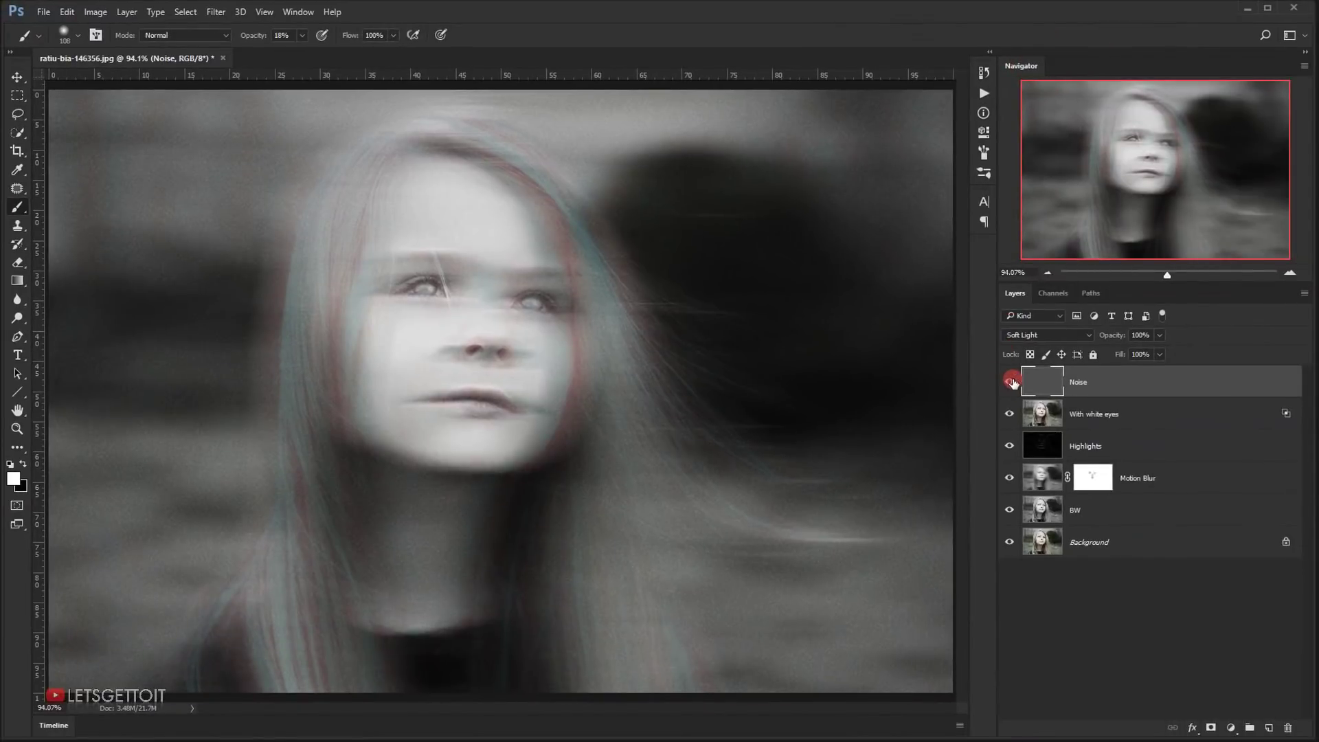
click(1010, 382)
click(1010, 382)
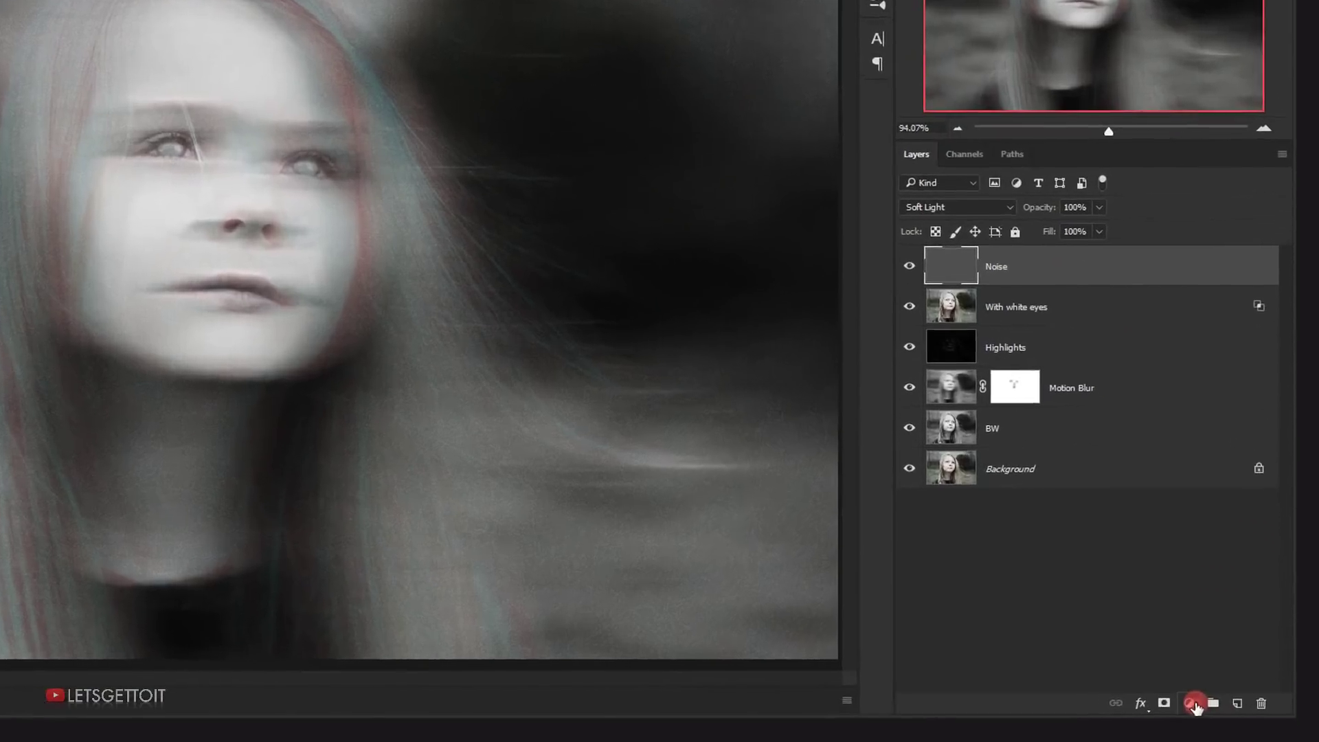
click(1230, 728)
- Add a Solid Color fill layer in a deep green
click(1205, 207)
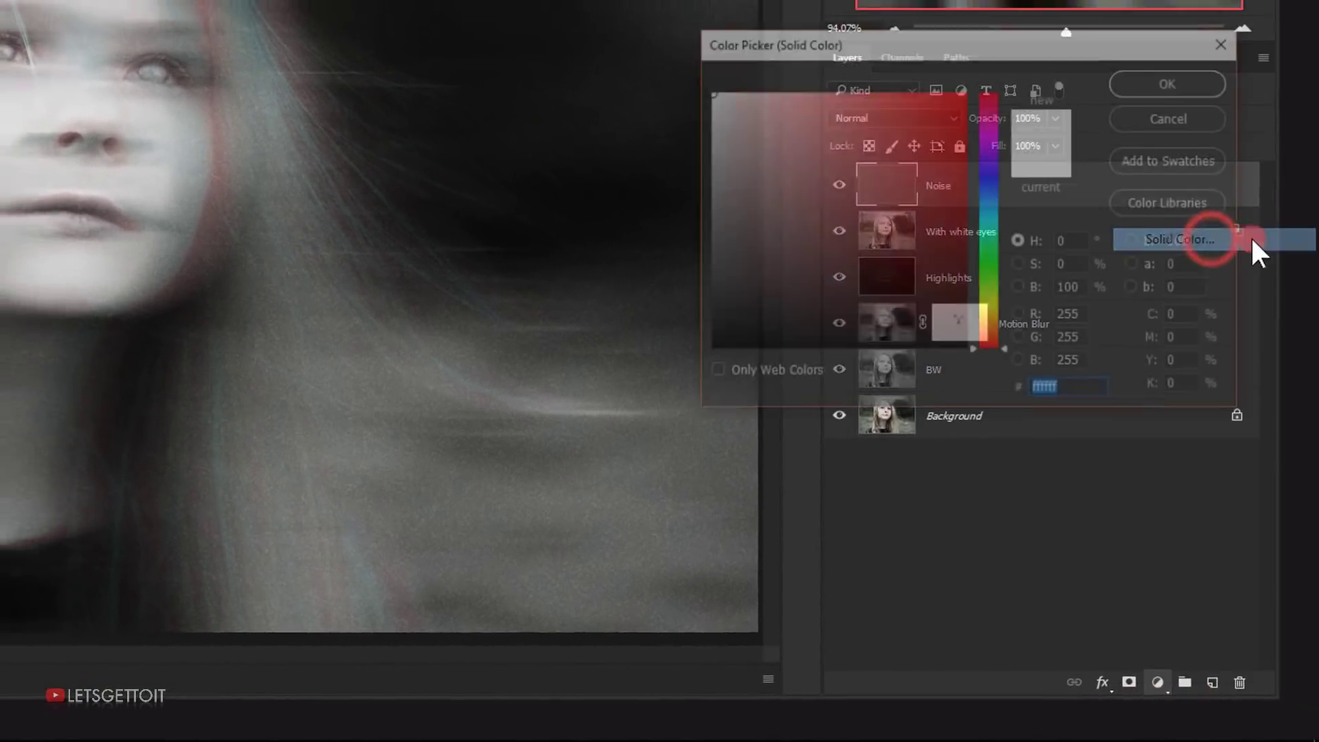
drag(989, 230, 993, 268)
click(917, 229)
drag(917, 229, 966, 238)
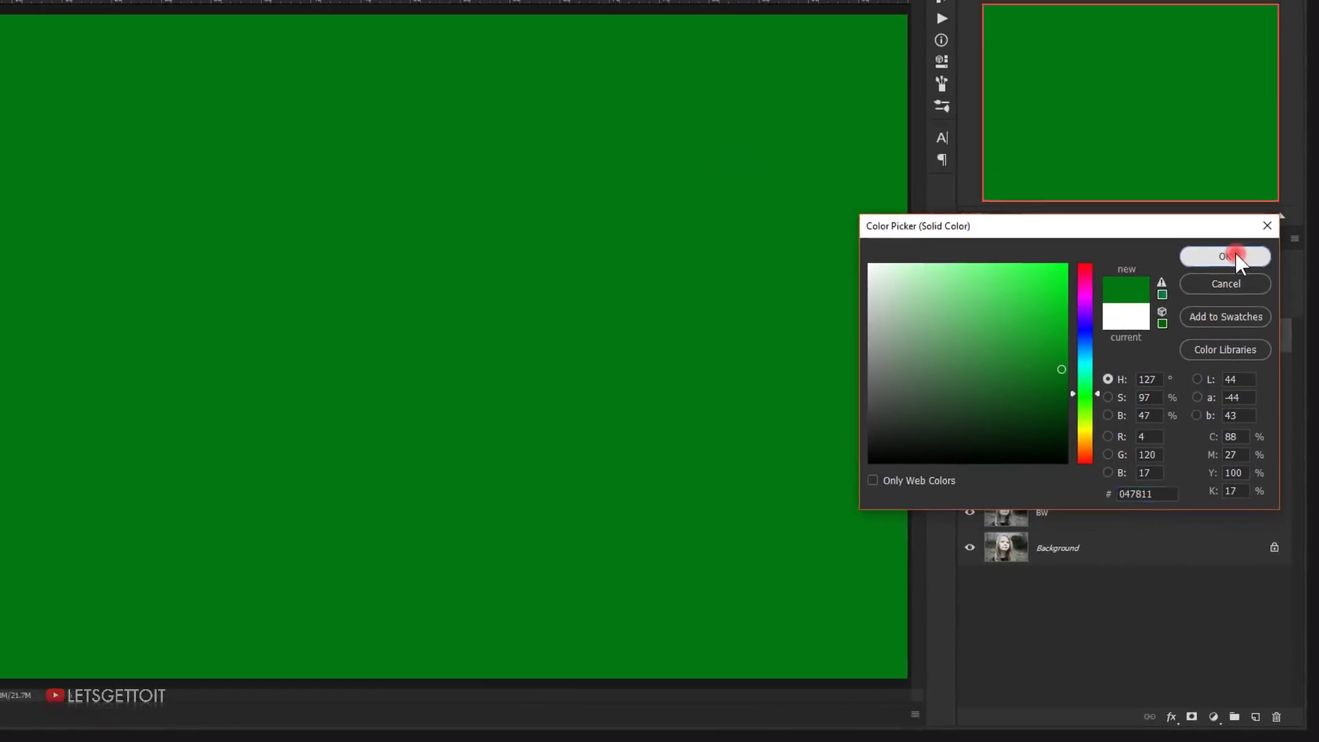
click(1185, 101)
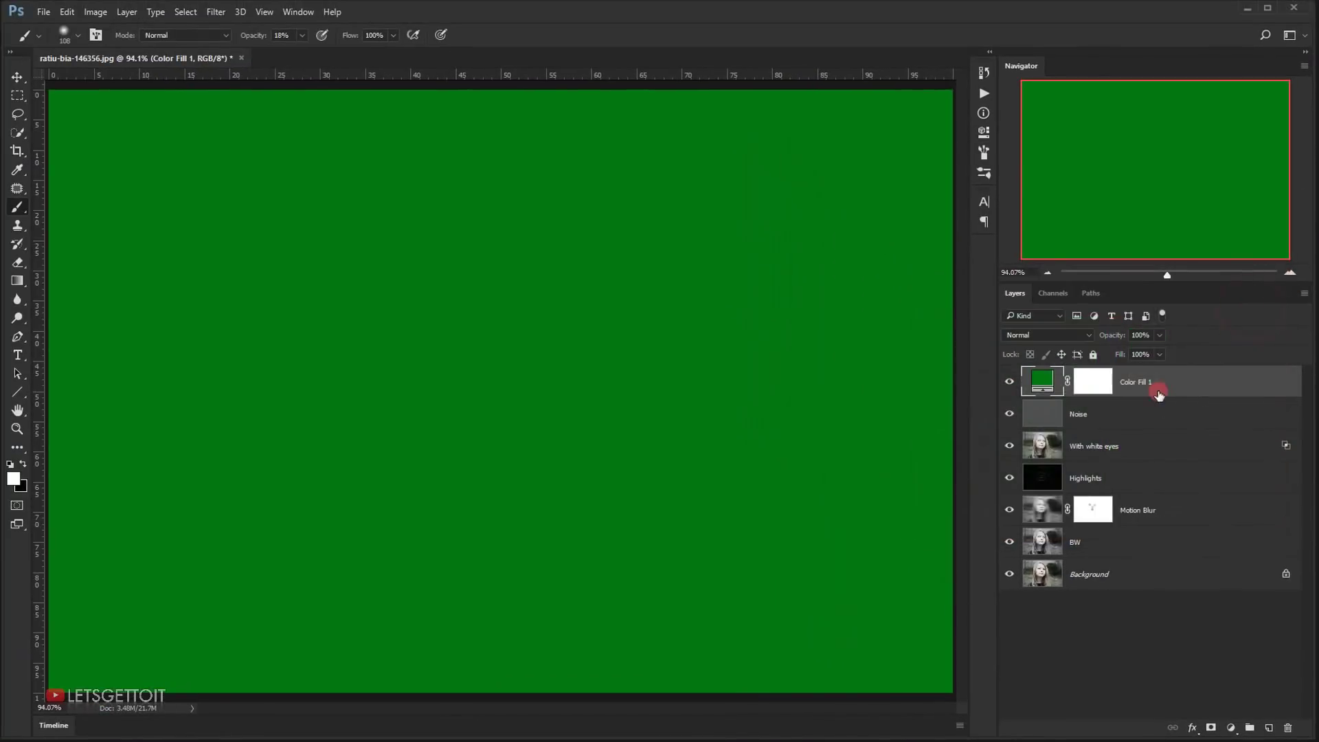
- Blend the green fill in Soft Light at 50% opacity
click(1058, 335)
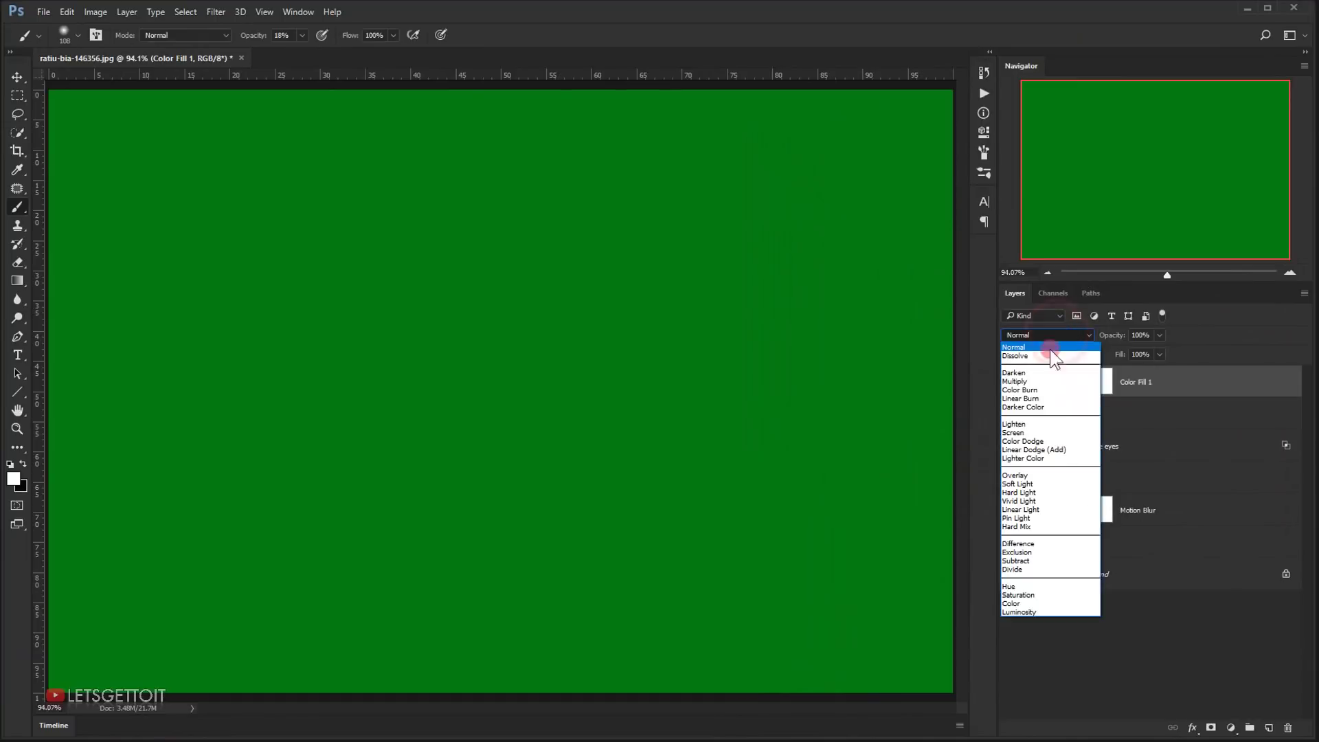
click(1026, 484)
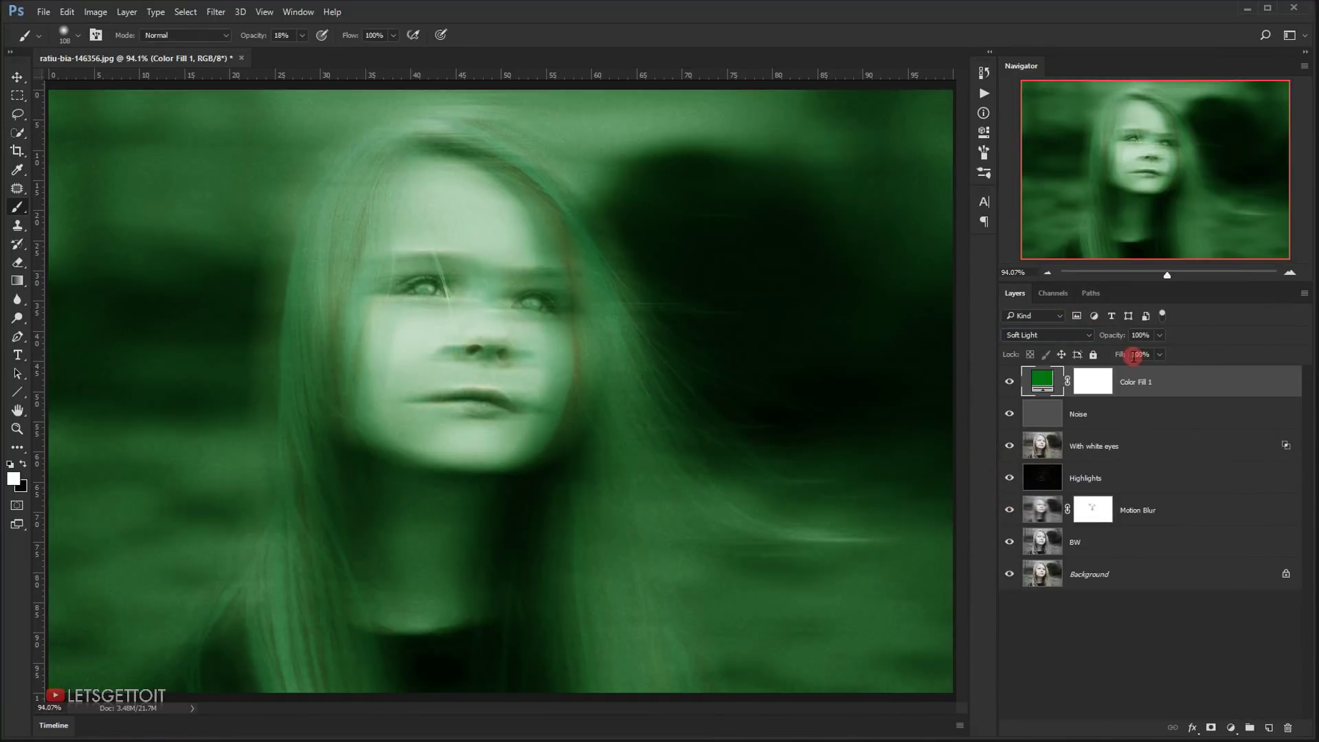
drag(1117, 336, 1088, 344)
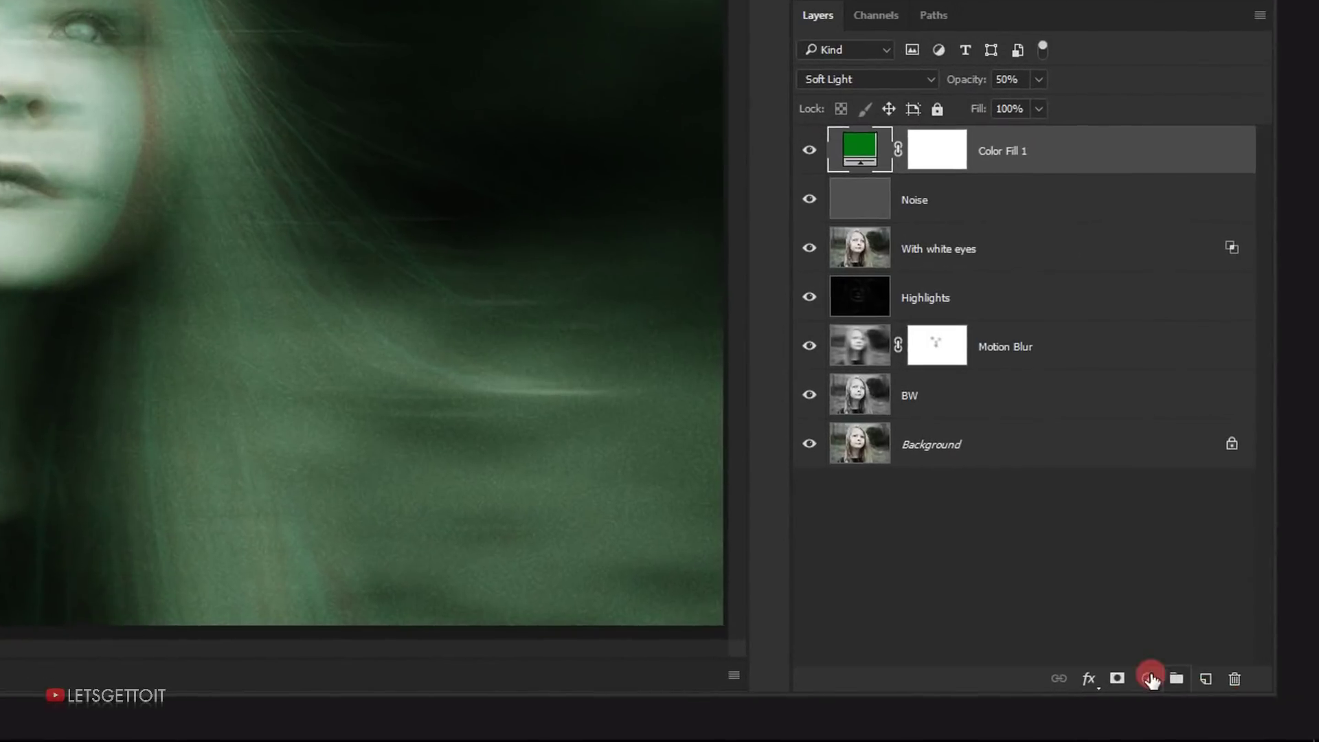
click(1149, 679)
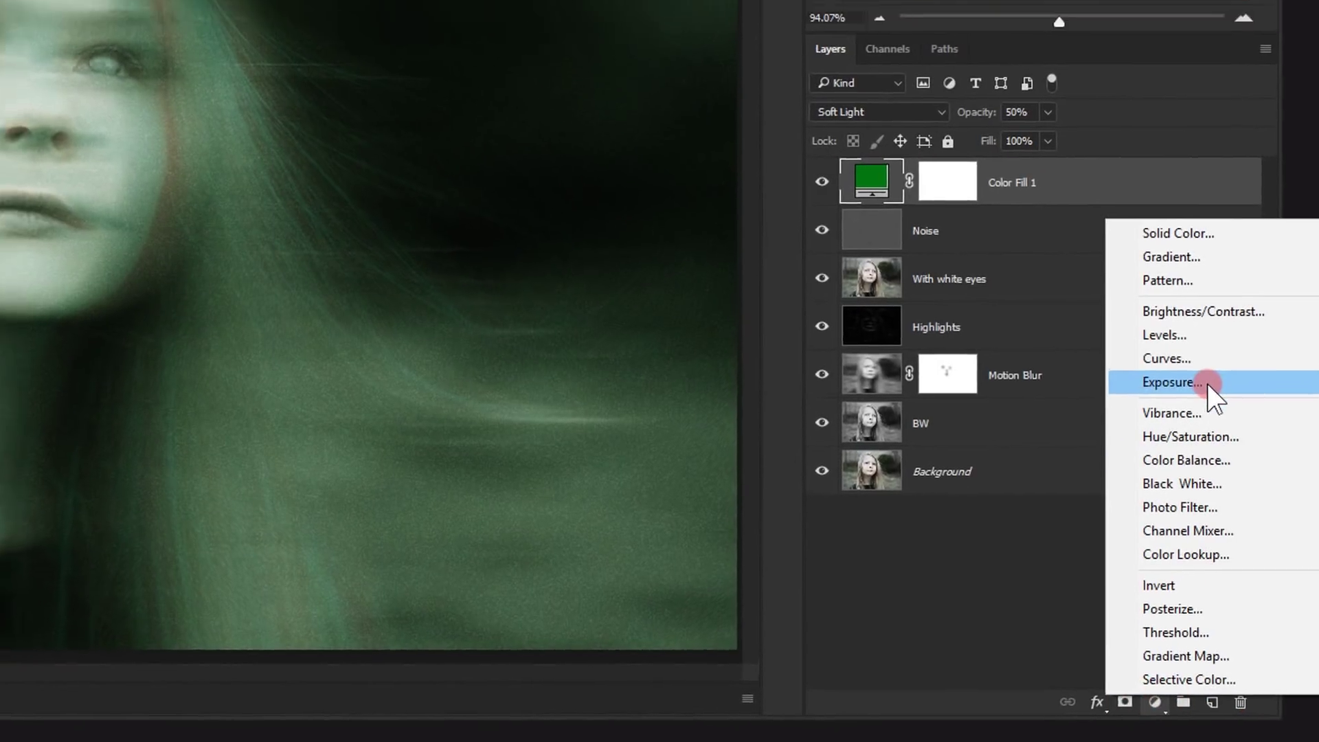
- Add an Exposure adjustment with offset +0.0125 and gamma 0.80, then compare it on and off
click(1201, 354)
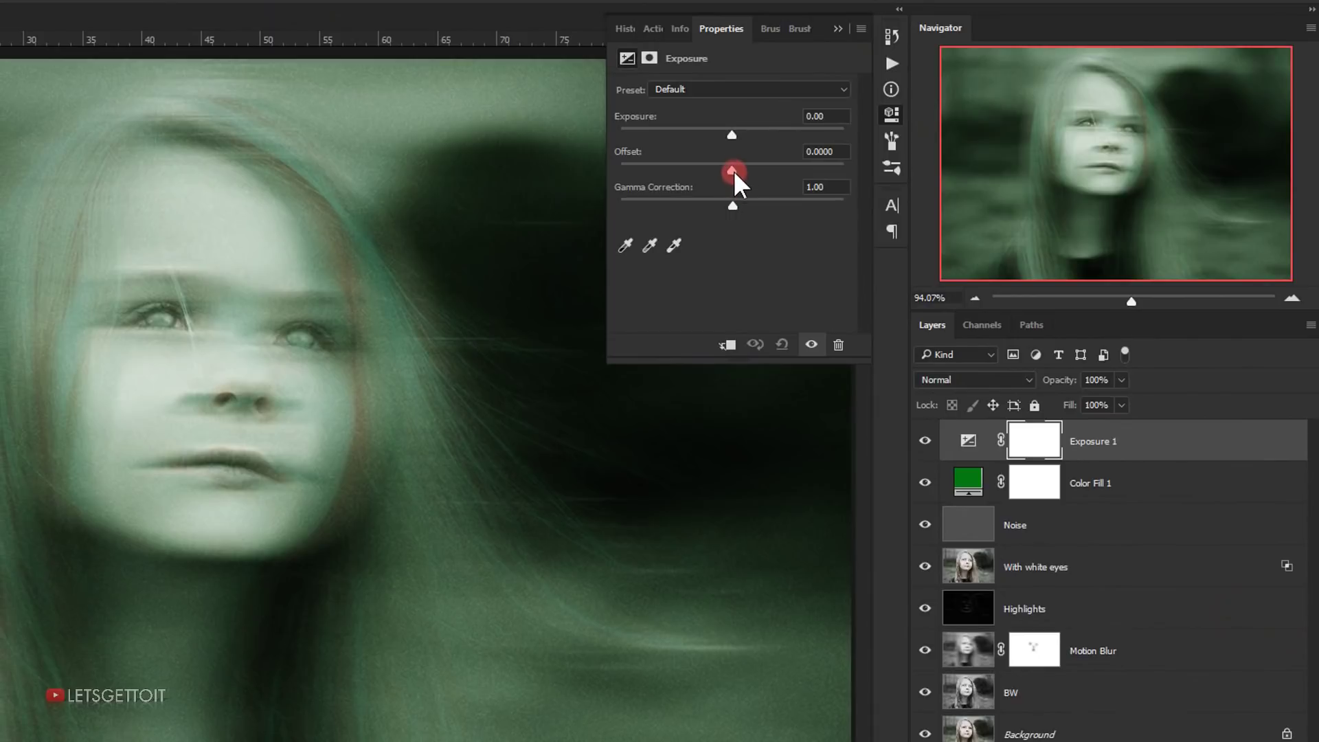
drag(732, 171, 734, 171)
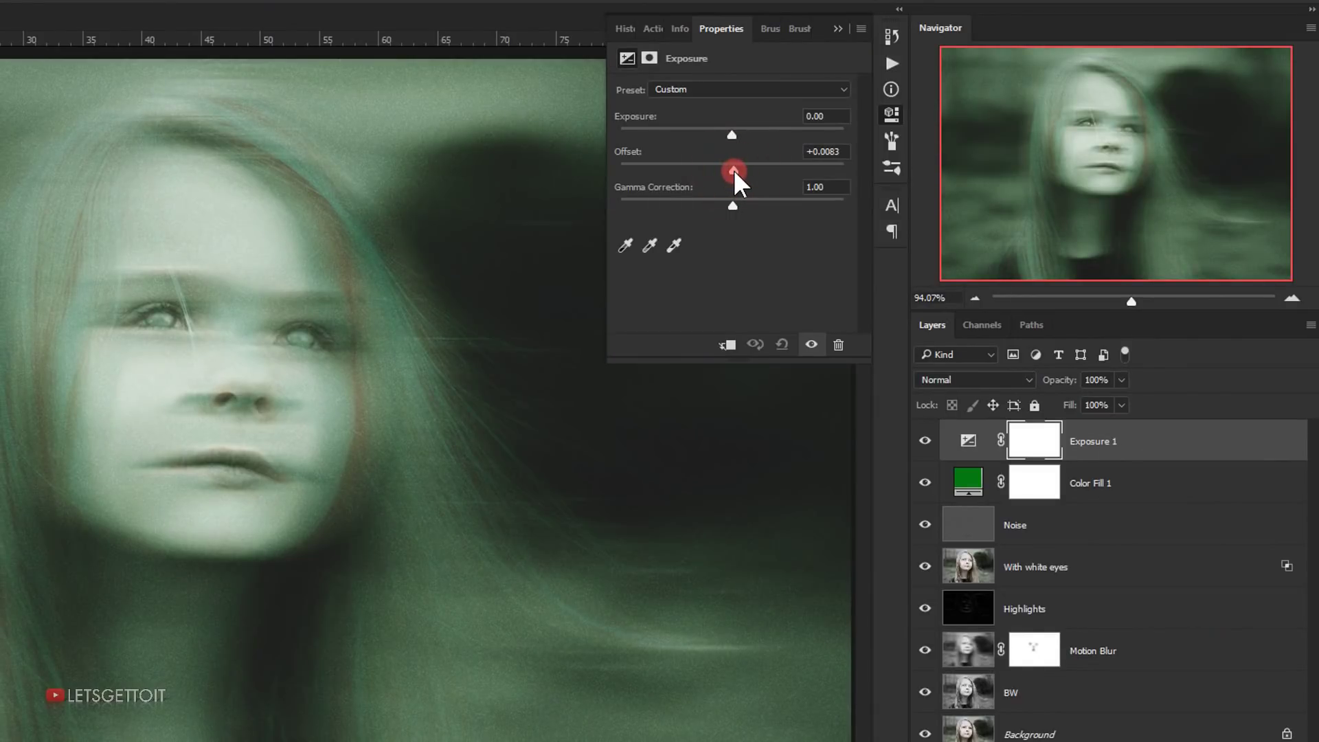
drag(733, 172, 734, 169)
click(732, 203)
drag(732, 205, 742, 206)
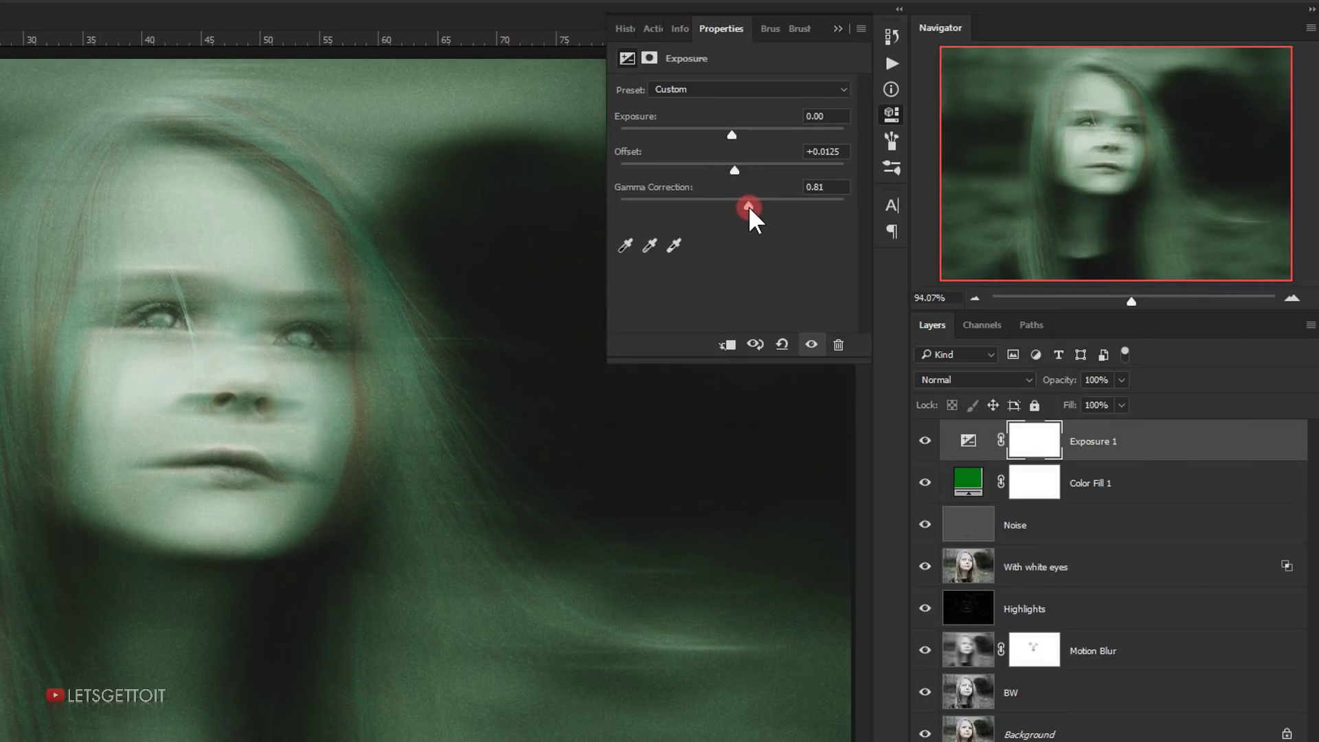
drag(749, 206, 766, 192)
click(837, 29)
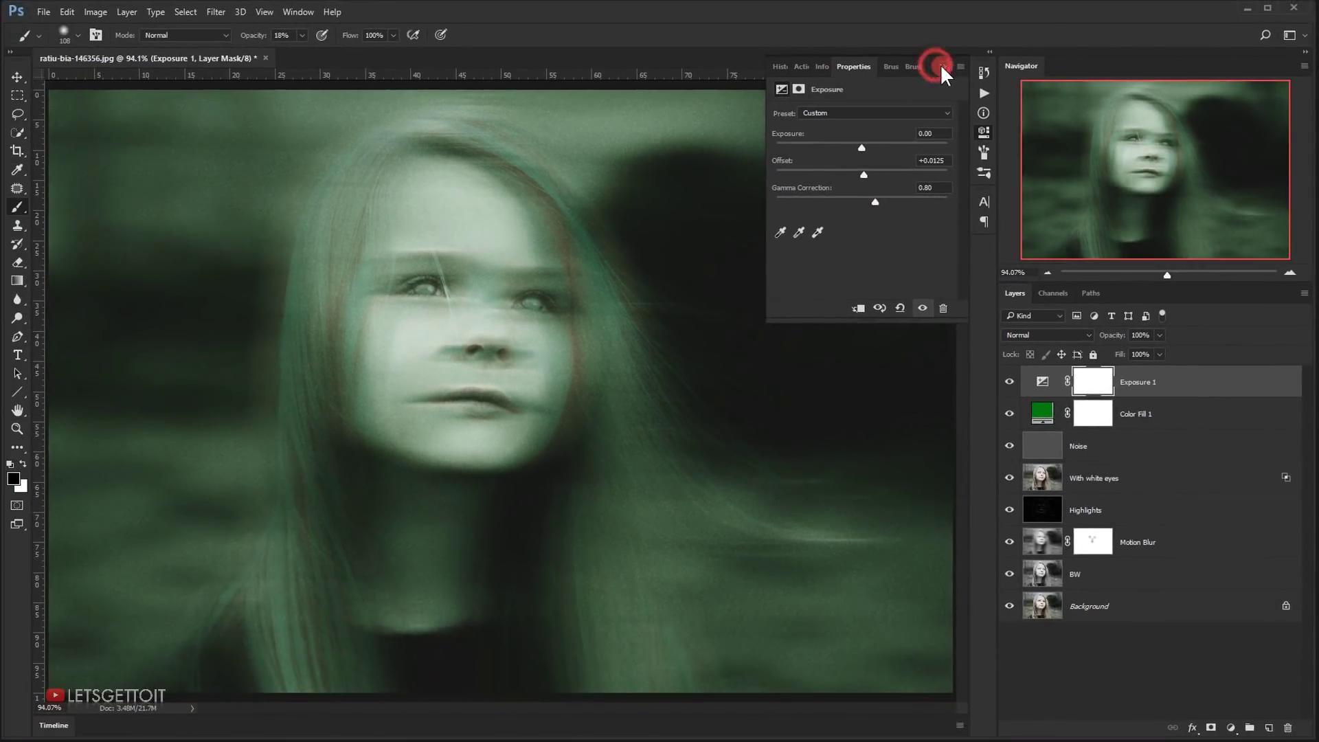
click(1009, 381)
click(1010, 382)
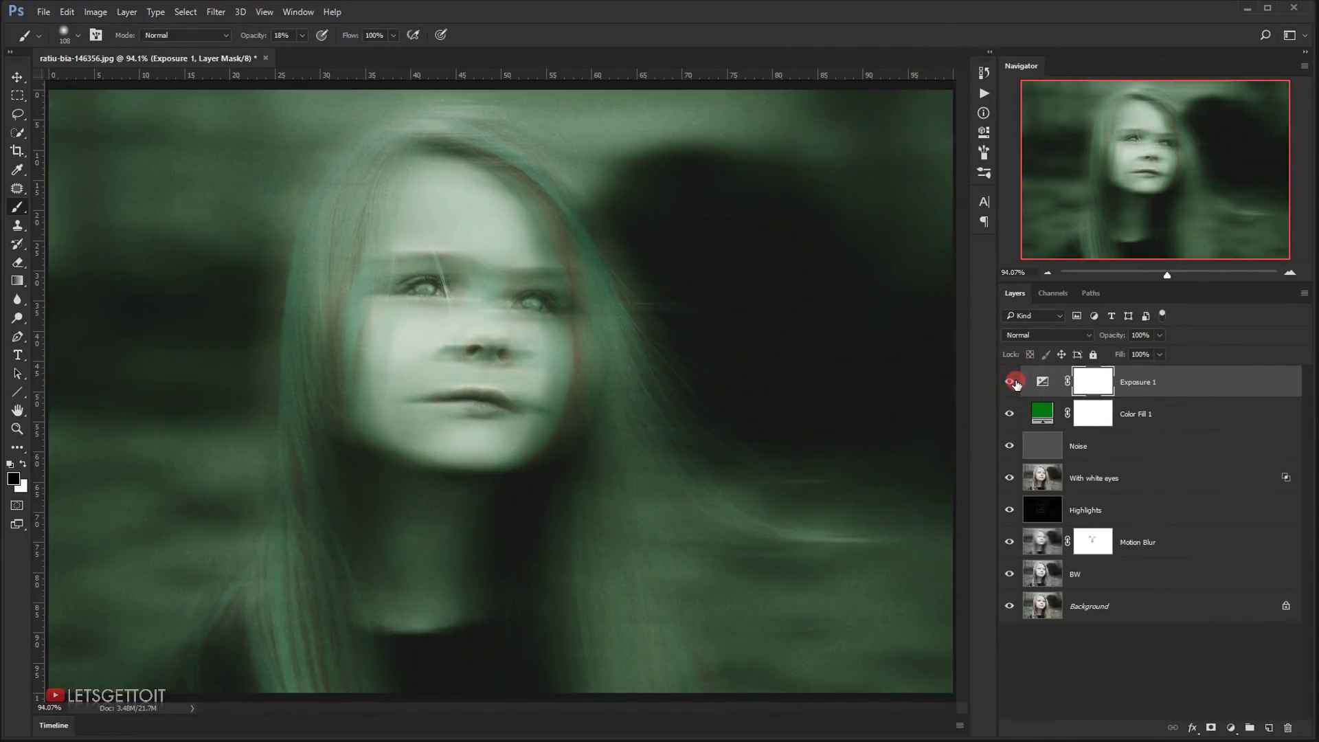
scroll(767, 384, down, 2)
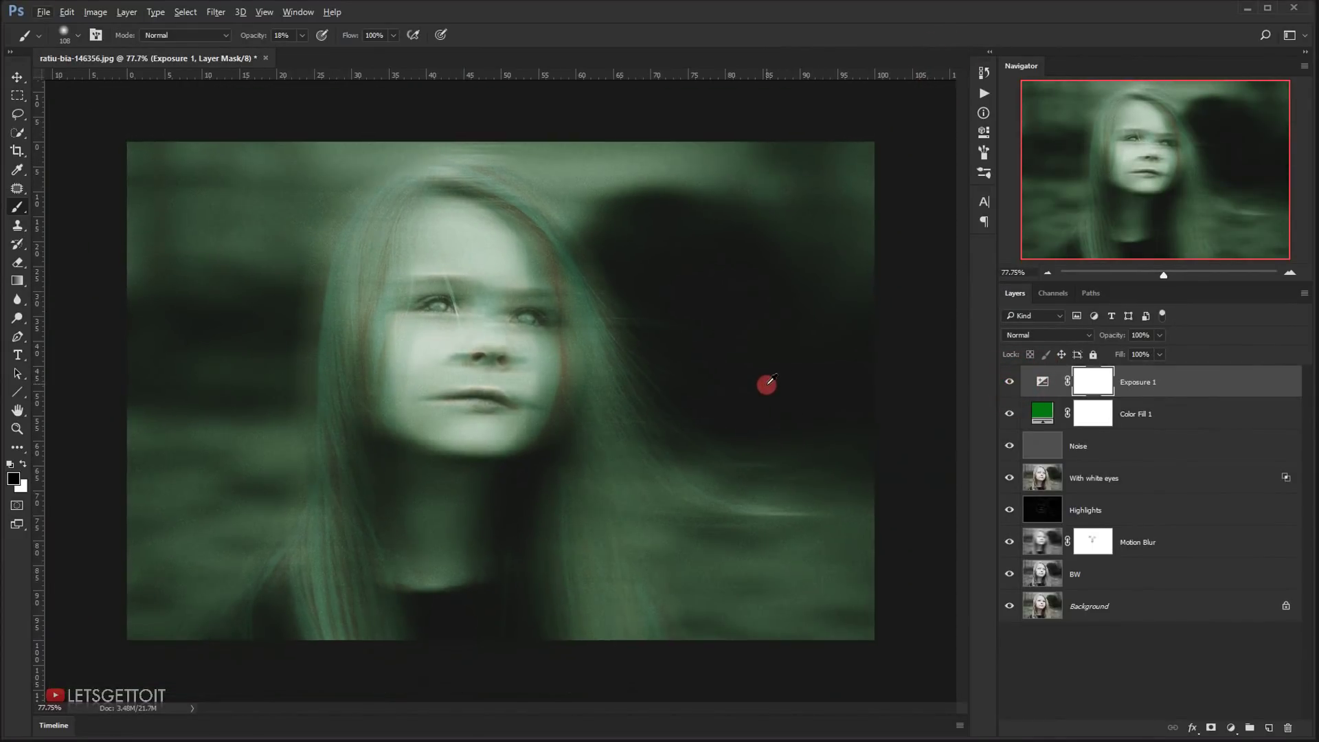
- On a new layer, paint white over the girl's face with a 414 px soft brush
click(1270, 729)
key(x)
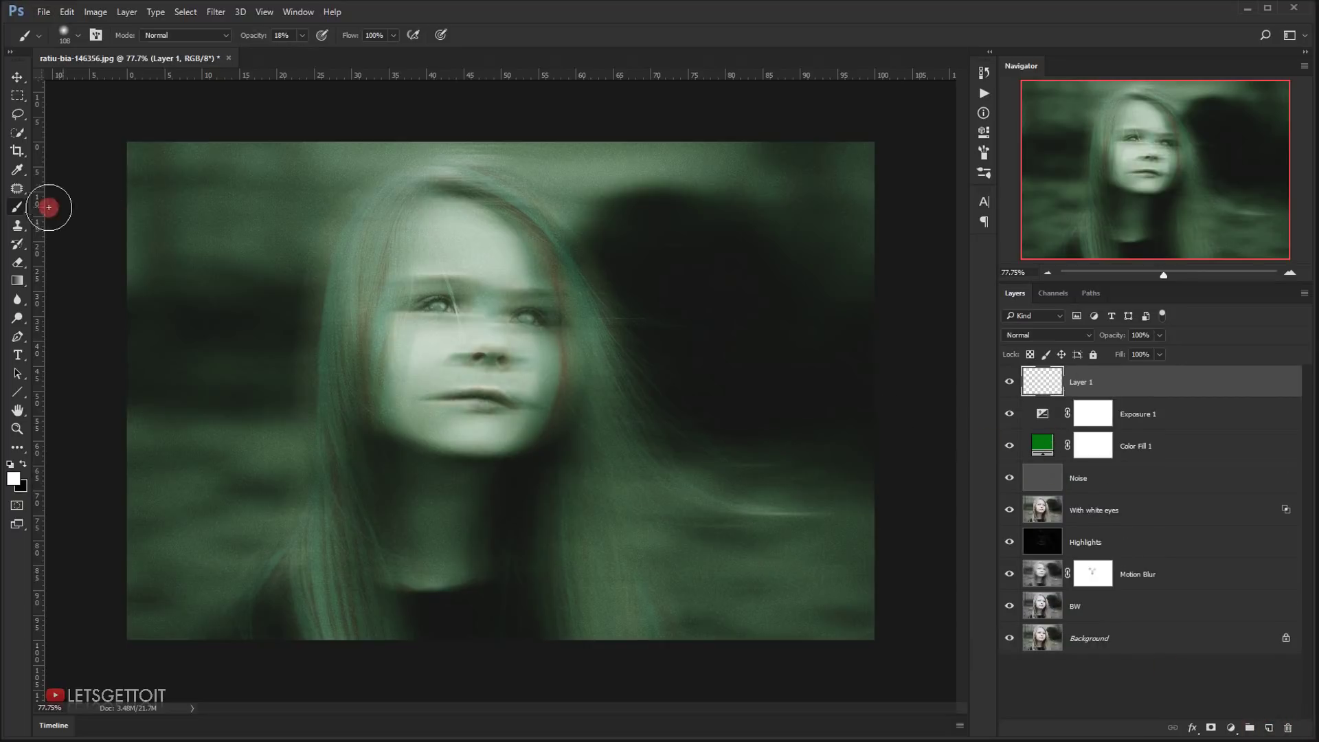
drag(27, 208, 56, 208)
drag(422, 367, 503, 379)
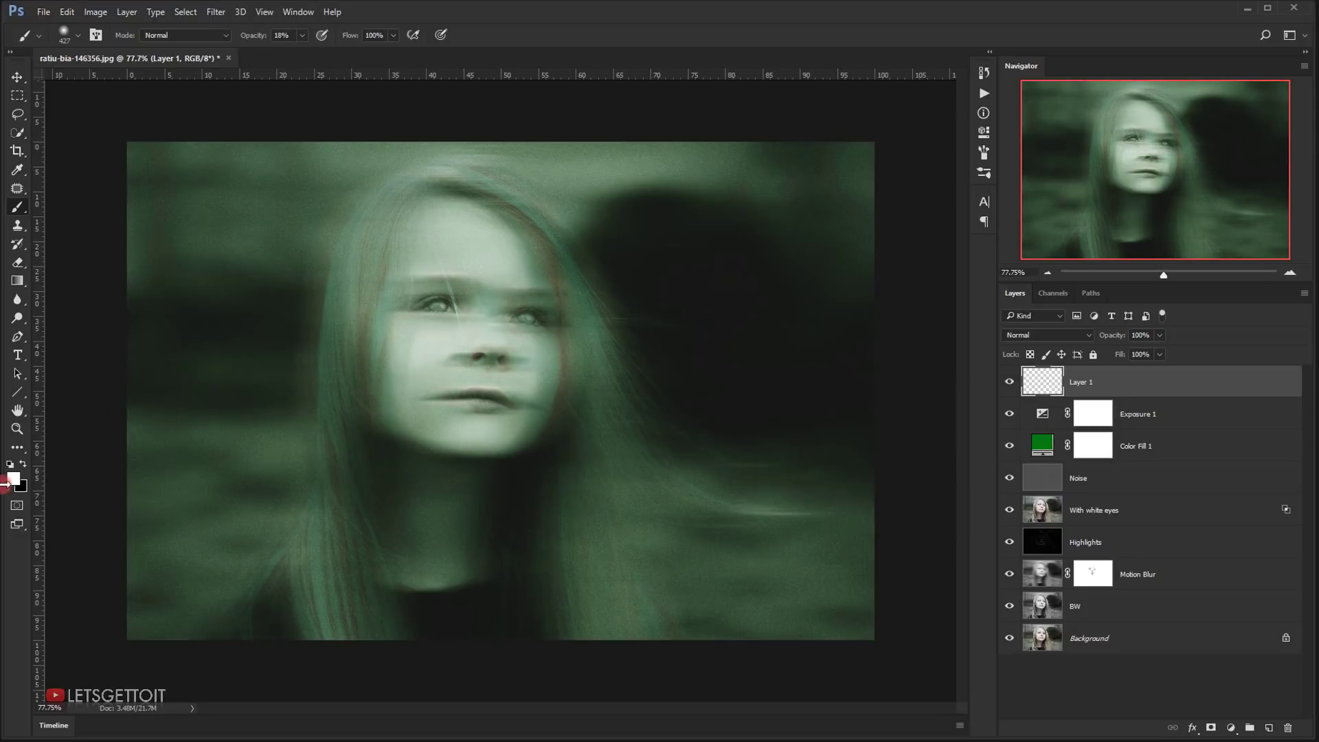
drag(471, 339, 481, 339)
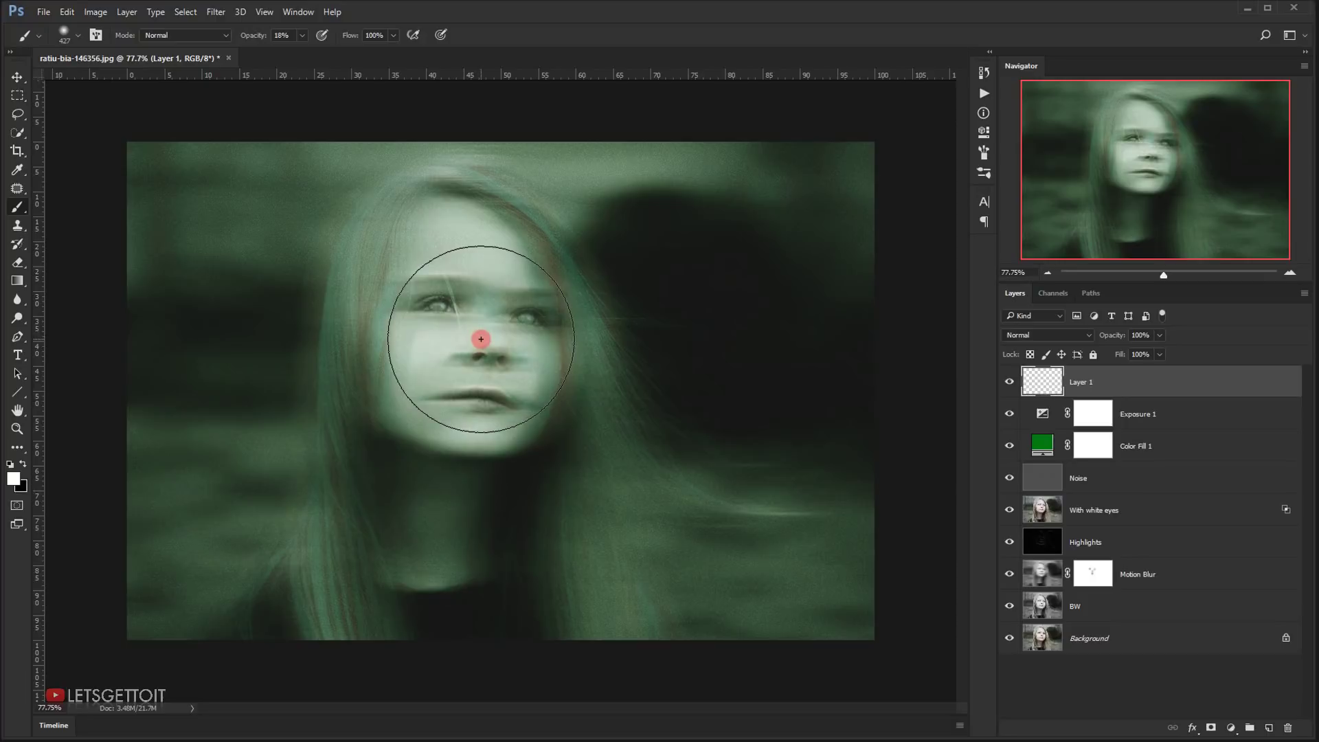
click(481, 339)
click(481, 339)
click(481, 339)
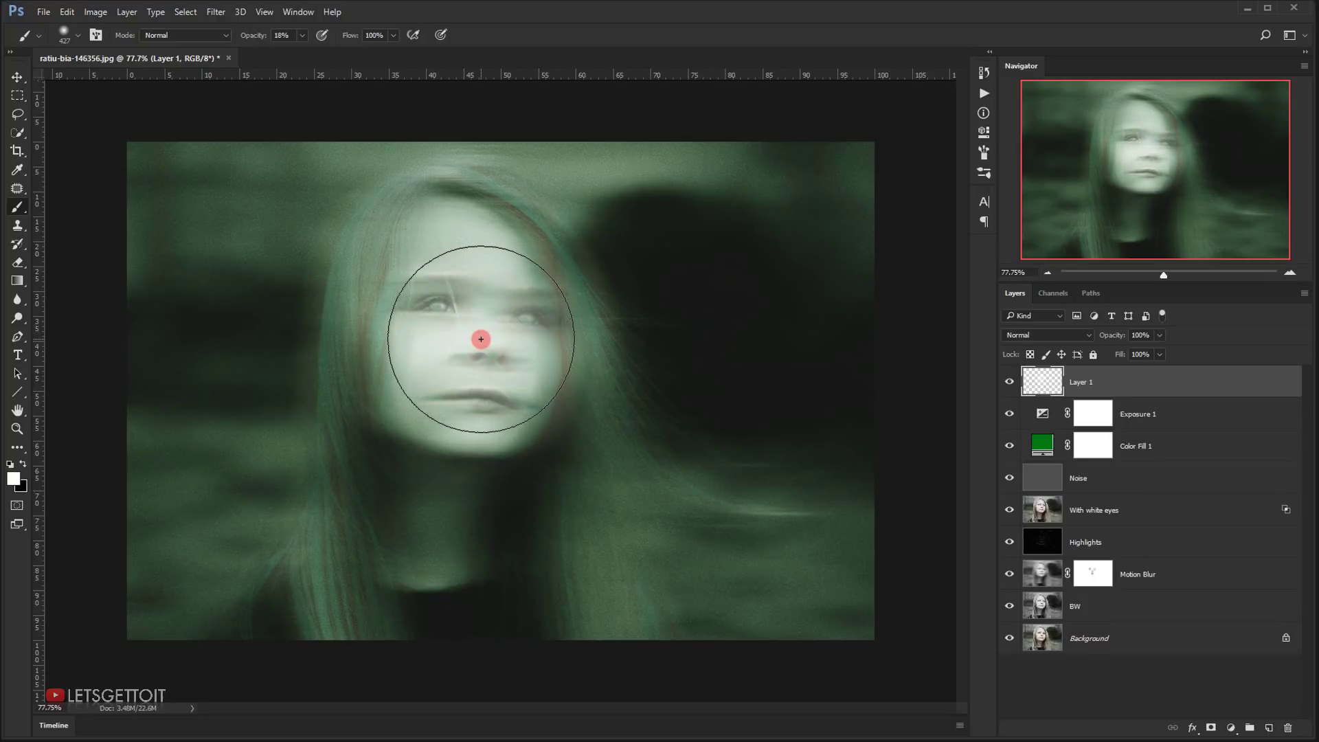
- Transform the white glow to about 126% × 155% and reposition it over the face
click(1095, 380)
key(ctrl+t)
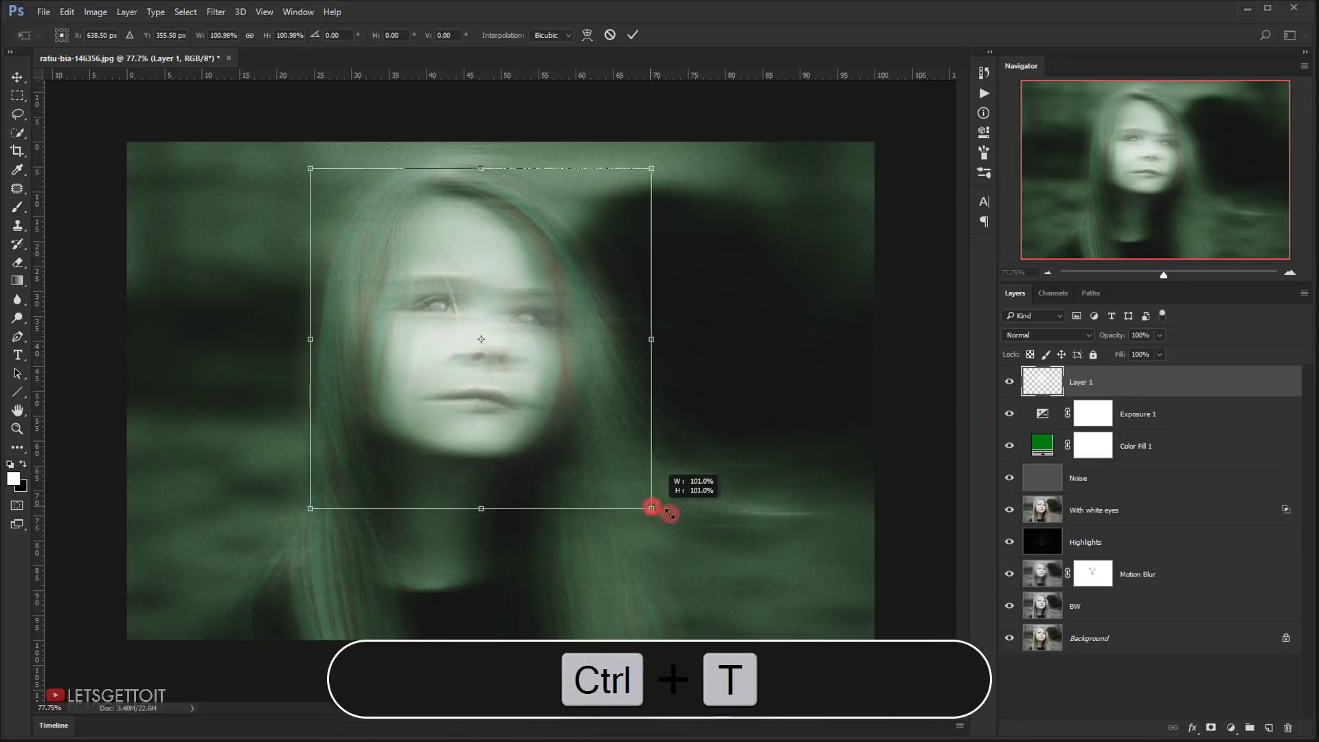
drag(651, 503, 786, 554)
drag(744, 349, 695, 350)
mouse_move(625, 386)
mouse_down()
mouse_move(609, 394)
mouse_move(624, 417)
mouse_move(632, 405)
mouse_up()
key(Left)
key(Left)
key(Left)
key(Left)
key(Left)
key(Left)
key(Left)
key(Left)
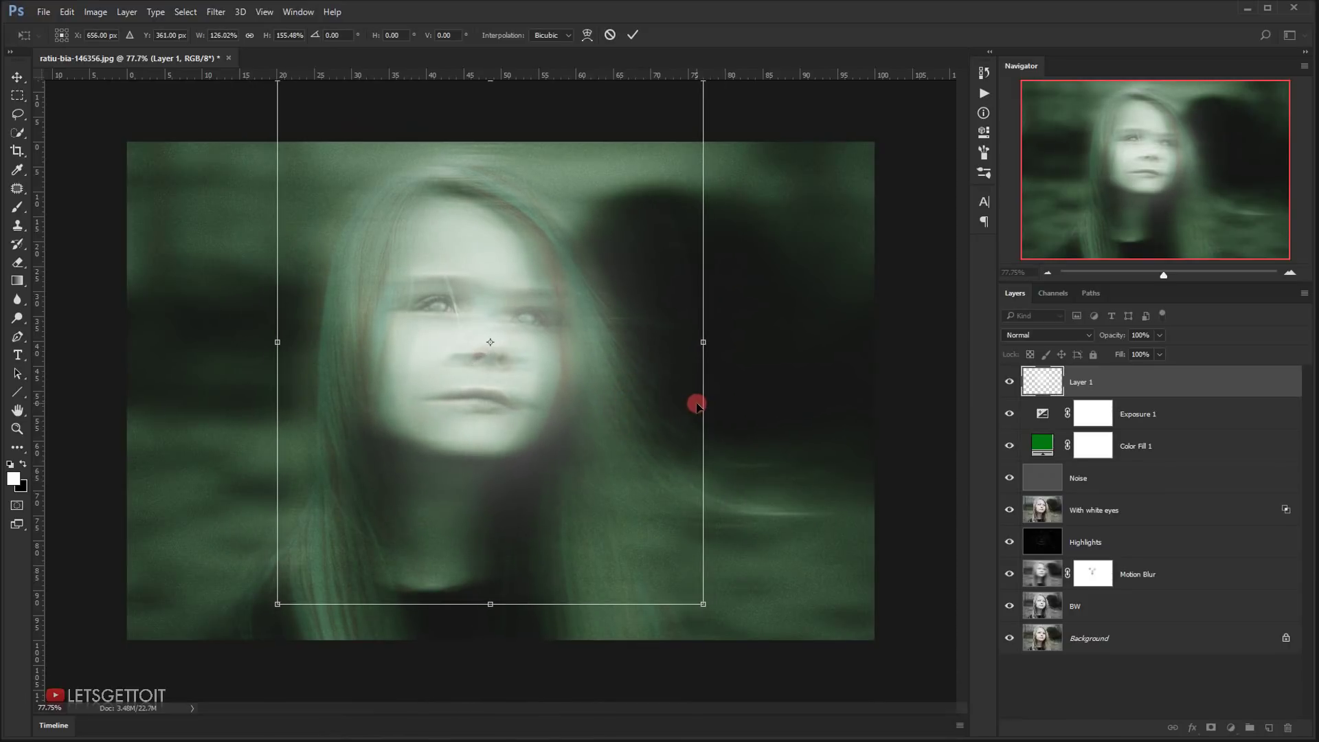
key(Return)
key(b)
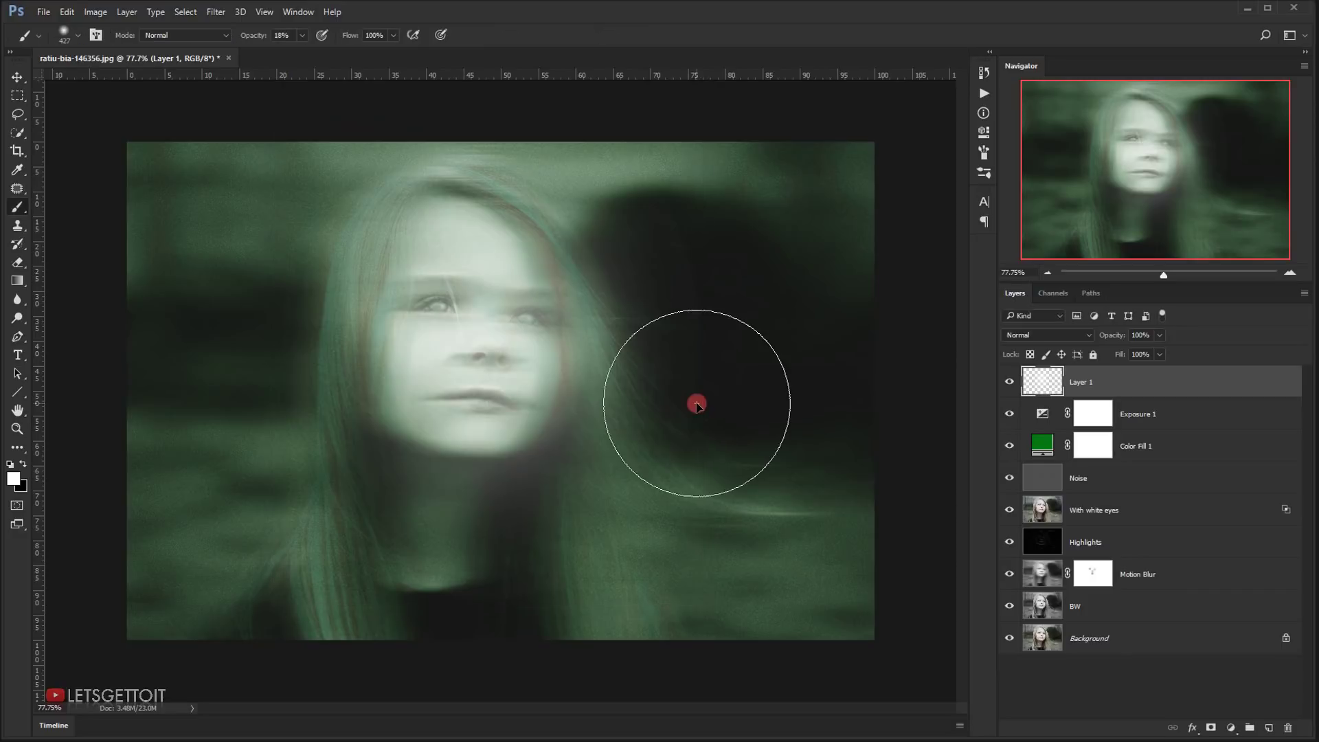
- Set the glow layer to Overlay at 70% opacity and toggle it to compare
click(1069, 335)
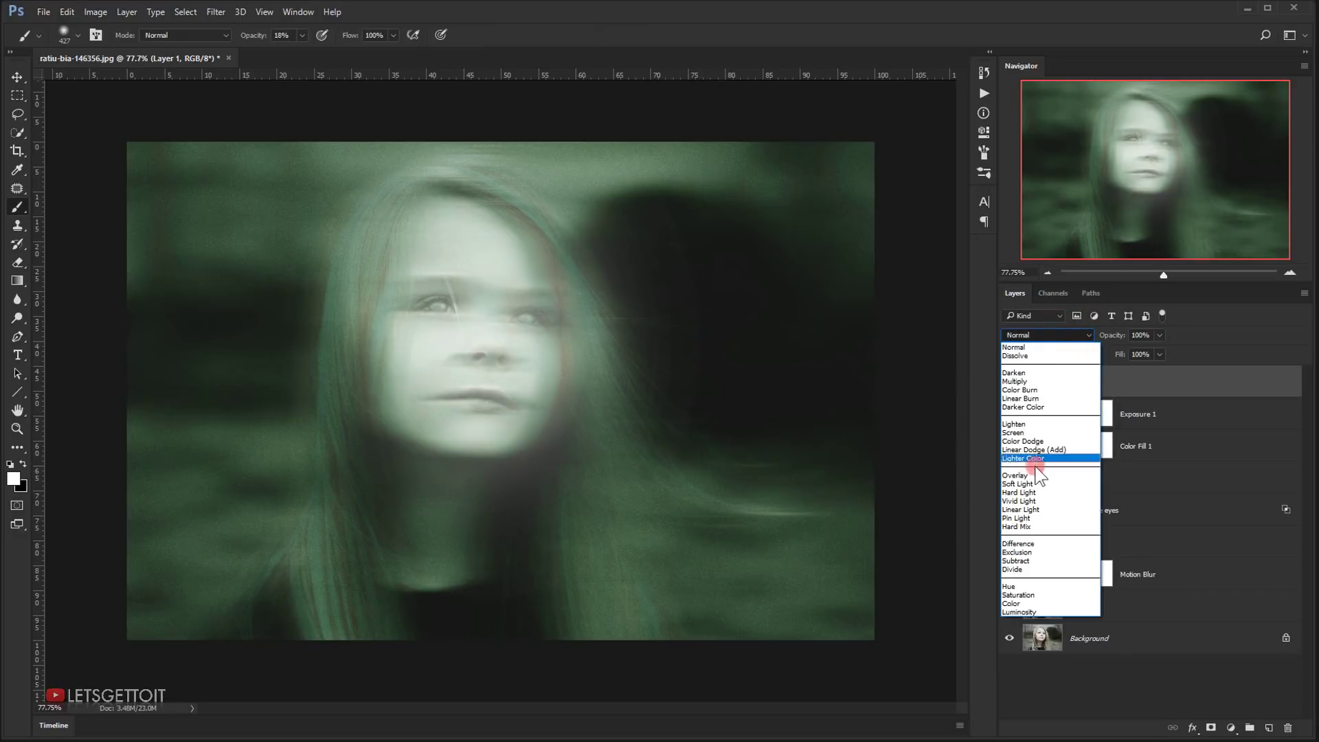
click(1030, 457)
click(1118, 338)
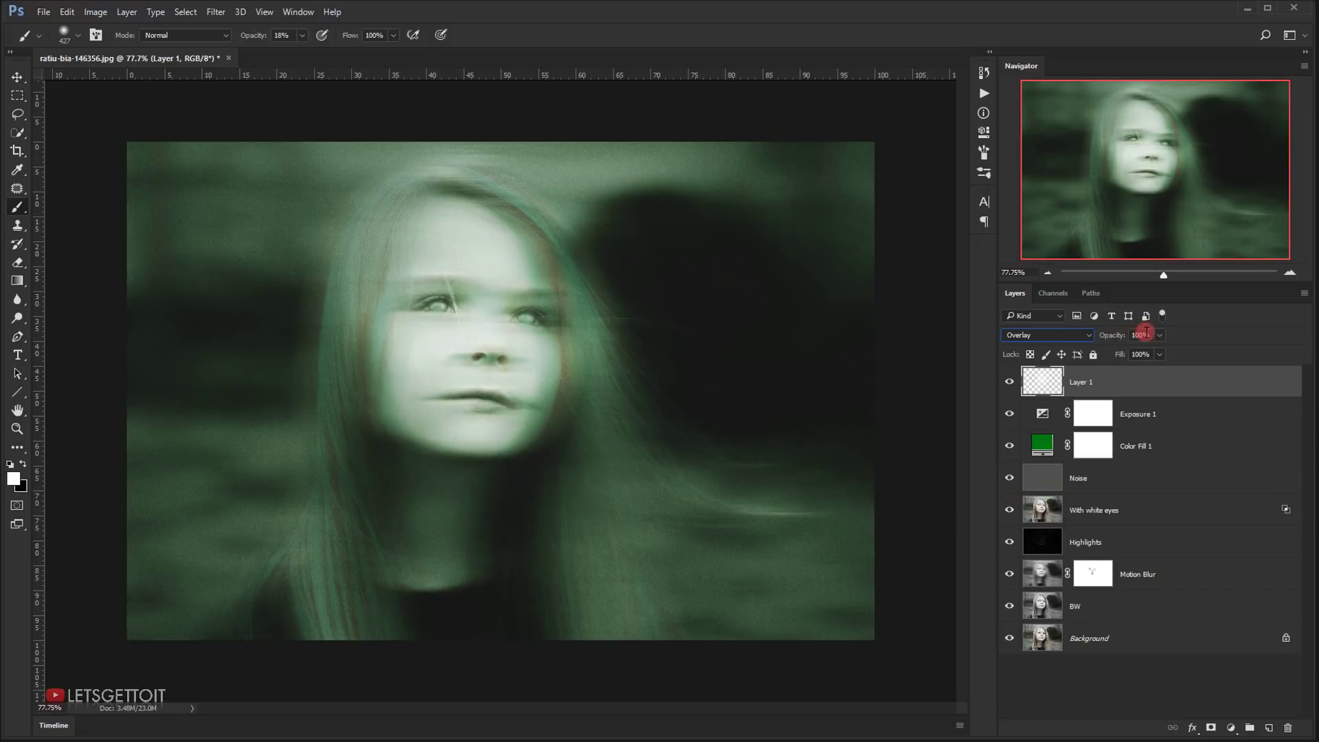
text(70)
key(Return)
click(1011, 383)
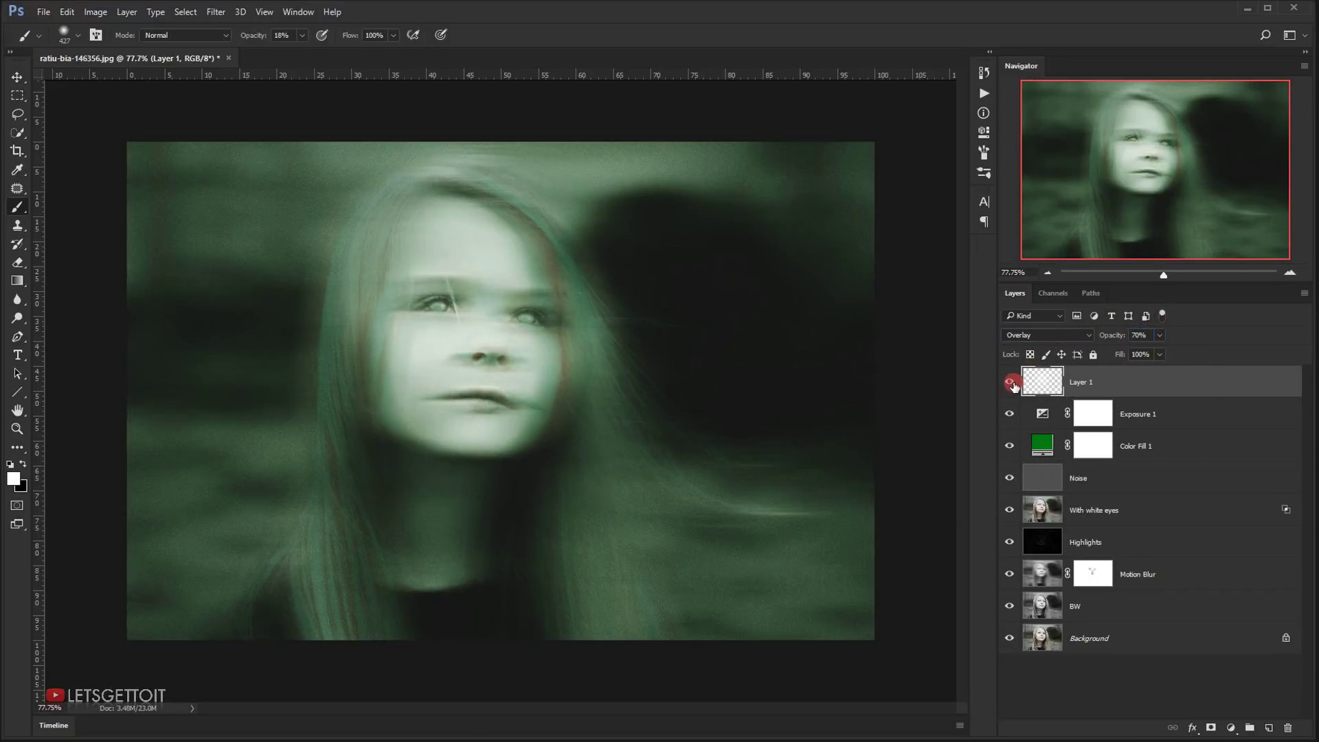
click(1010, 382)
click(1010, 382)
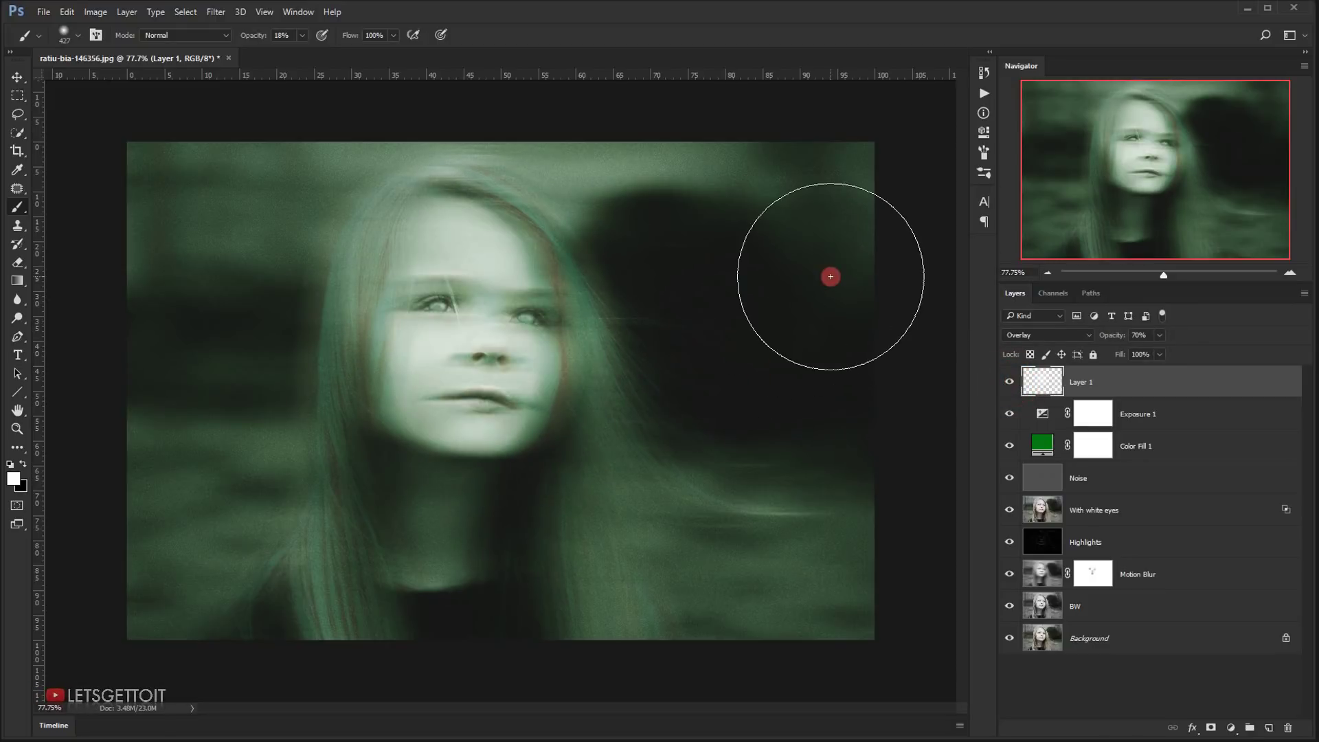
key(ctrl+plus)
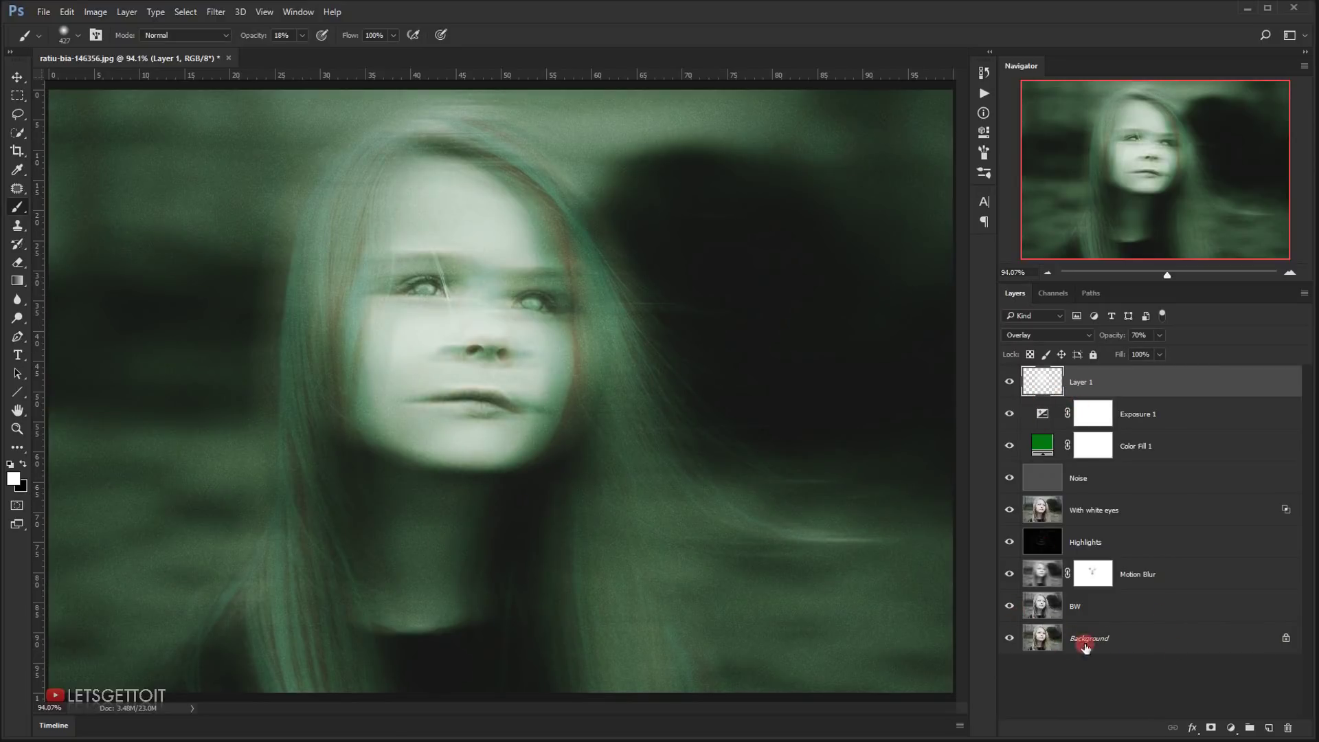
- Duplicate Background, move the copy to the top hidden, and view the image without panels
drag(1127, 639, 1273, 715)
drag(1090, 627, 1106, 379)
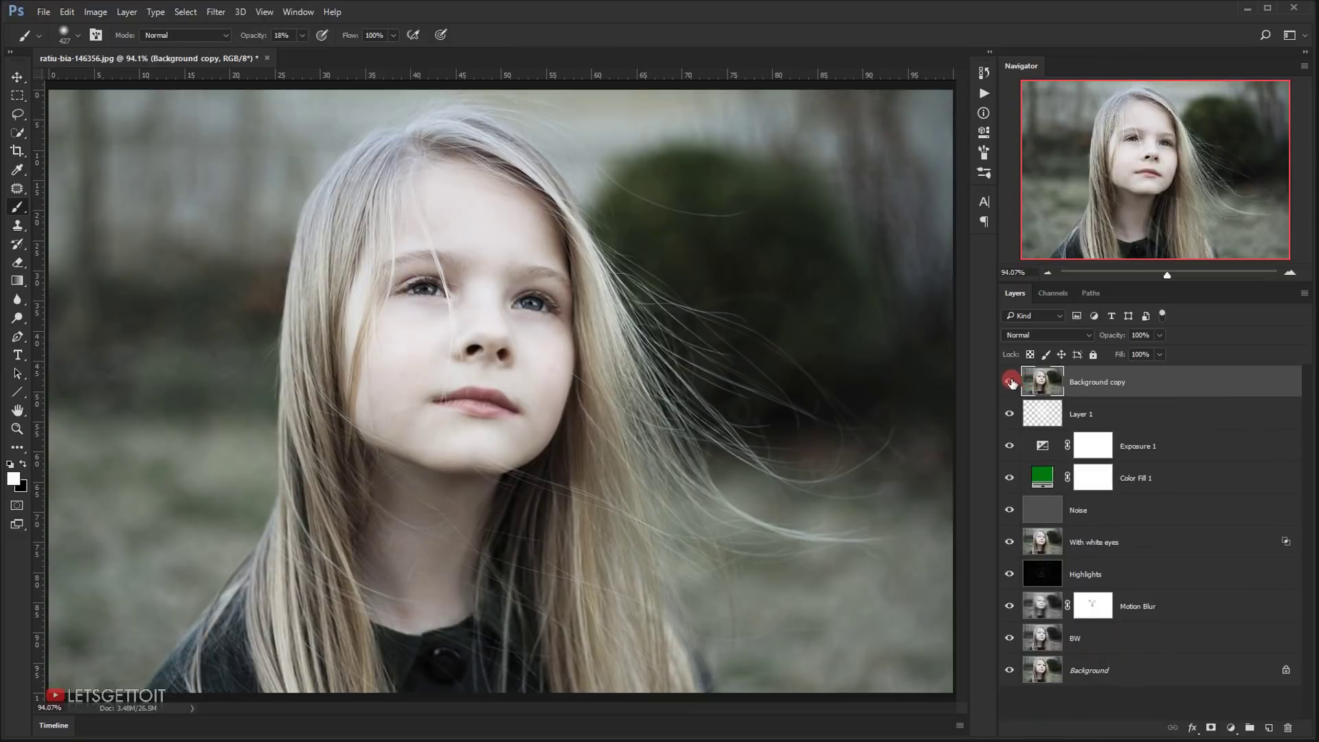
click(1010, 381)
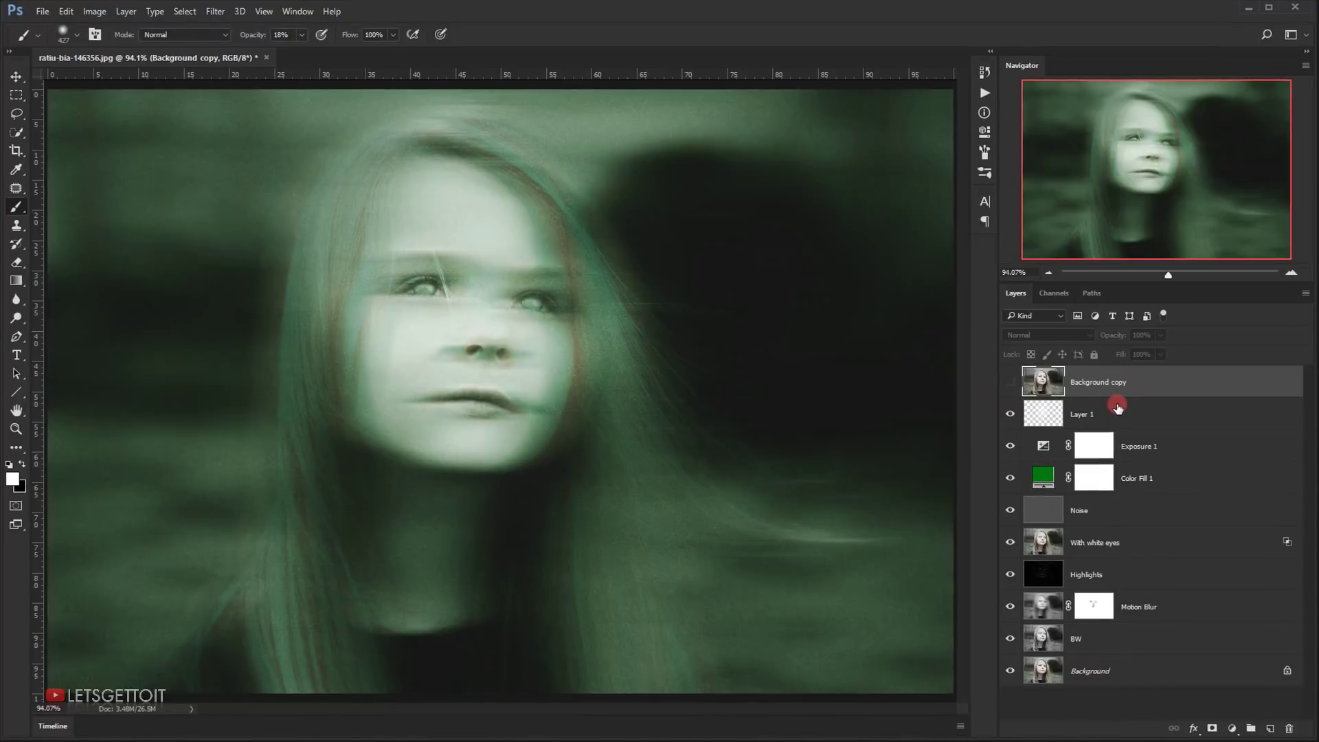
key(Tab)
scroll(1144, 395, up, 1)
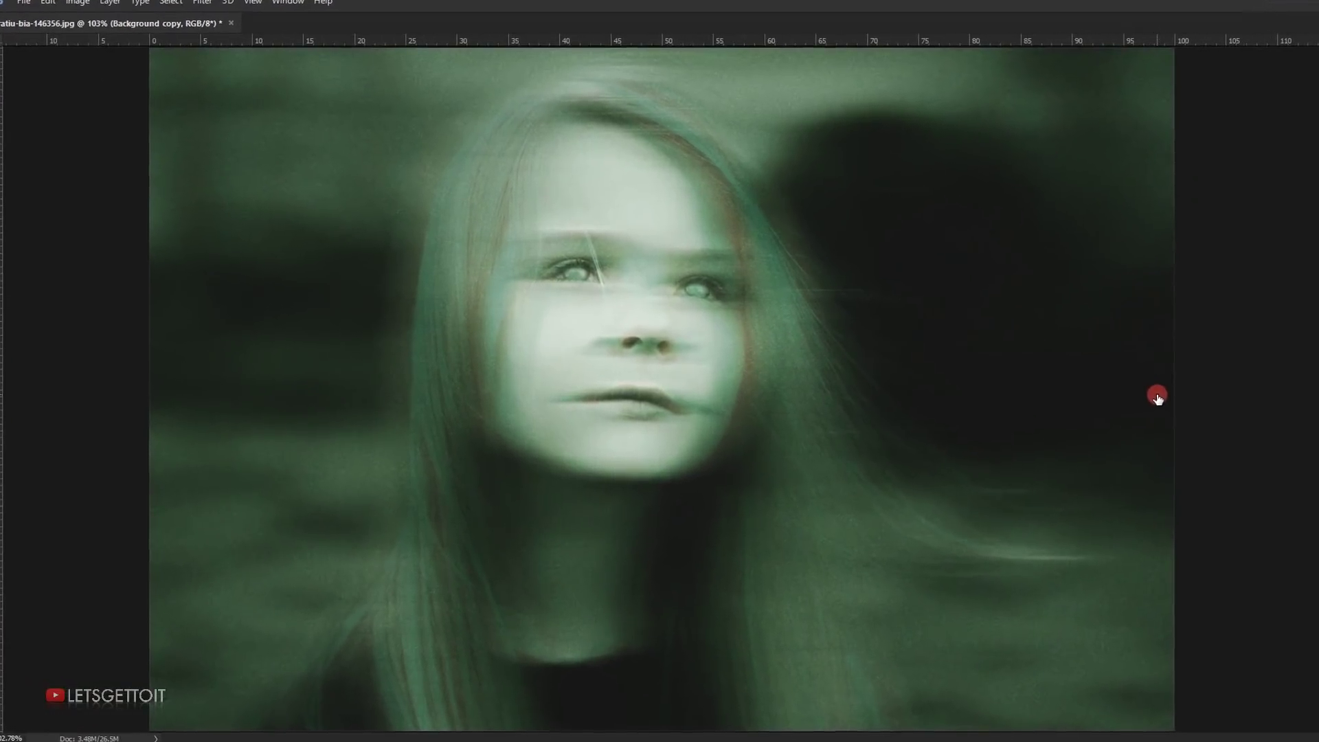